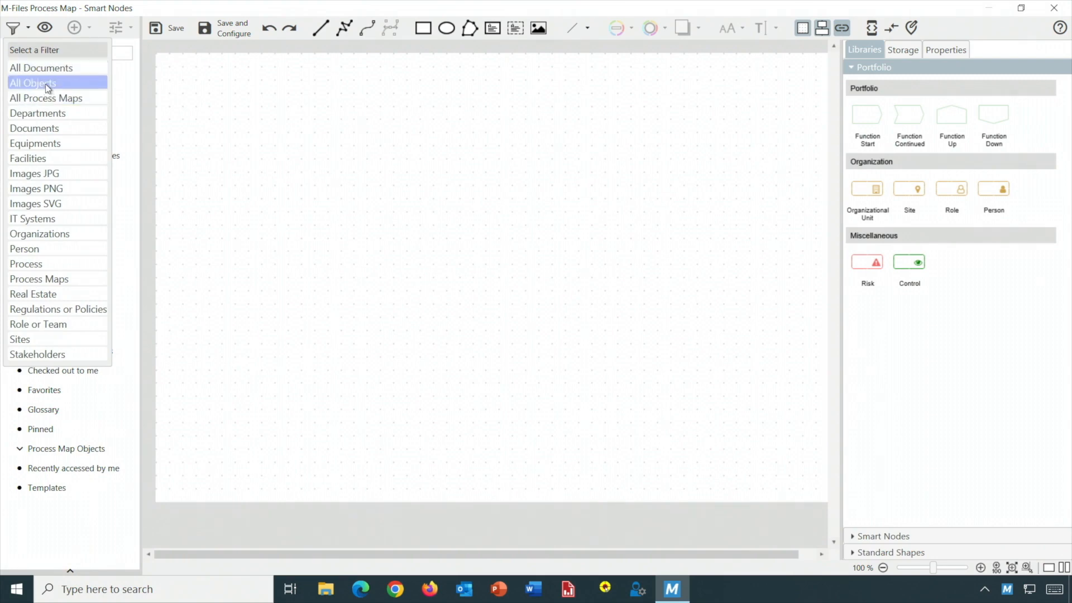
Step: Show all objects and place the administrator's person object on the canvas as a smart node with icon, title, metadata list and first related image
{"action": "left_click", "coordinate": [44, 83]}
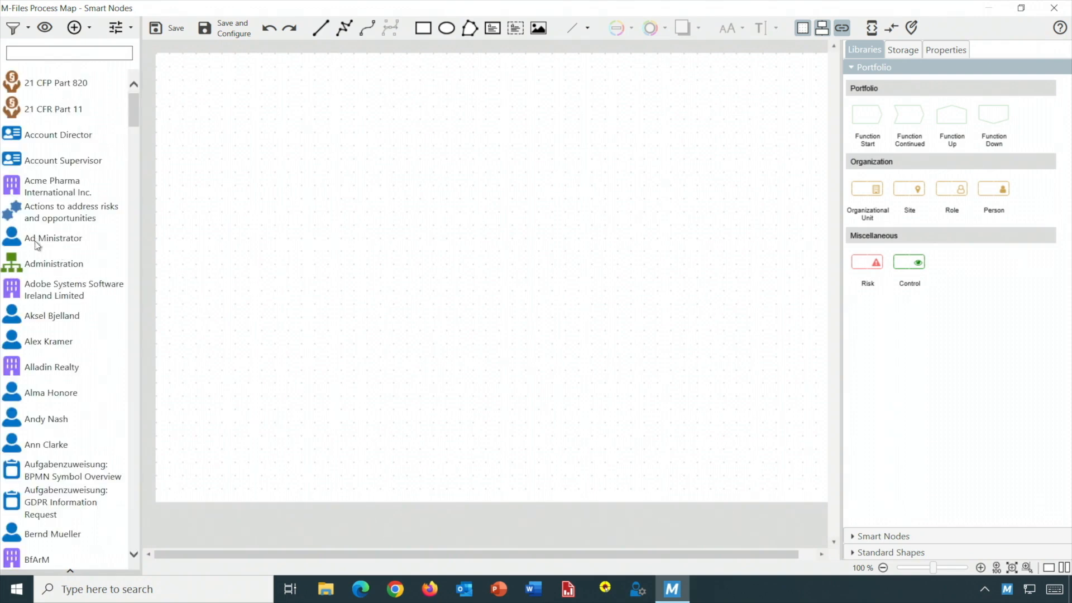
{"action": "left_click_drag", "start_coordinate": [37, 245], "coordinate": [342, 116]}
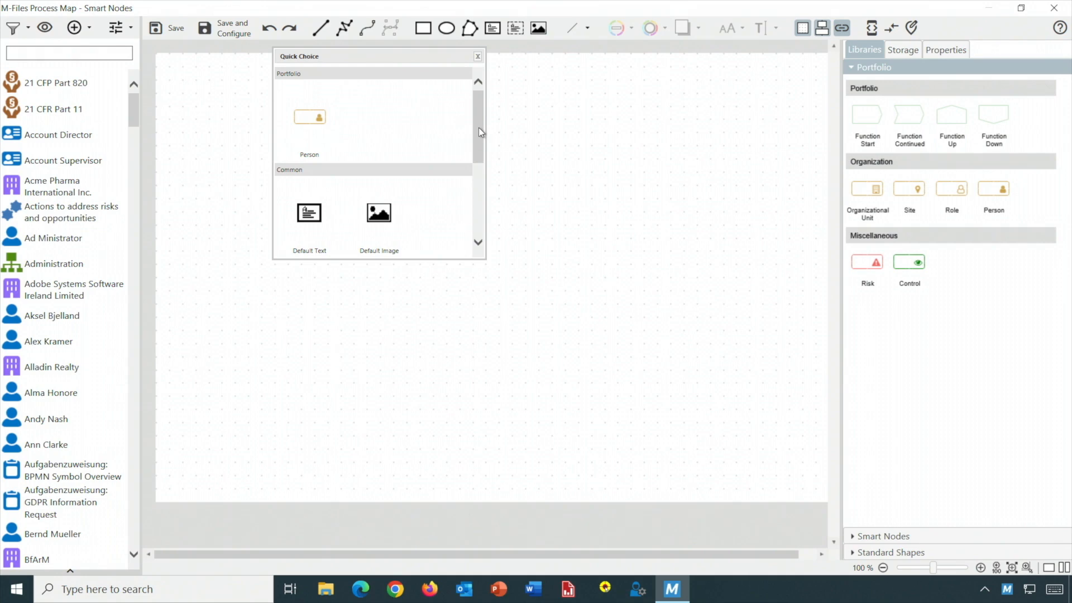
{"action": "left_click_drag", "start_coordinate": [478, 132], "coordinate": [481, 204]}
{"action": "left_click", "coordinate": [318, 214]}
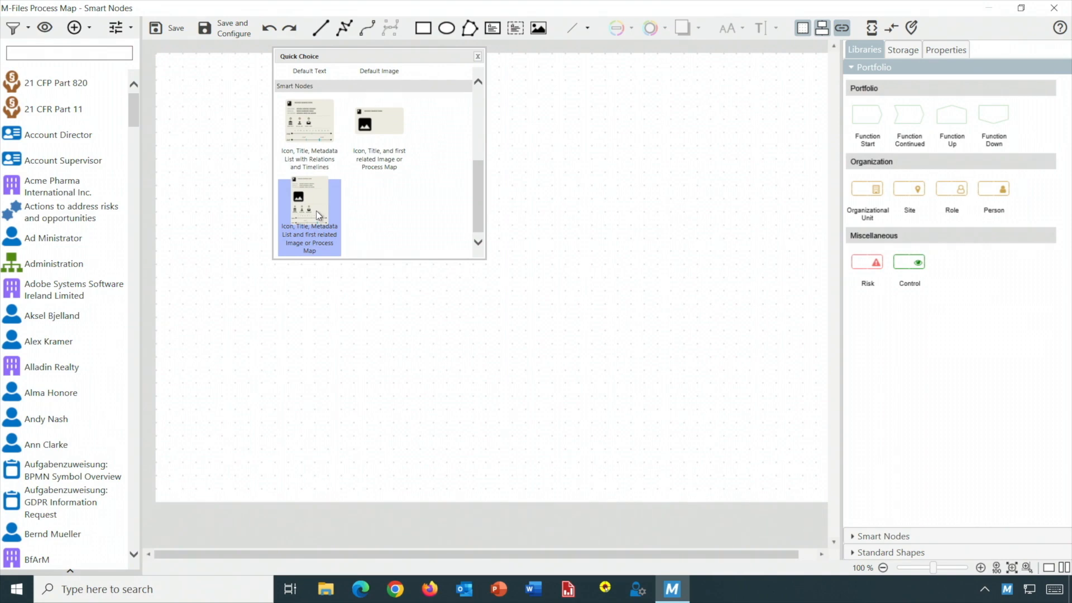
{"action": "left_click", "coordinate": [316, 210]}
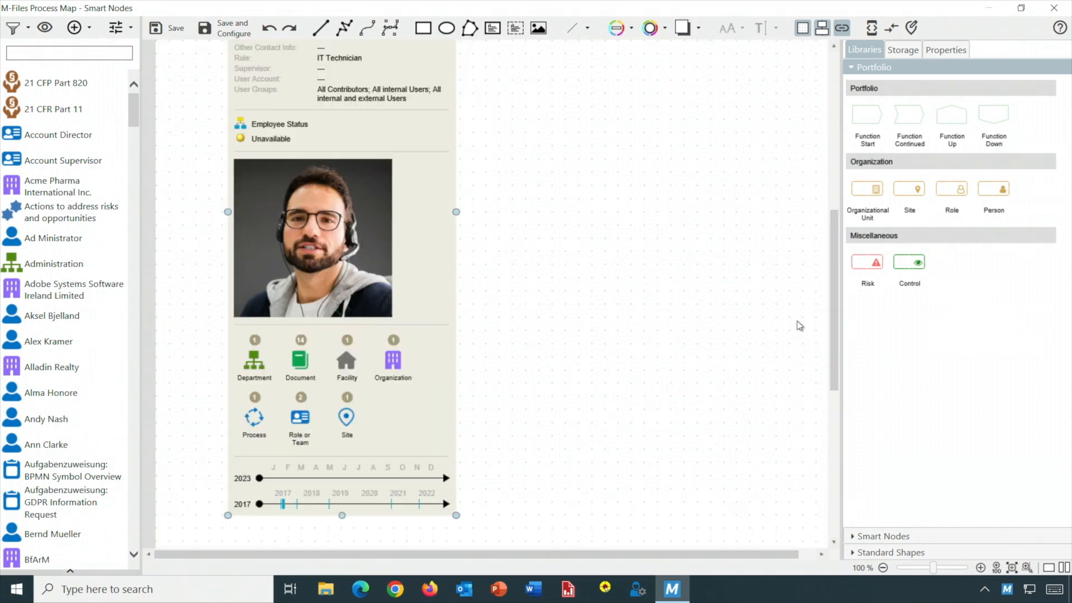
{"action": "left_click_drag", "start_coordinate": [836, 294], "coordinate": [829, 247]}
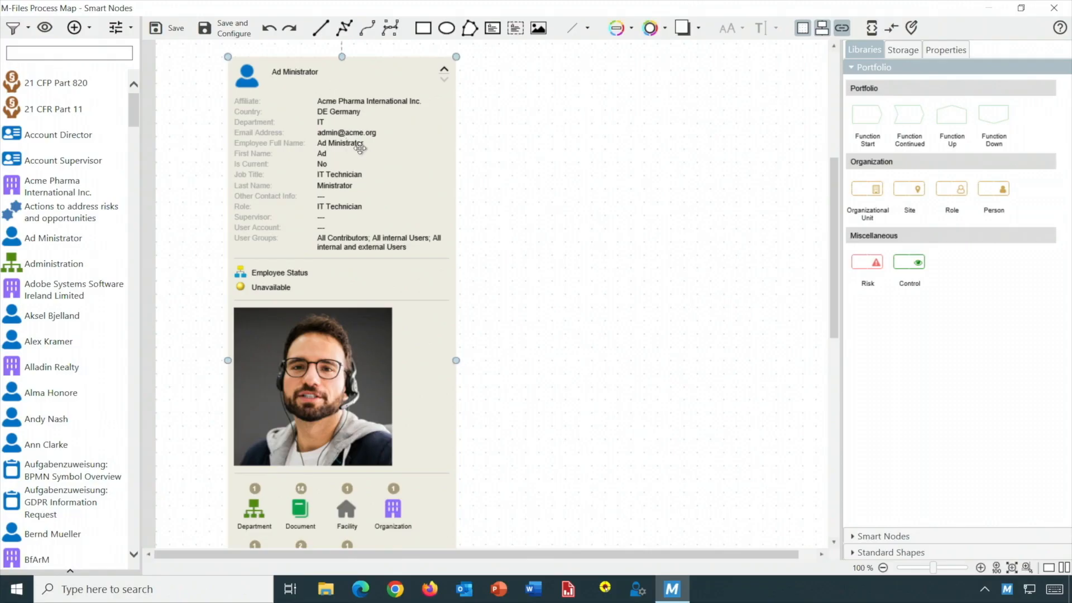
Step: Give the person smart node a light grey #cccccc outline and set its corners to angular
{"action": "left_click", "coordinate": [632, 29]}
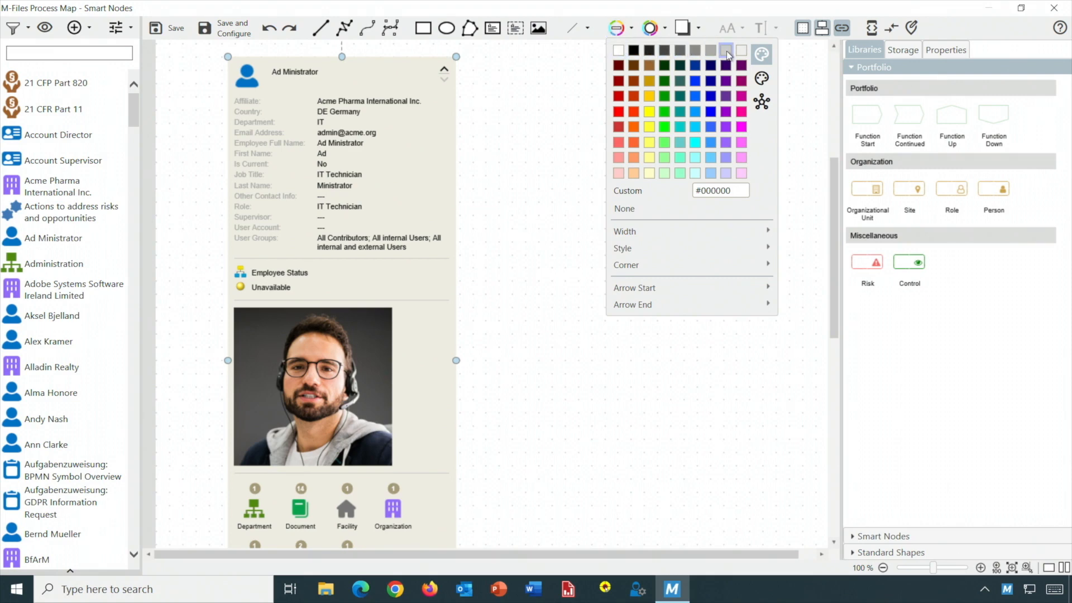
{"action": "left_click", "coordinate": [561, 170]}
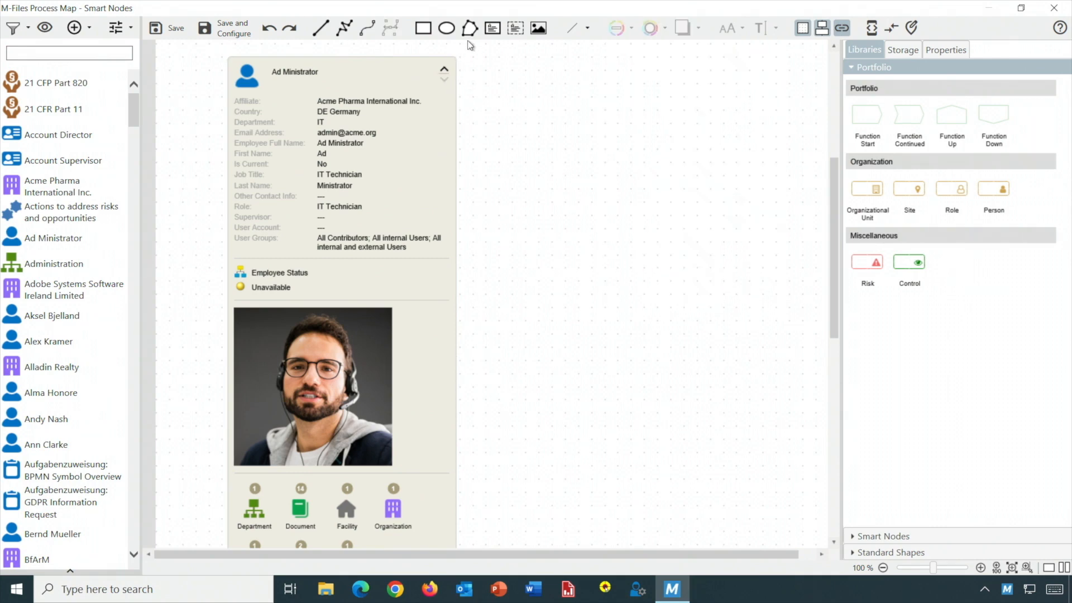
{"action": "left_click", "coordinate": [419, 92]}
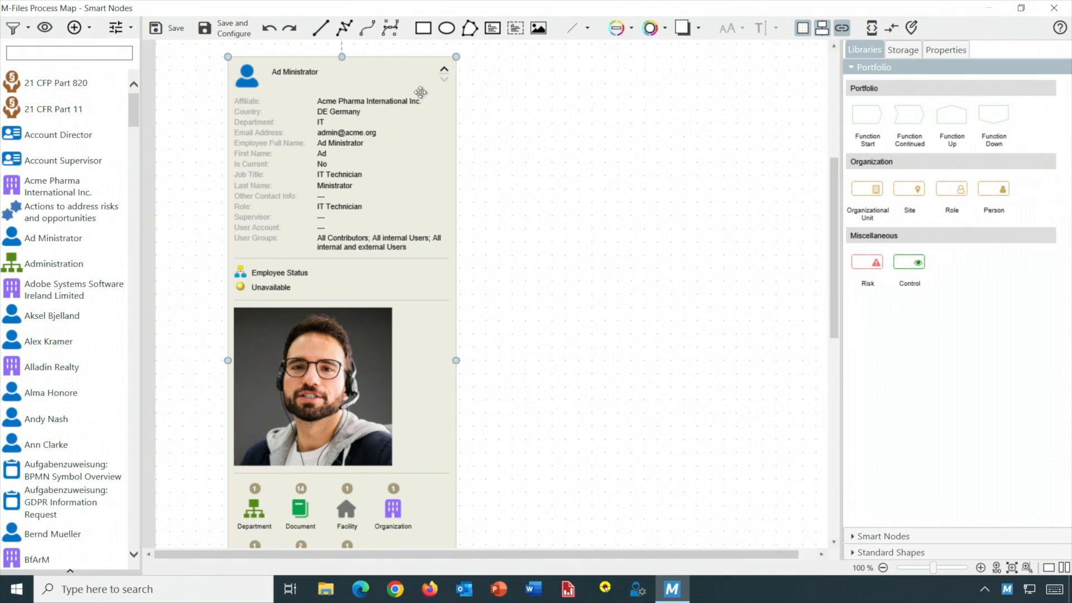
{"action": "left_click", "coordinate": [629, 32]}
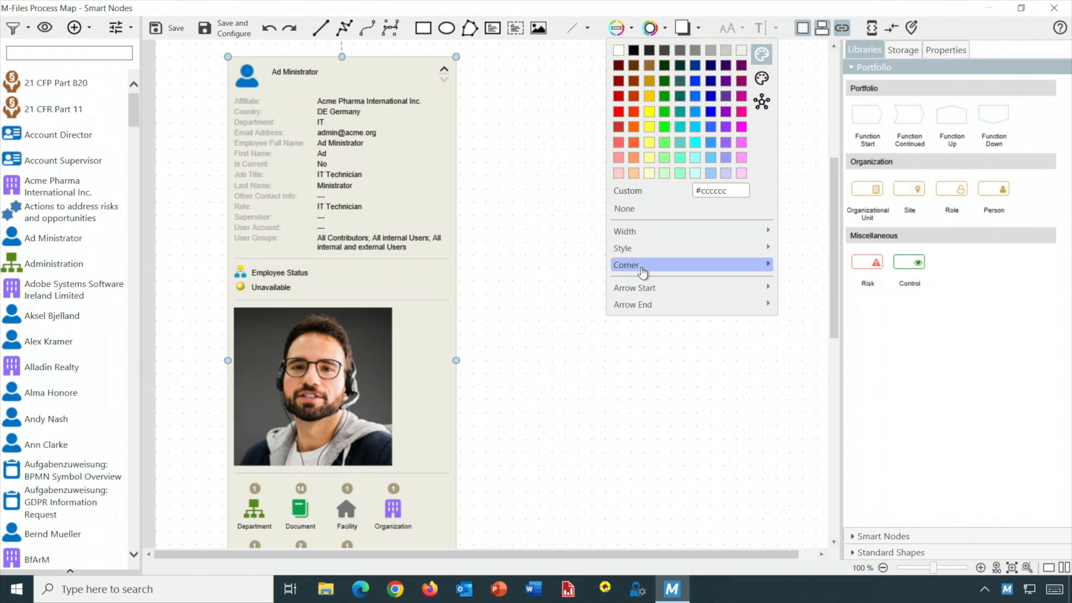
{"action": "mouse_move", "coordinate": [643, 272]}
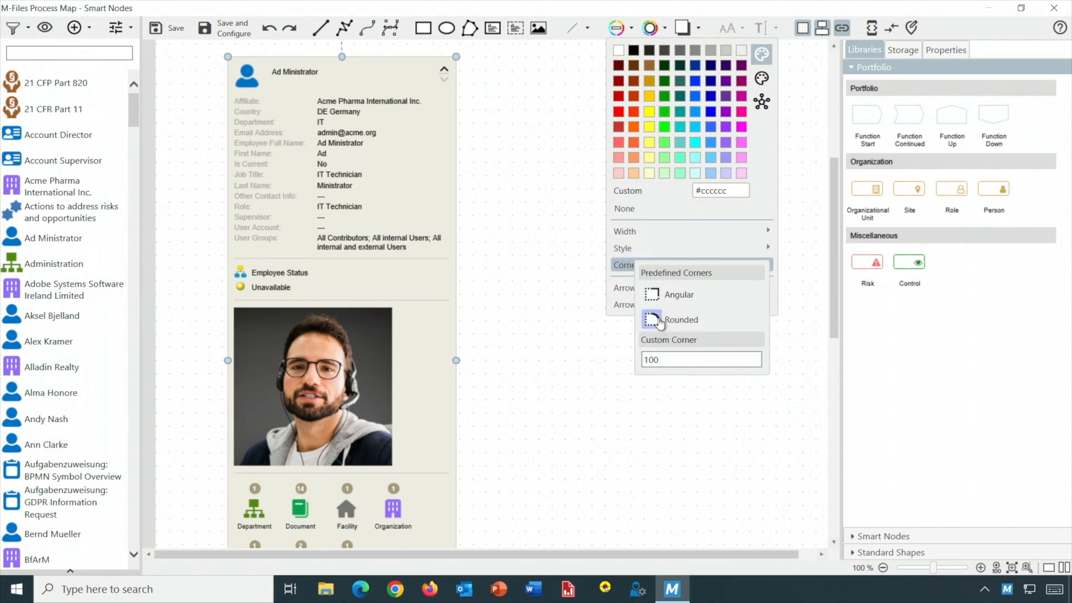
{"action": "left_click", "coordinate": [529, 270]}
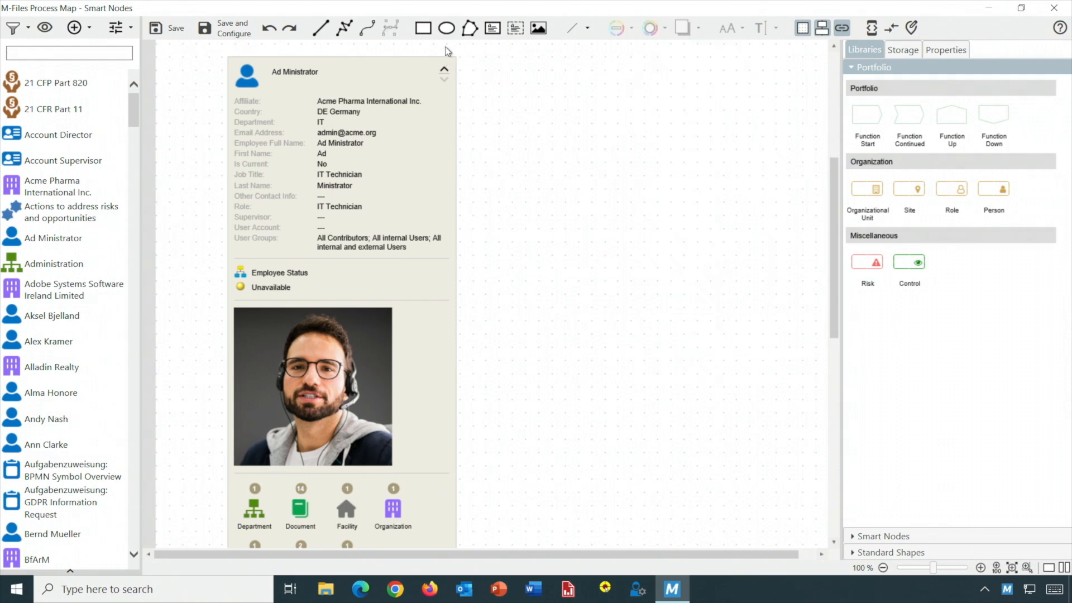
Step: Set the person smart node's fill colour to white
{"action": "left_click", "coordinate": [454, 71]}
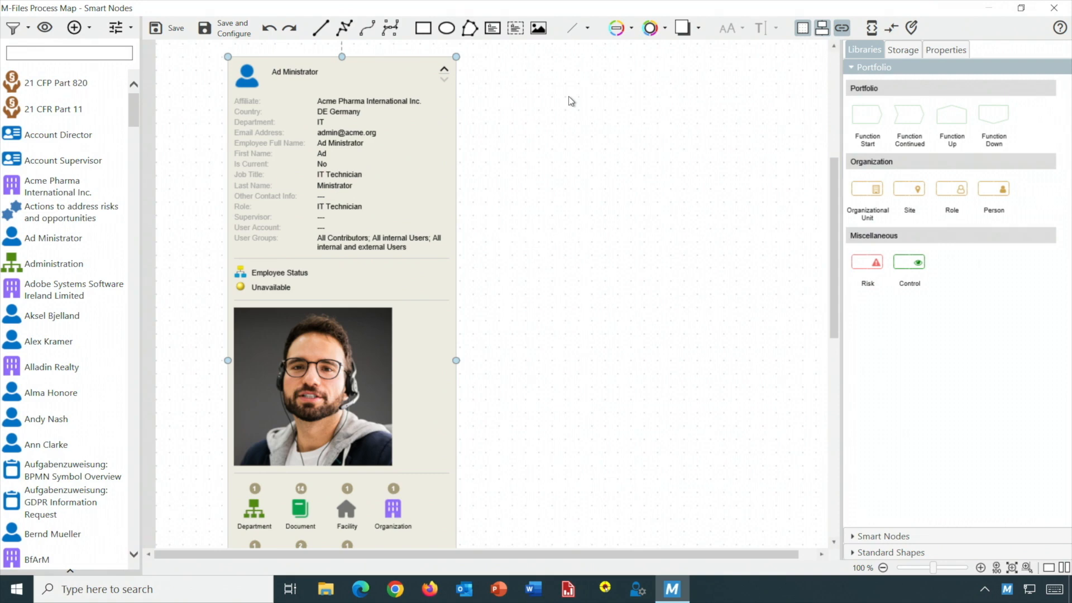
{"action": "left_click", "coordinate": [666, 30]}
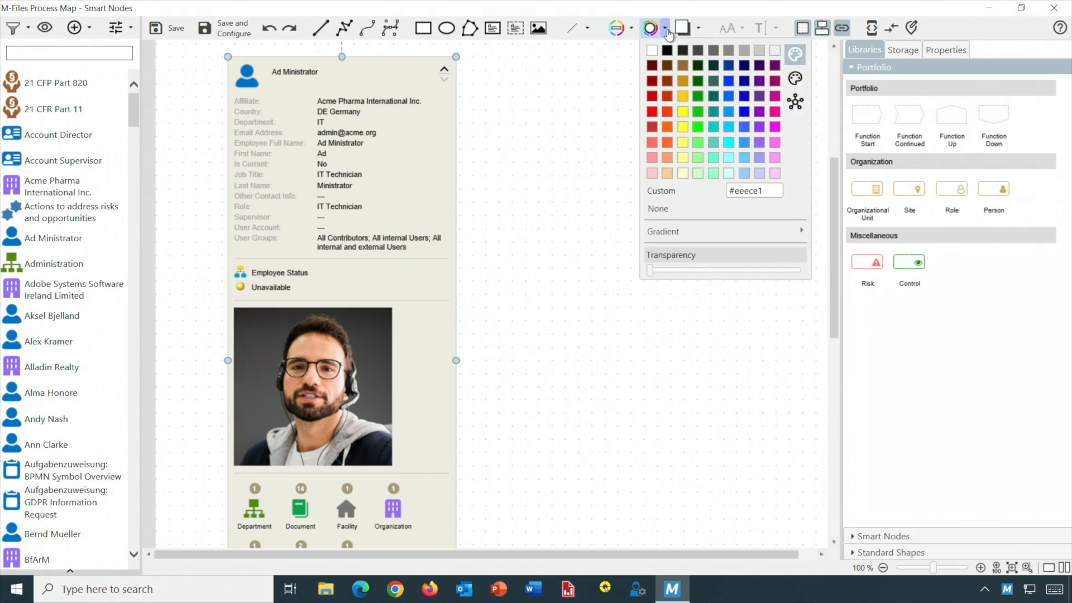
{"action": "left_click", "coordinate": [652, 54]}
{"action": "left_click", "coordinate": [529, 168]}
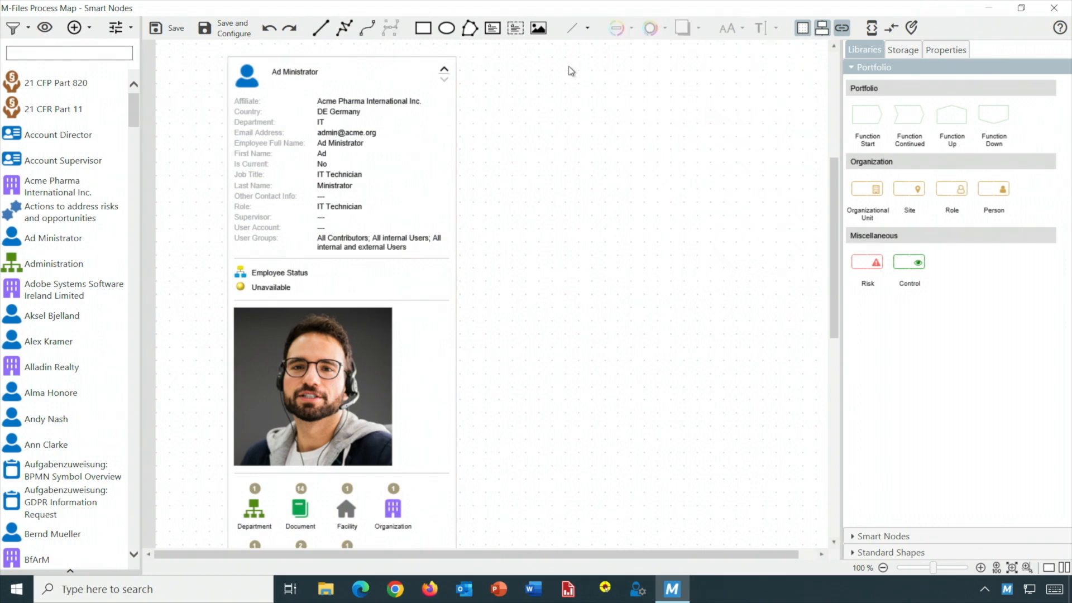
Step: Try a light blue #99ccff fill on the person smart node and switch it back to white #ffffff
{"action": "left_click", "coordinate": [429, 132]}
{"action": "left_click", "coordinate": [665, 29]}
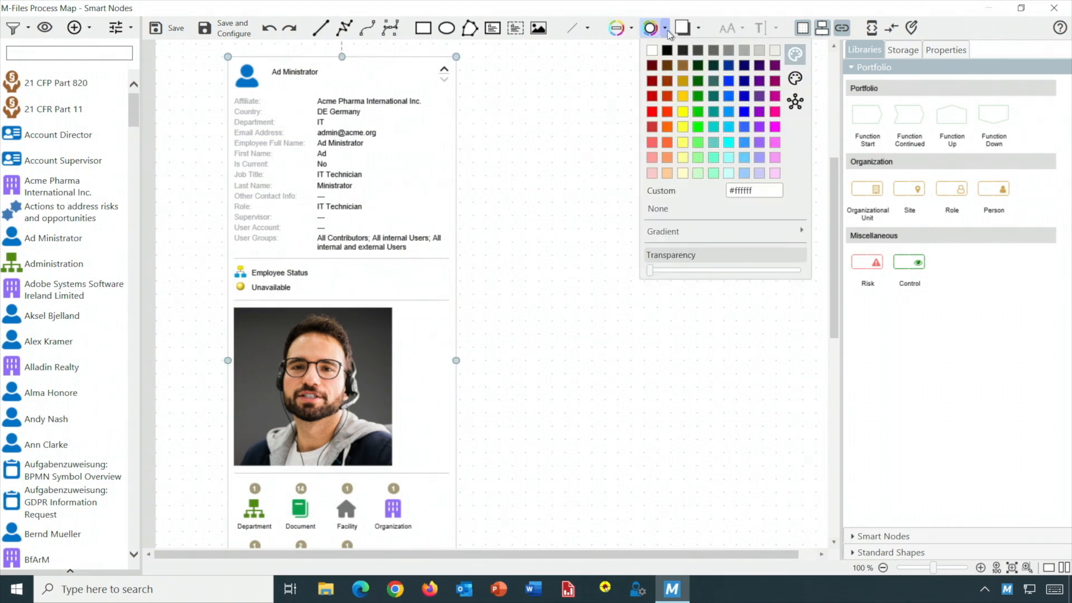
{"action": "left_click", "coordinate": [746, 173]}
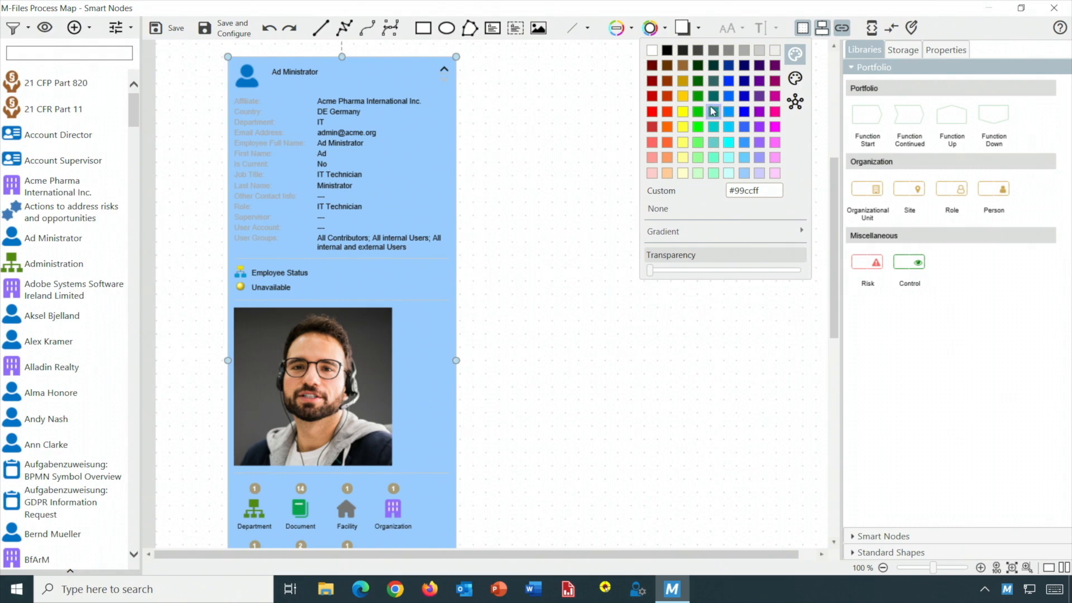
{"action": "left_click", "coordinate": [654, 52]}
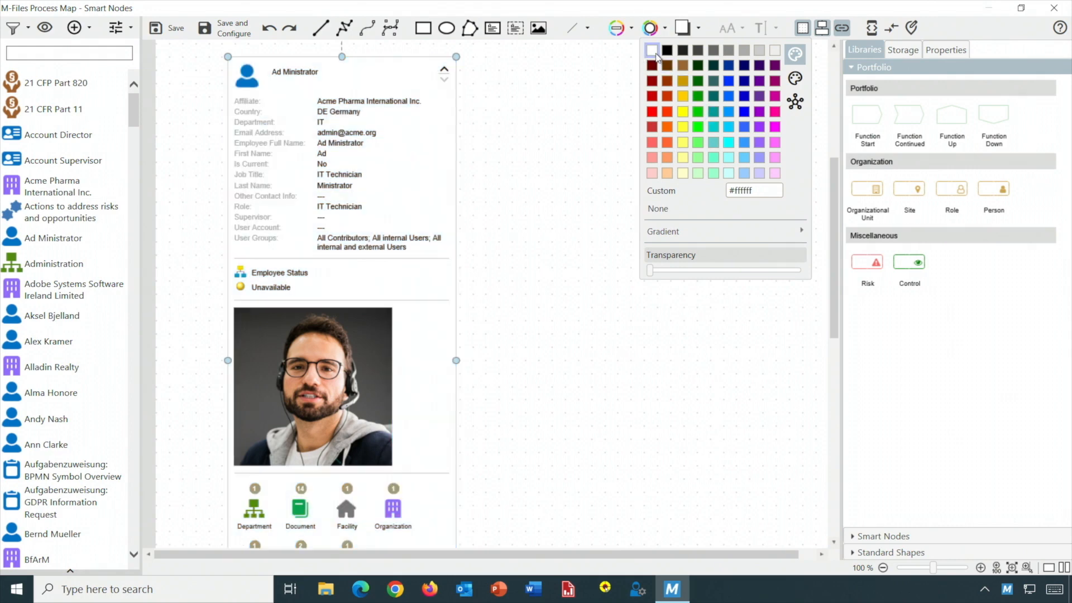
Step: Fill the person smart node with #99ccff at about half transparency and move the node slightly to the right
{"action": "left_click", "coordinate": [742, 175]}
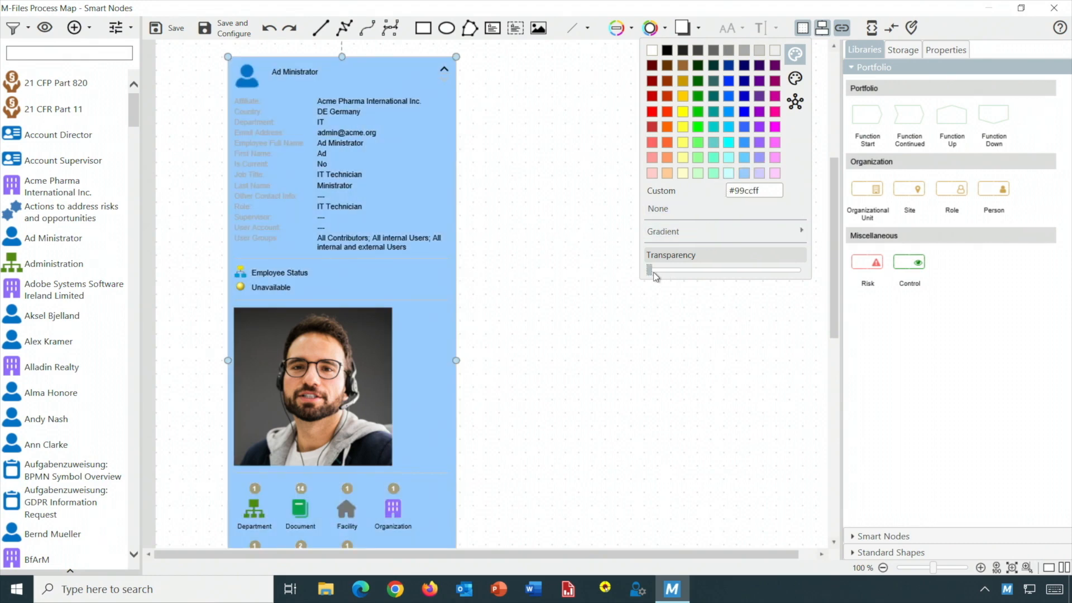
{"action": "left_click_drag", "start_coordinate": [654, 272], "coordinate": [680, 271]}
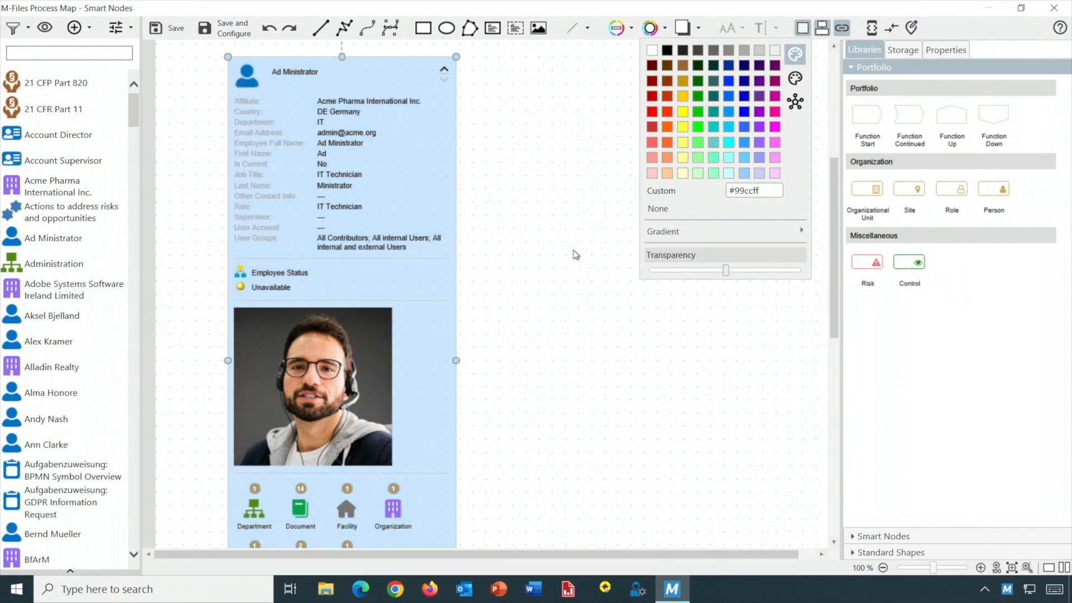
{"action": "left_click", "coordinate": [575, 252]}
{"action": "left_click_drag", "start_coordinate": [418, 170], "coordinate": [463, 164]}
{"action": "left_click", "coordinate": [568, 178]}
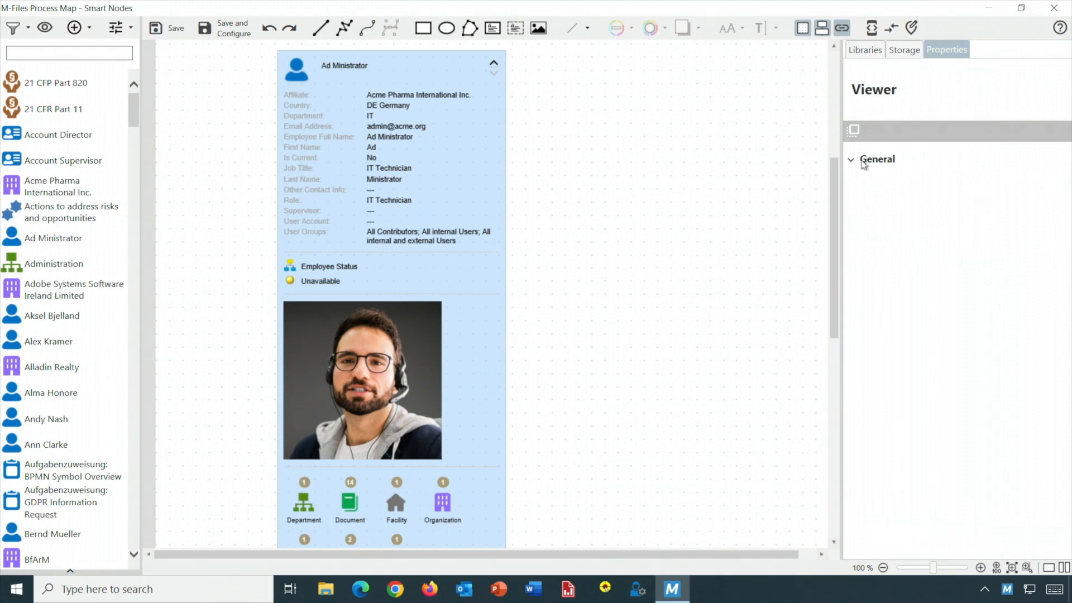
Step: Set the viewer's background colour to light grey #cccccc in its general properties
{"action": "left_click", "coordinate": [863, 163]}
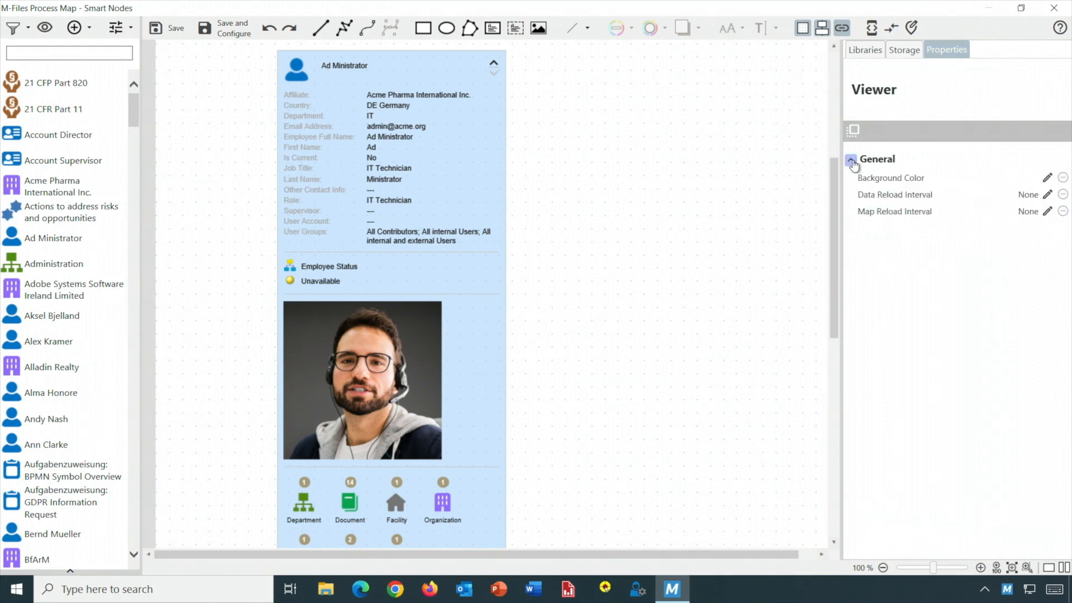
{"action": "left_click", "coordinate": [1047, 179]}
{"action": "left_click", "coordinate": [986, 198]}
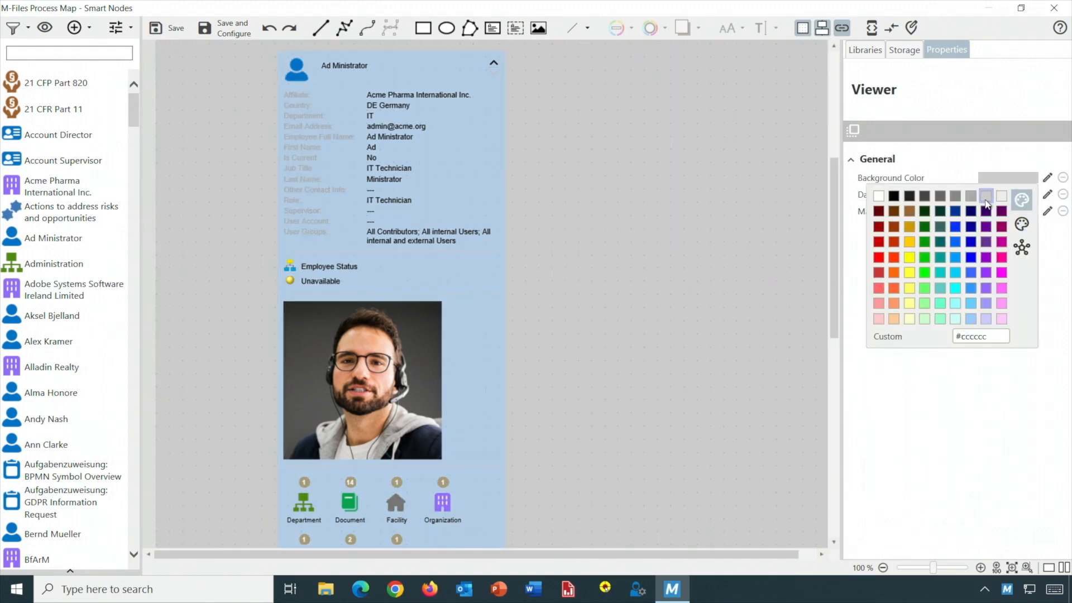
{"action": "left_click", "coordinate": [1047, 179]}
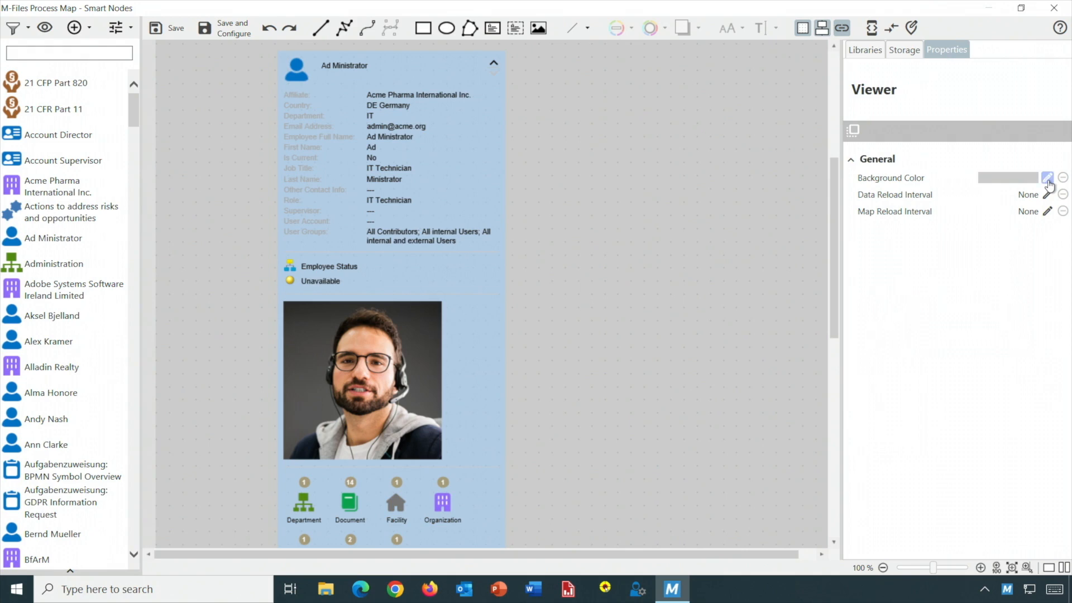
{"action": "left_click", "coordinate": [1047, 179]}
{"action": "left_click", "coordinate": [1047, 178]}
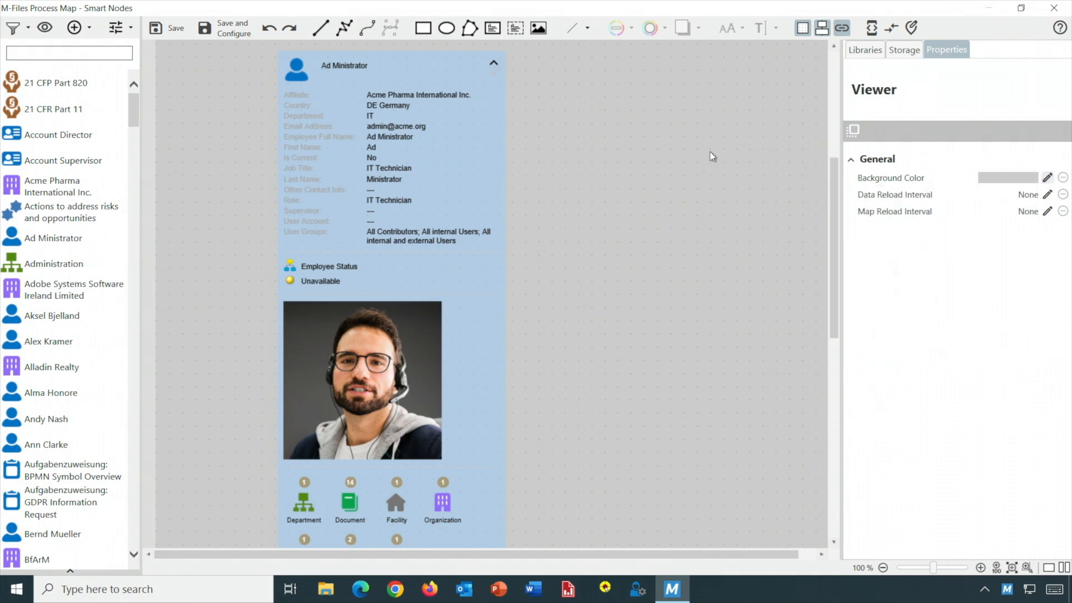
Step: Change the semi-transparent person smart node's fill to white #ffffff and move the node to the left
{"action": "left_click", "coordinate": [474, 73]}
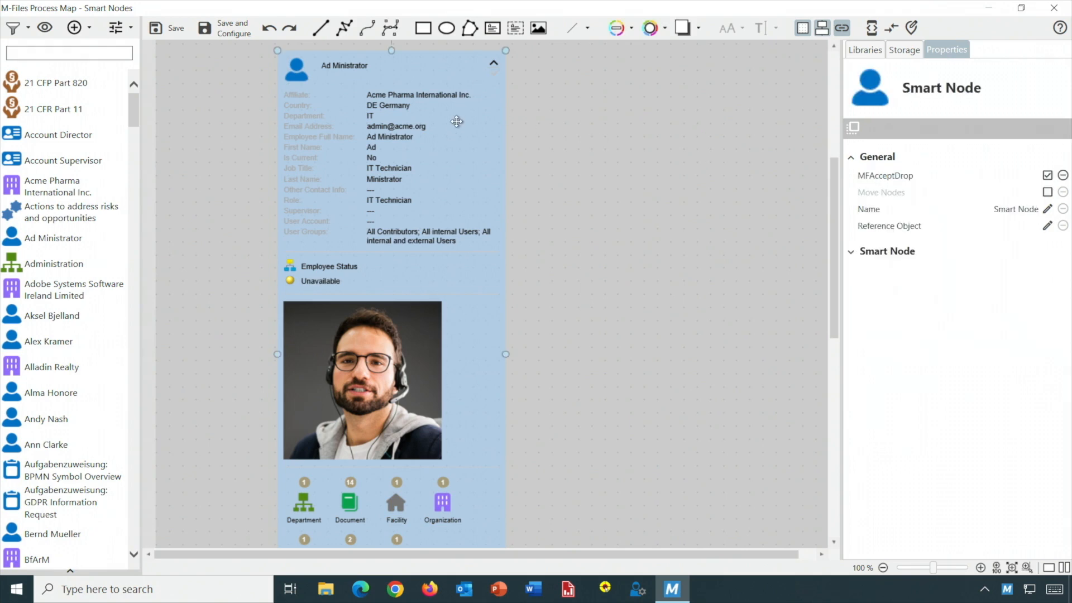
{"action": "left_click", "coordinate": [664, 28]}
{"action": "left_click", "coordinate": [653, 51]}
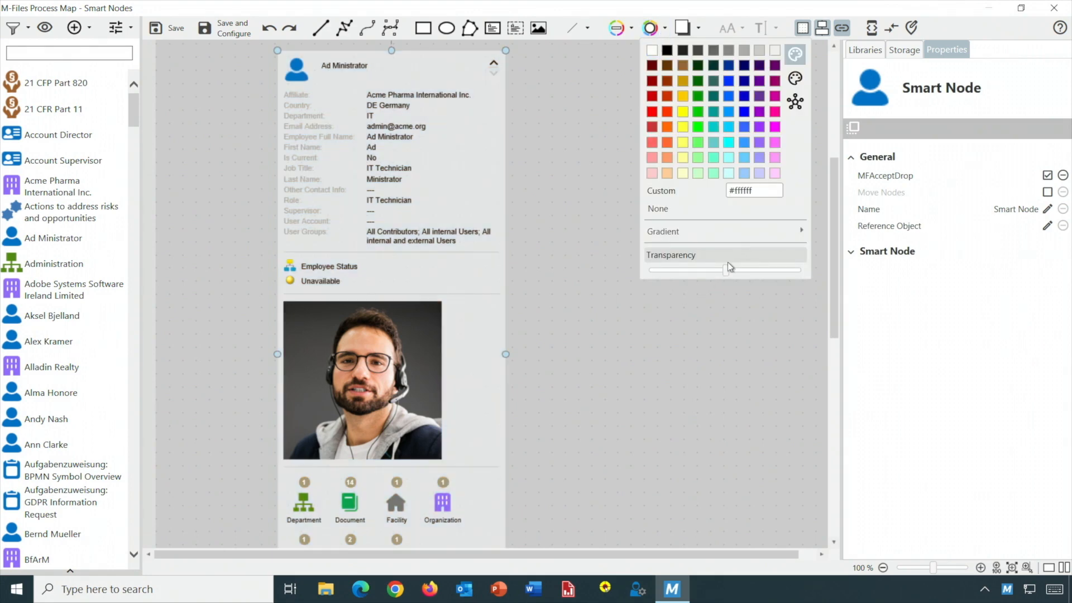
{"action": "left_click", "coordinate": [631, 338]}
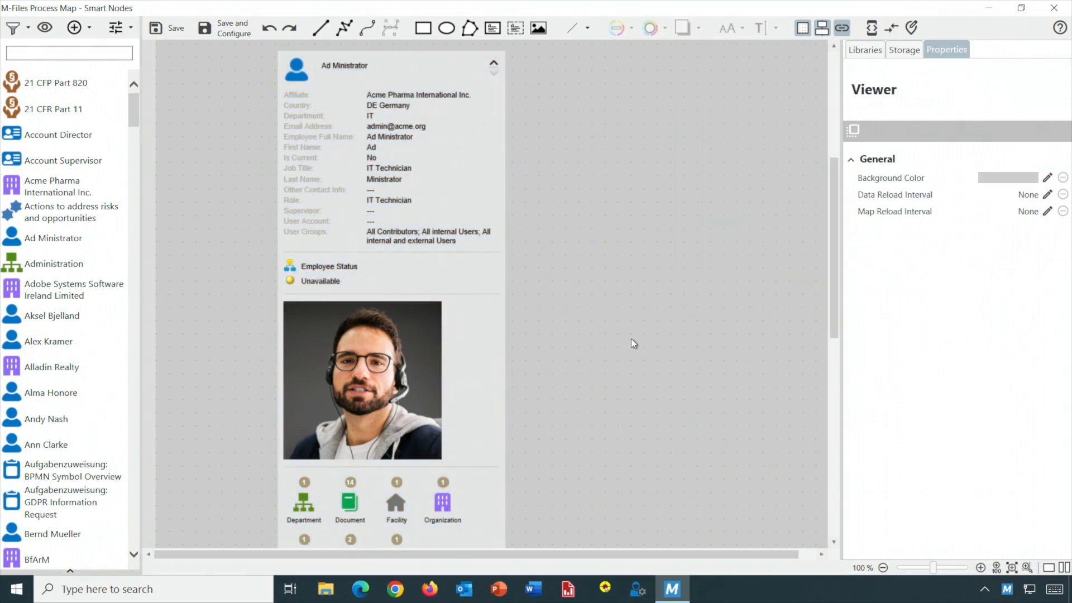
{"action": "left_click", "coordinate": [466, 174]}
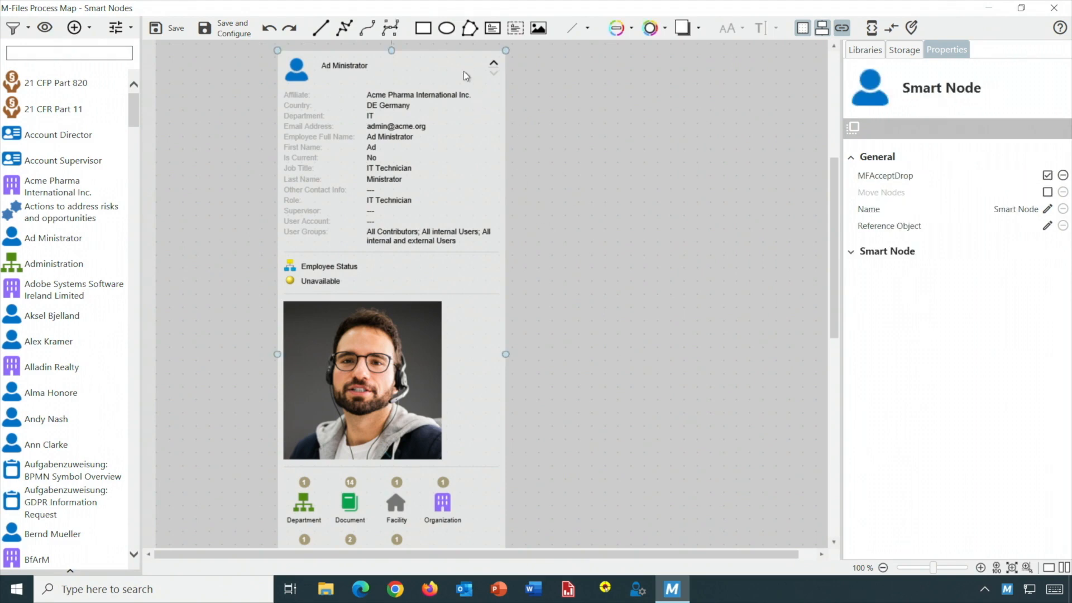
{"action": "left_click_drag", "start_coordinate": [464, 71], "coordinate": [397, 71]}
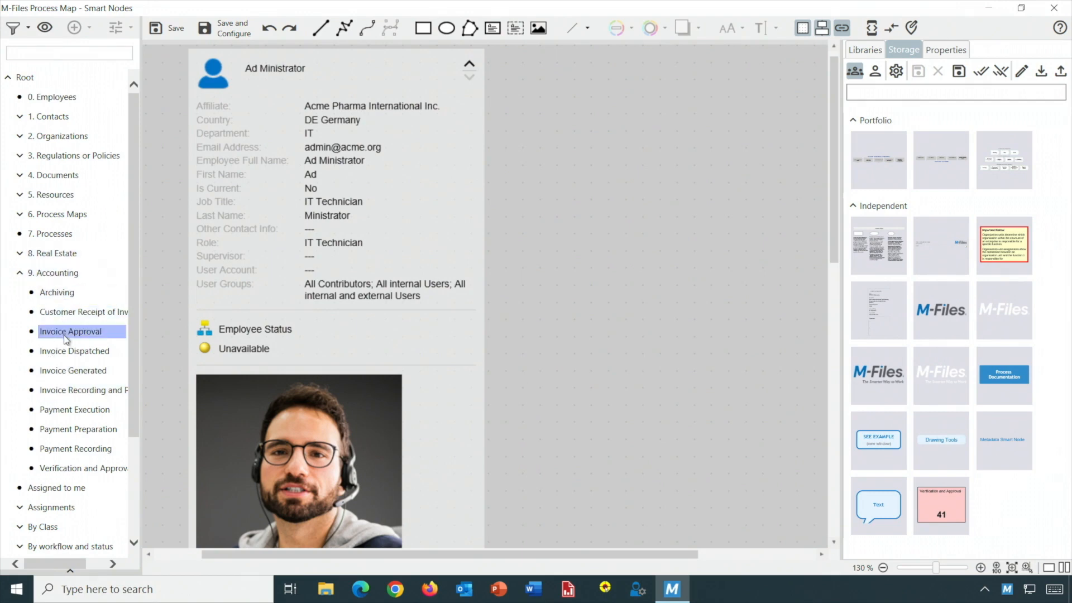
Step: Place the Invoice Approval view from 9. Accounting to the right of the person smart node and check its text position and font format options
{"action": "left_click_drag", "start_coordinate": [66, 339], "coordinate": [631, 132]}
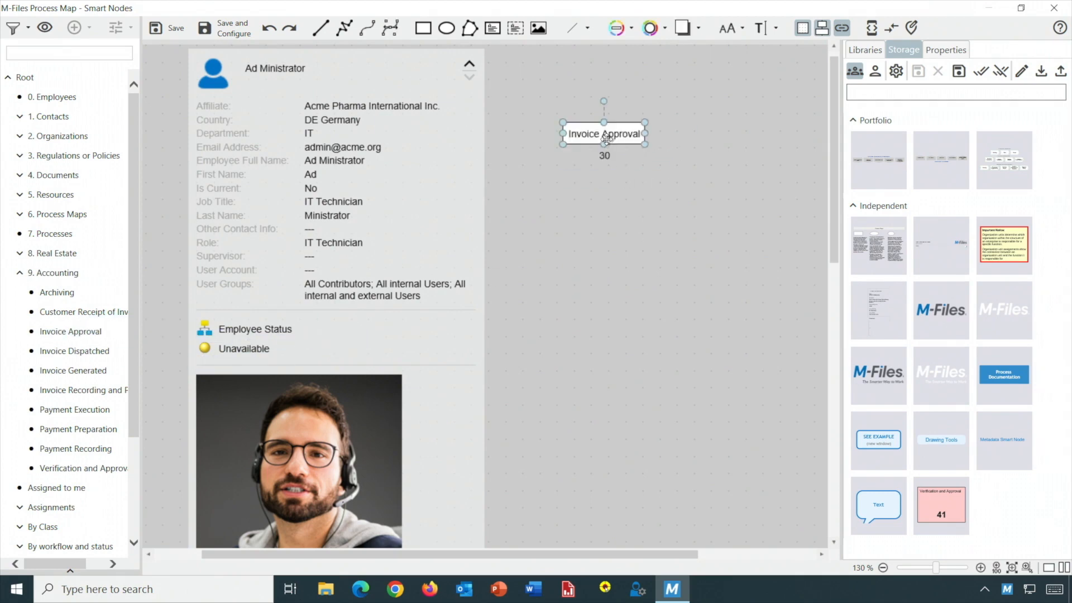
{"action": "left_click", "coordinate": [651, 216]}
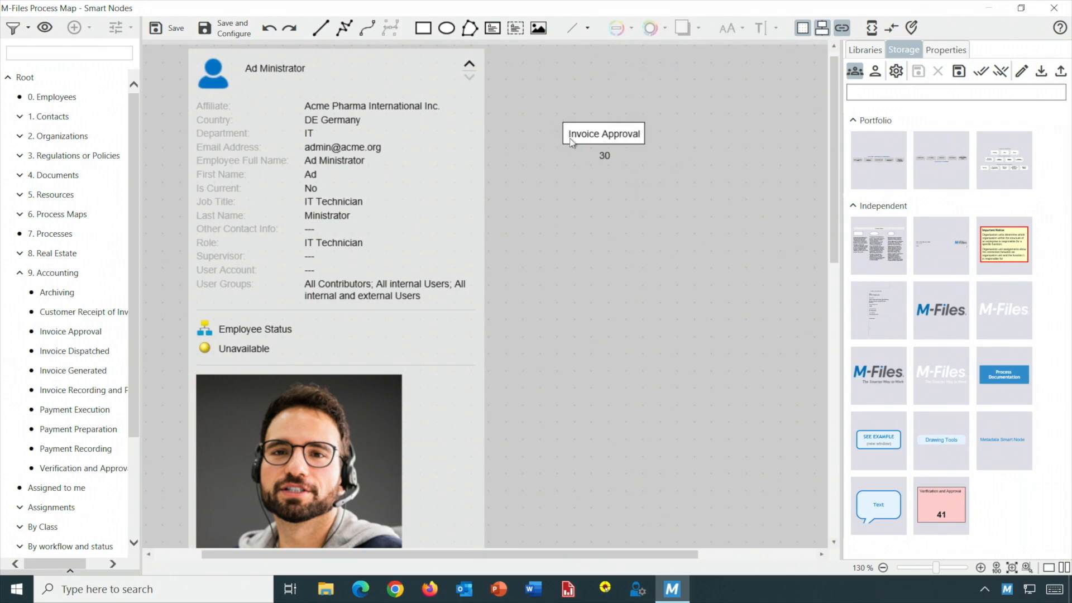
{"action": "left_click", "coordinate": [603, 133]}
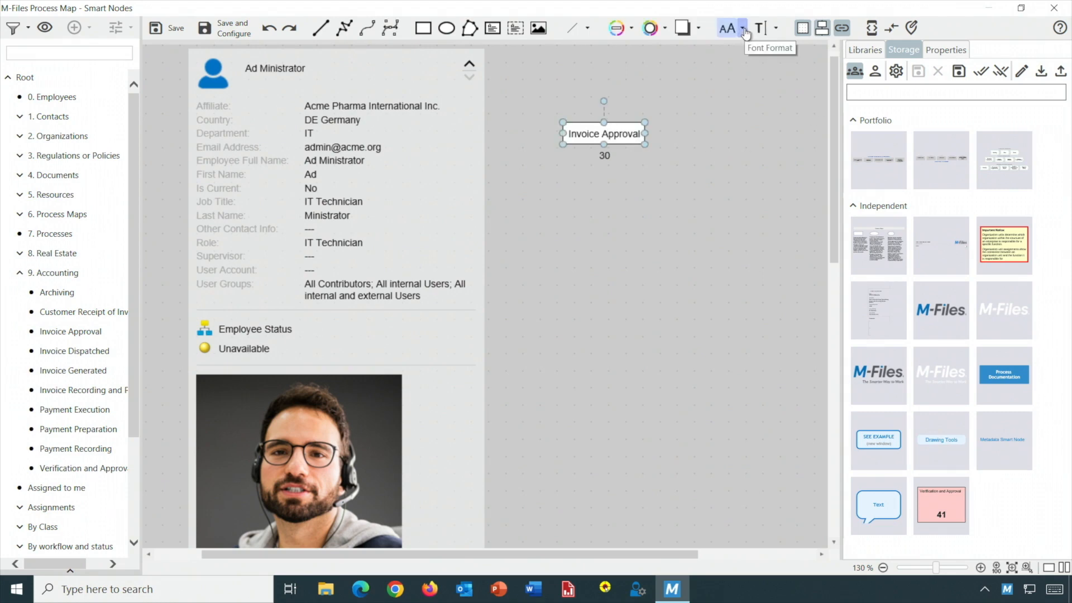
{"action": "left_click", "coordinate": [775, 28]}
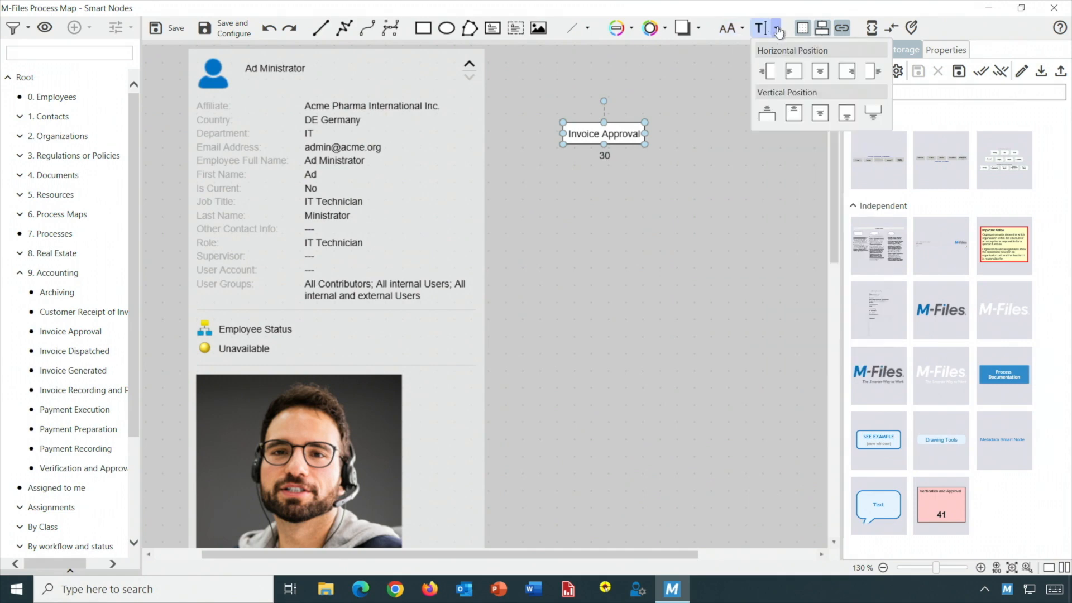
{"action": "left_click", "coordinate": [744, 29]}
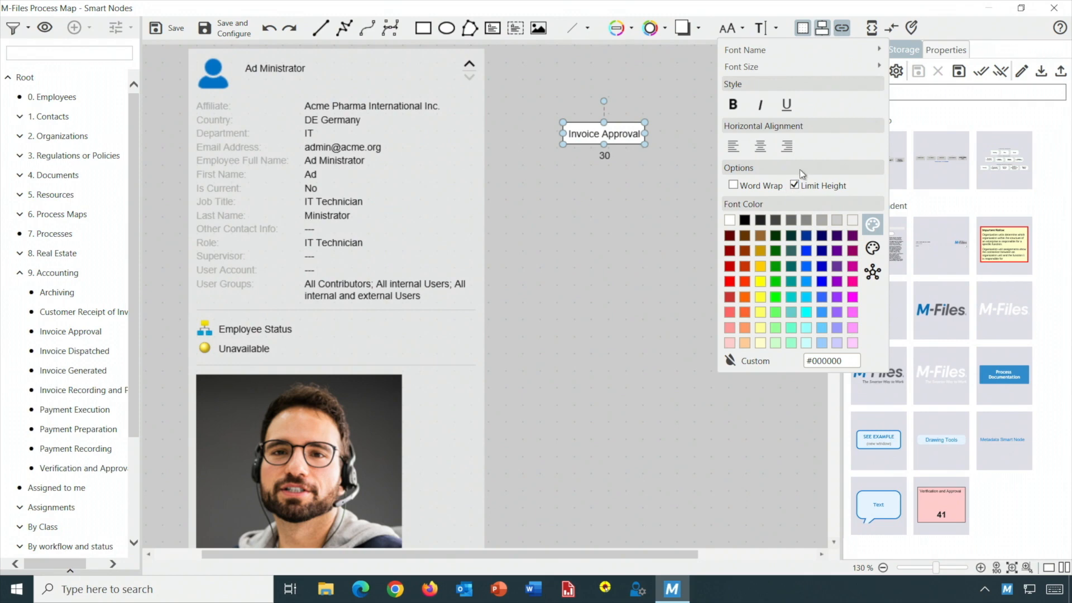
{"action": "left_click", "coordinate": [617, 134]}
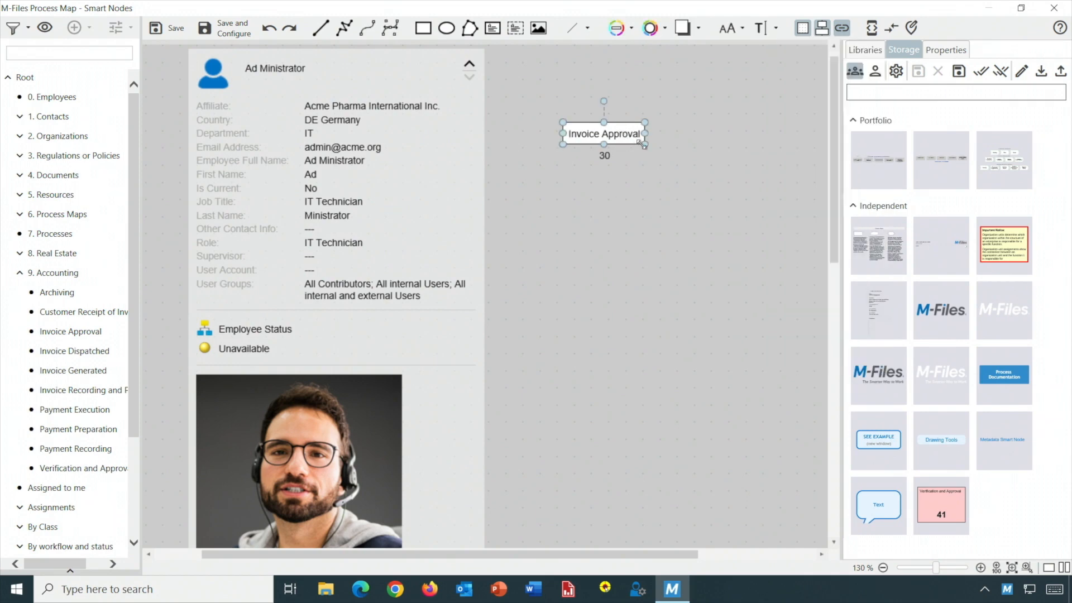
Step: Enlarge the Invoice Approval node and set its item count label's vertical position to inside the bottom edge
{"action": "left_click_drag", "start_coordinate": [646, 147], "coordinate": [692, 199]}
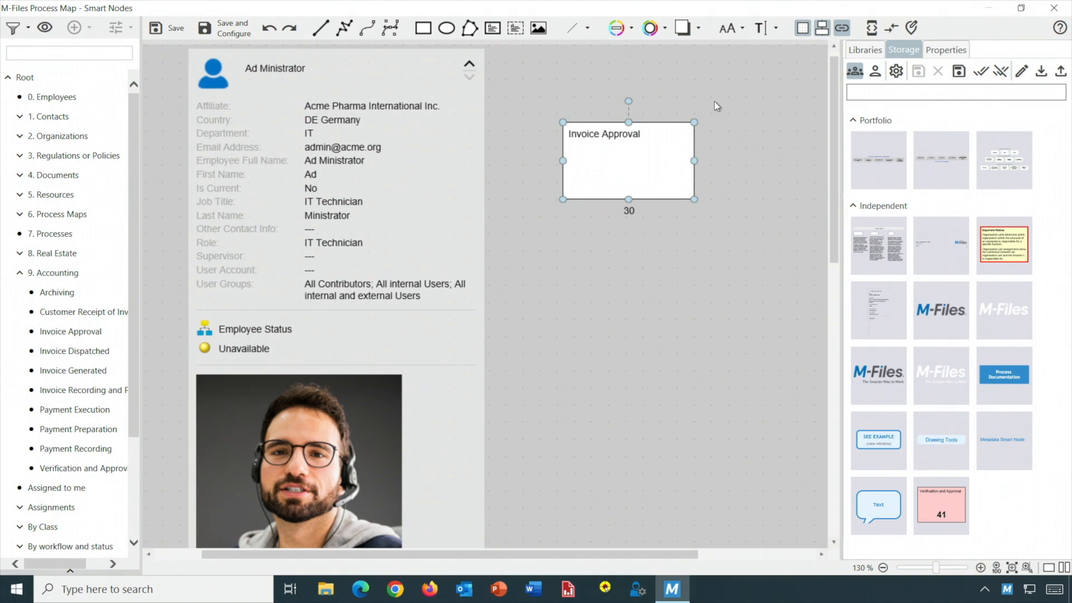
{"action": "left_click", "coordinate": [633, 215]}
{"action": "left_click", "coordinate": [629, 212]}
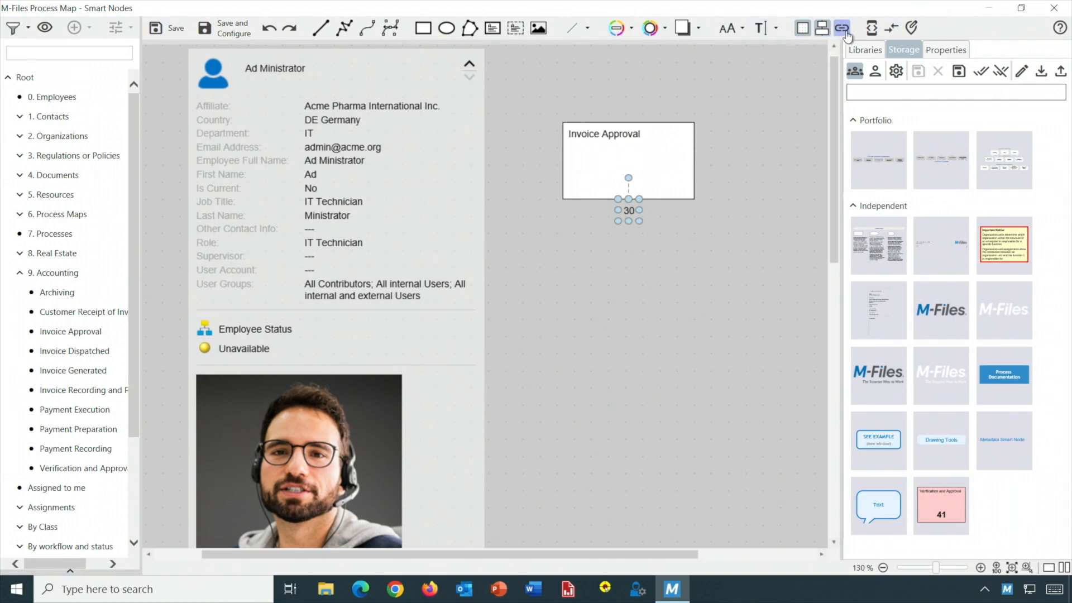
{"action": "left_click", "coordinate": [775, 29]}
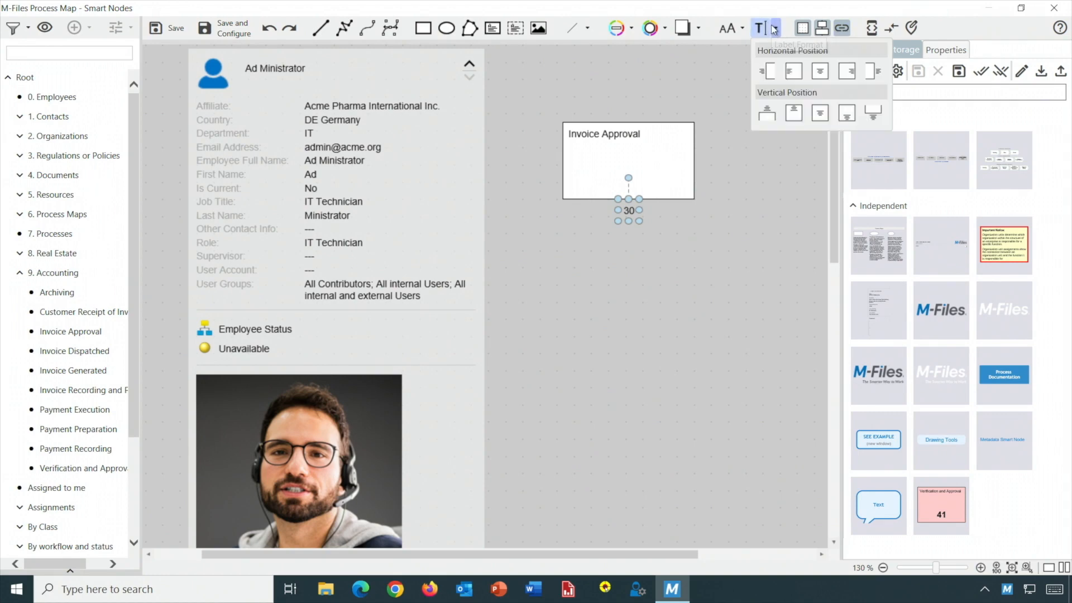
{"action": "left_click", "coordinate": [847, 114]}
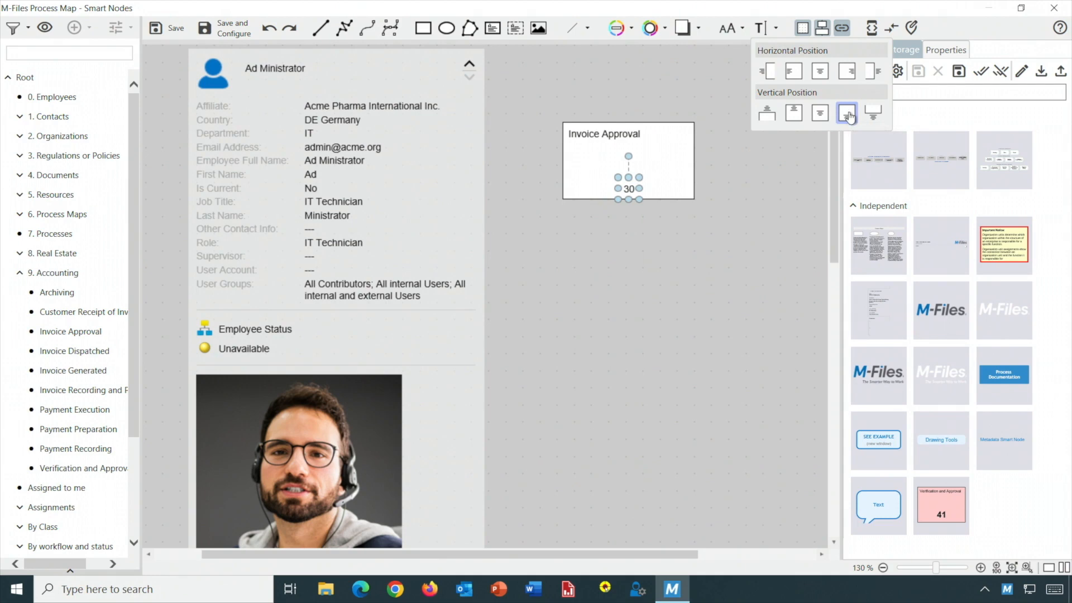
{"action": "left_click", "coordinate": [714, 218]}
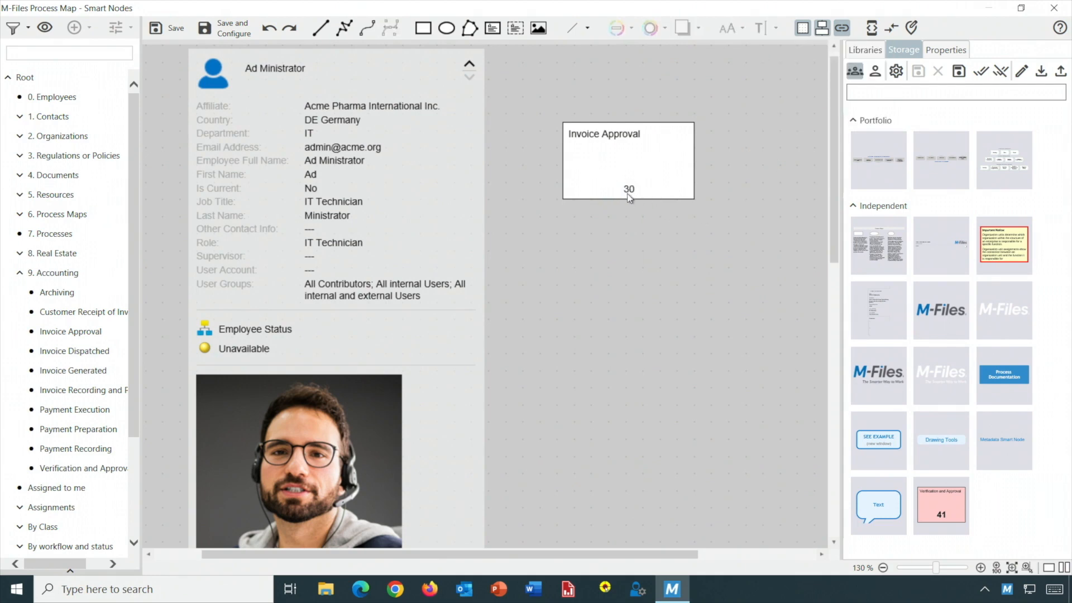
{"action": "left_click", "coordinate": [606, 168]}
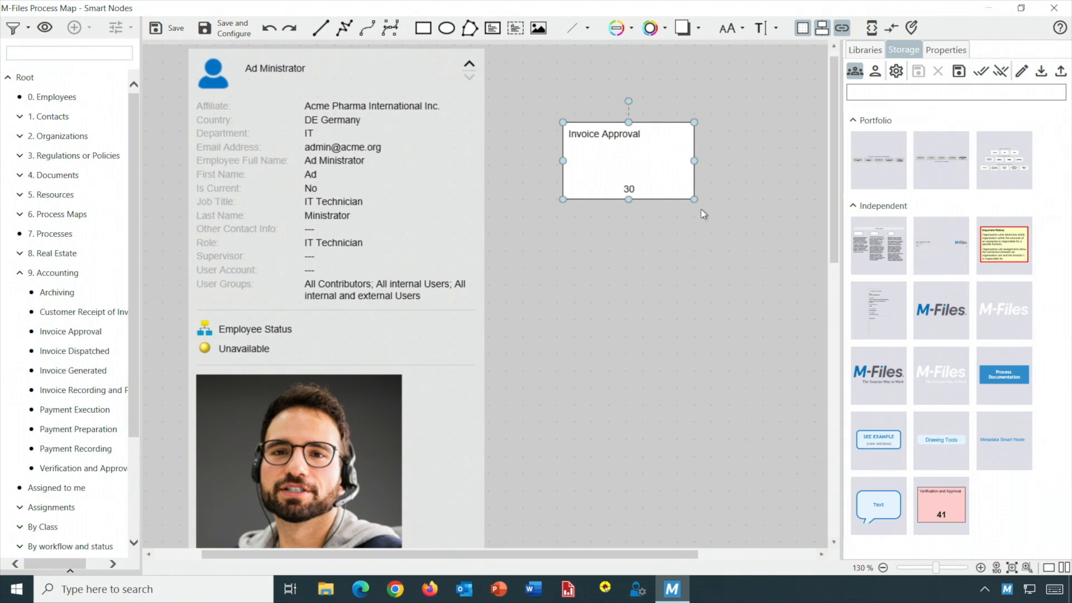
Step: Make the item count label in the Invoice Approval node bold with font size 18
{"action": "left_click", "coordinate": [631, 188]}
{"action": "left_click", "coordinate": [776, 28]}
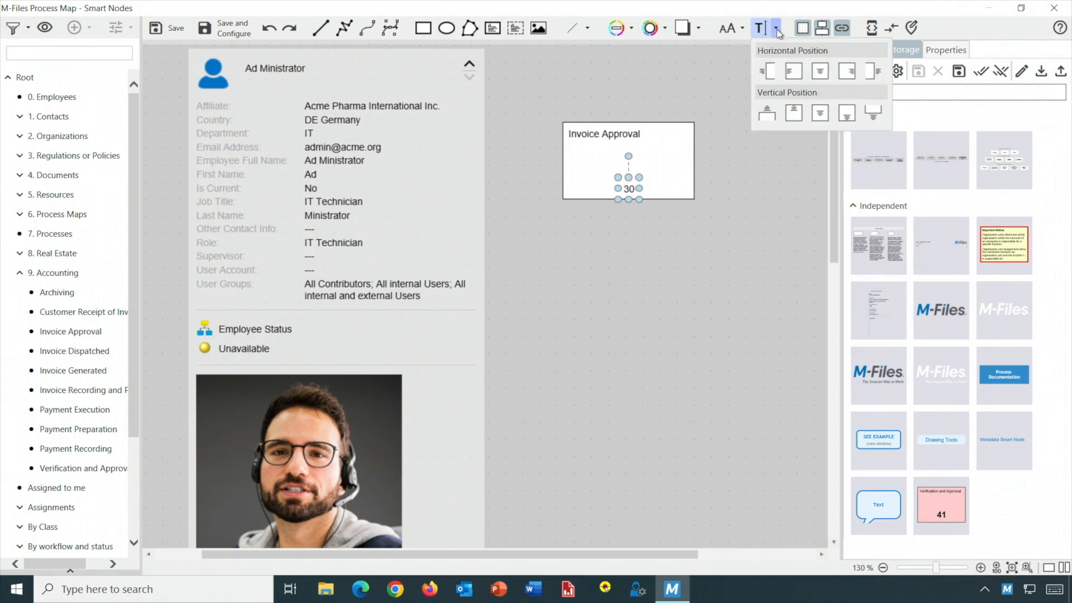
{"action": "left_click", "coordinate": [742, 28]}
{"action": "left_click", "coordinate": [733, 104]}
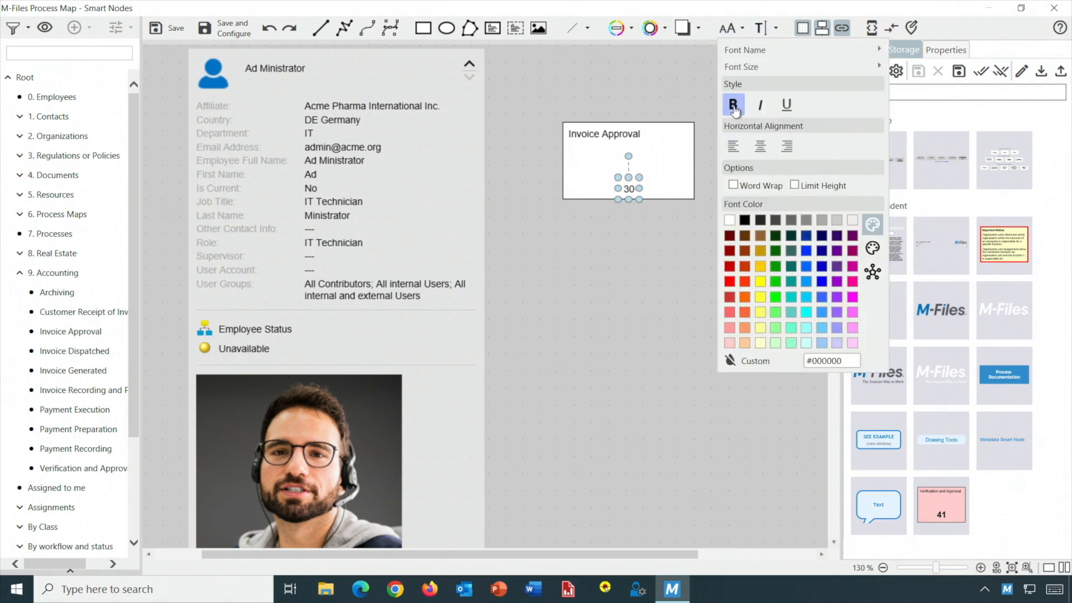
{"action": "mouse_move", "coordinate": [748, 67]}
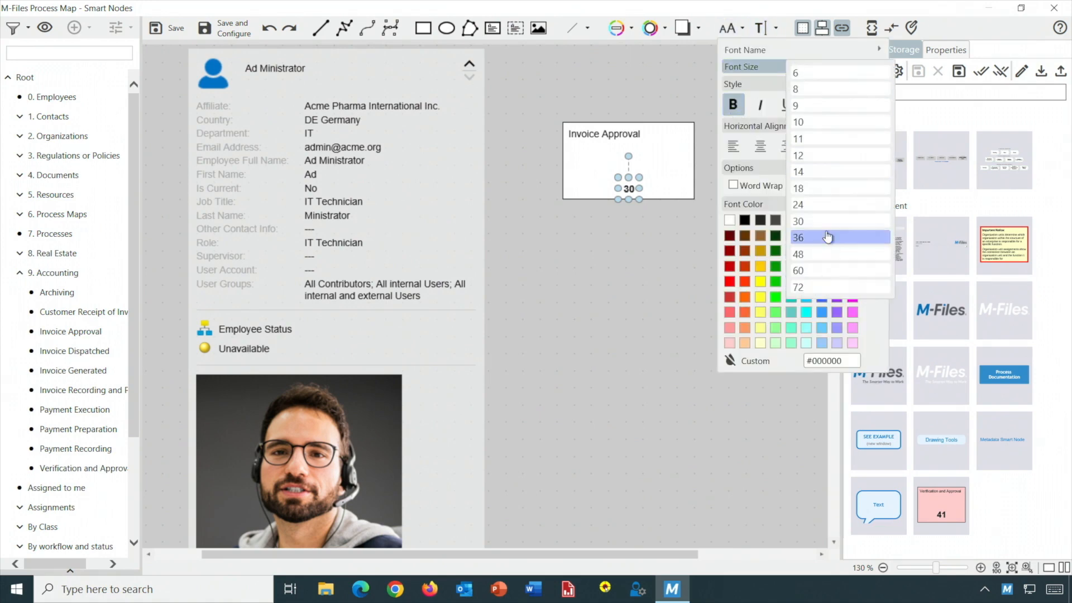
{"action": "left_click", "coordinate": [815, 191]}
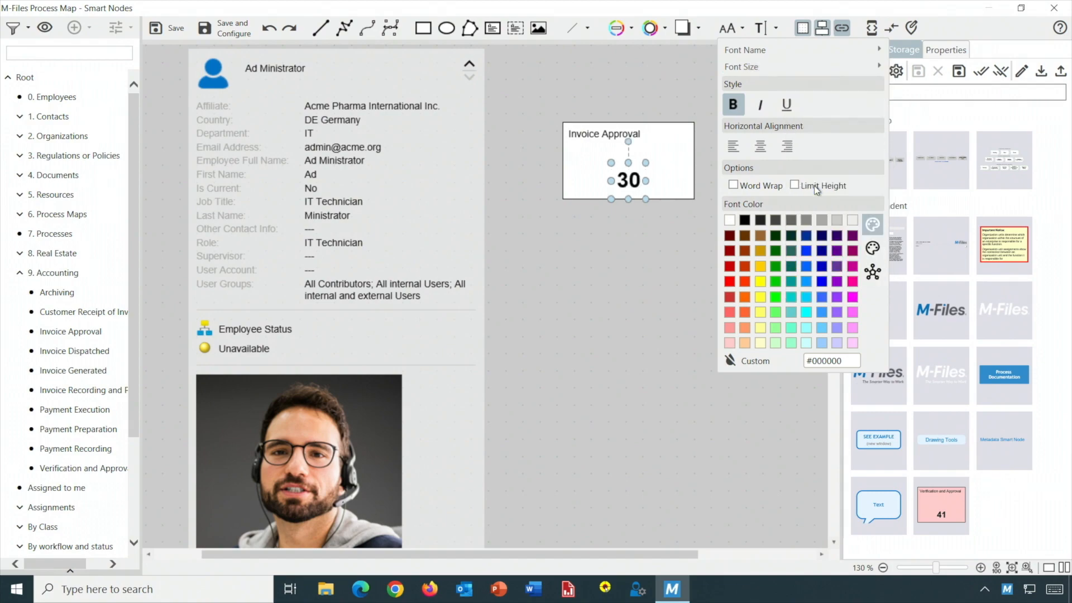
{"action": "left_click", "coordinate": [614, 284]}
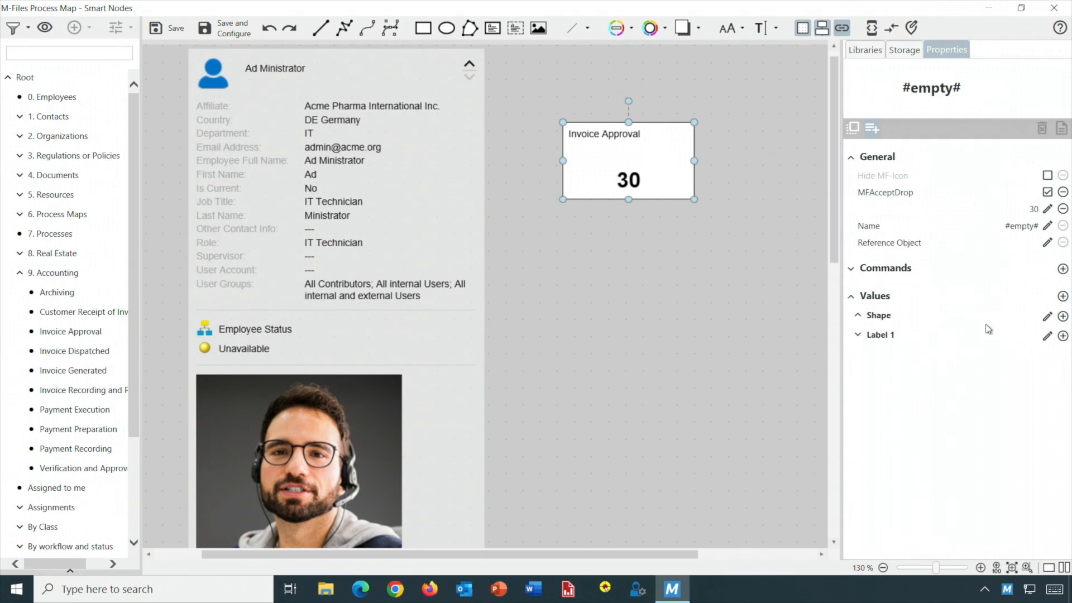
Step: Start a new value for the Invoice Approval node's shape, using Item Count metadata and the FillColor attribute
{"action": "left_click", "coordinate": [1063, 316]}
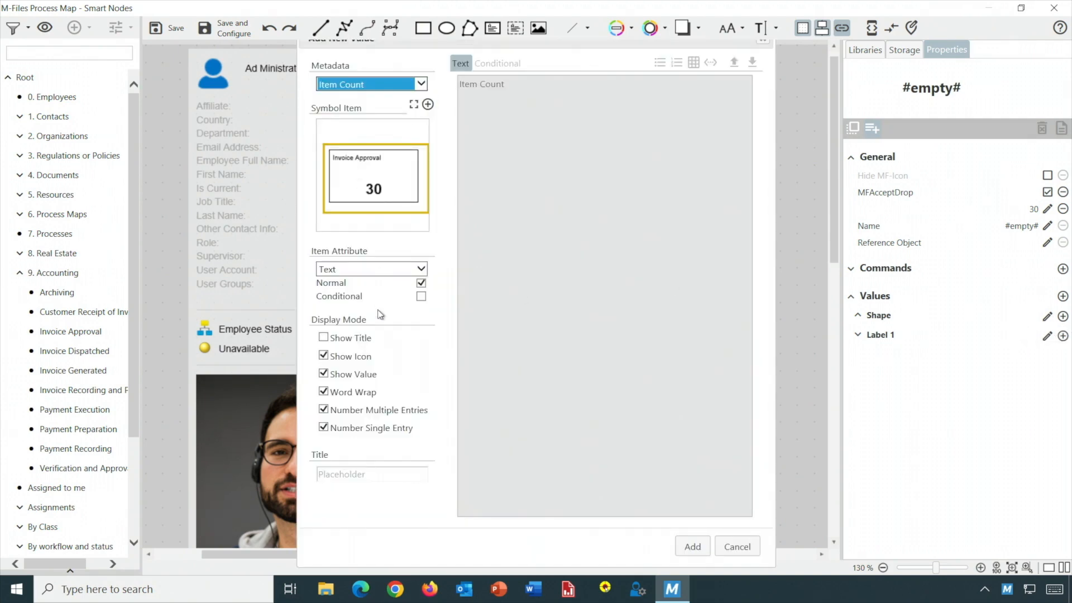
{"action": "left_click", "coordinate": [396, 270]}
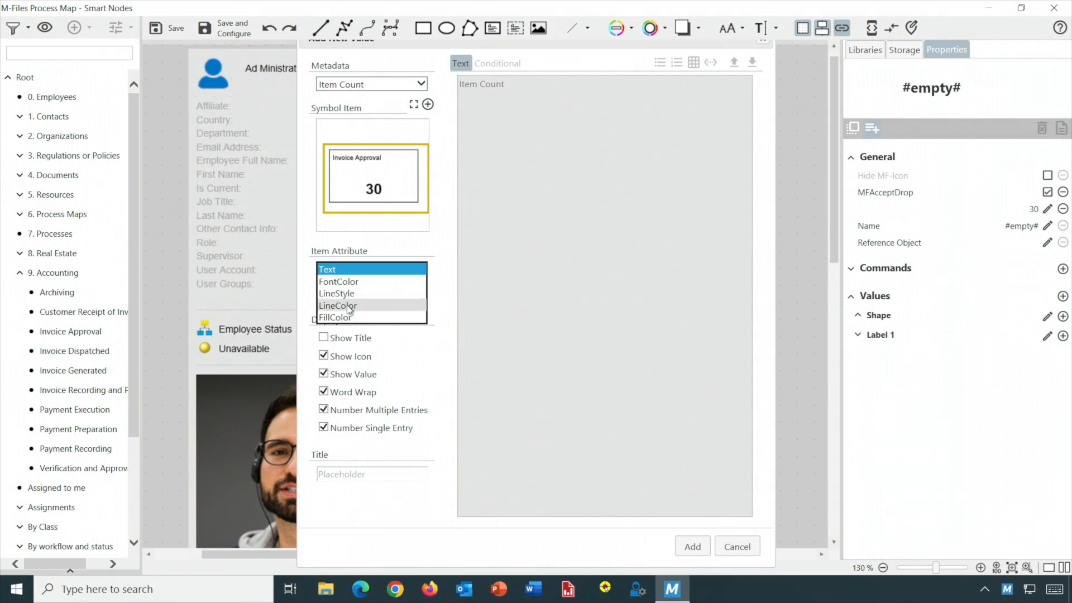
{"action": "left_click", "coordinate": [347, 319]}
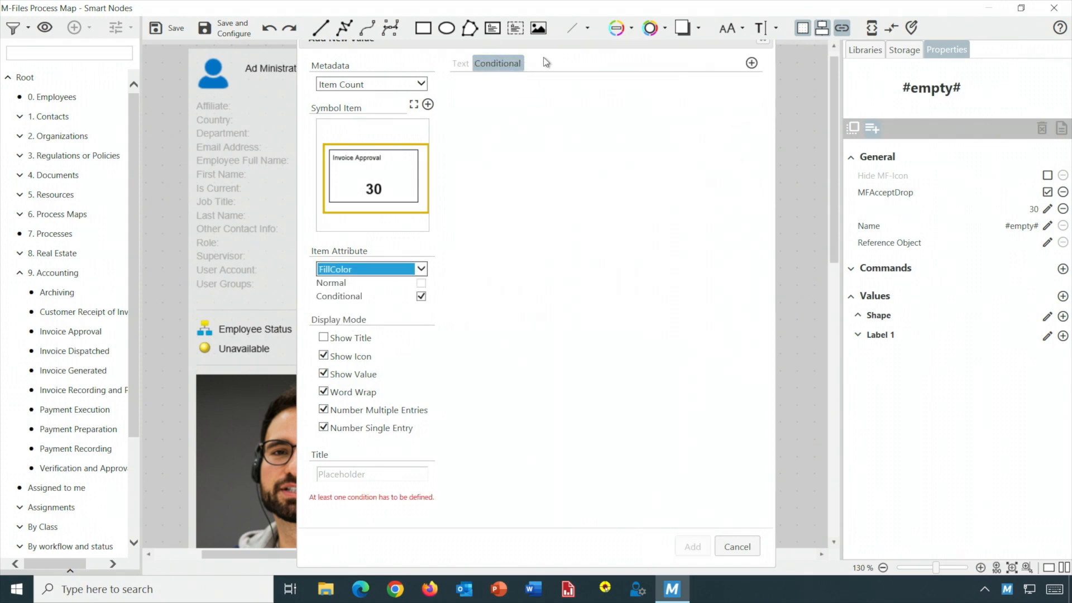
Step: Add a condition that fills the shape with light green #ccffcc when Item Count is >= 10
{"action": "left_click", "coordinate": [750, 64]}
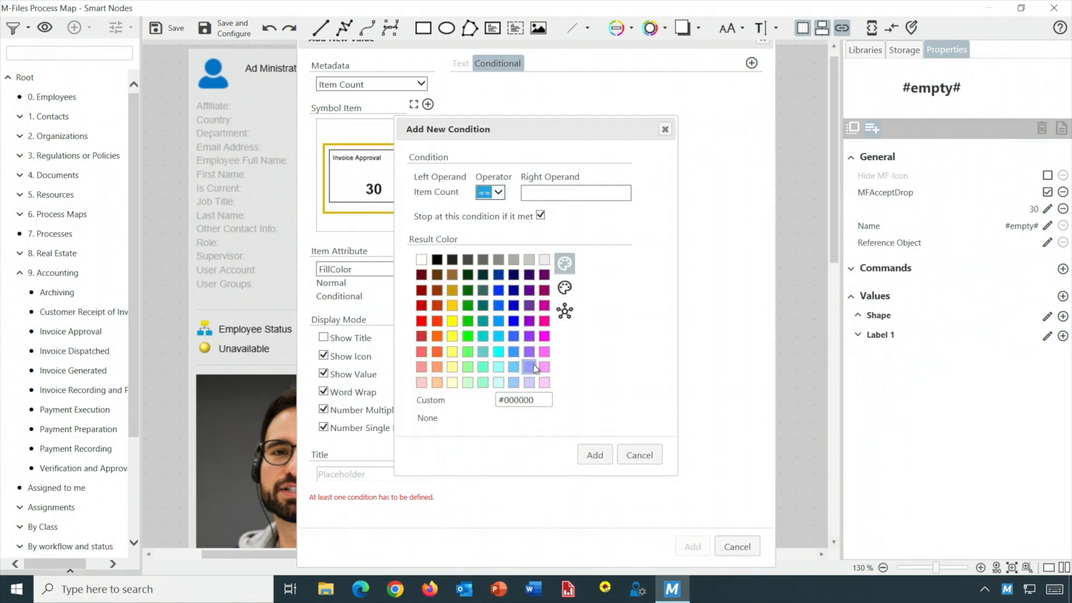
{"action": "left_click", "coordinate": [503, 196]}
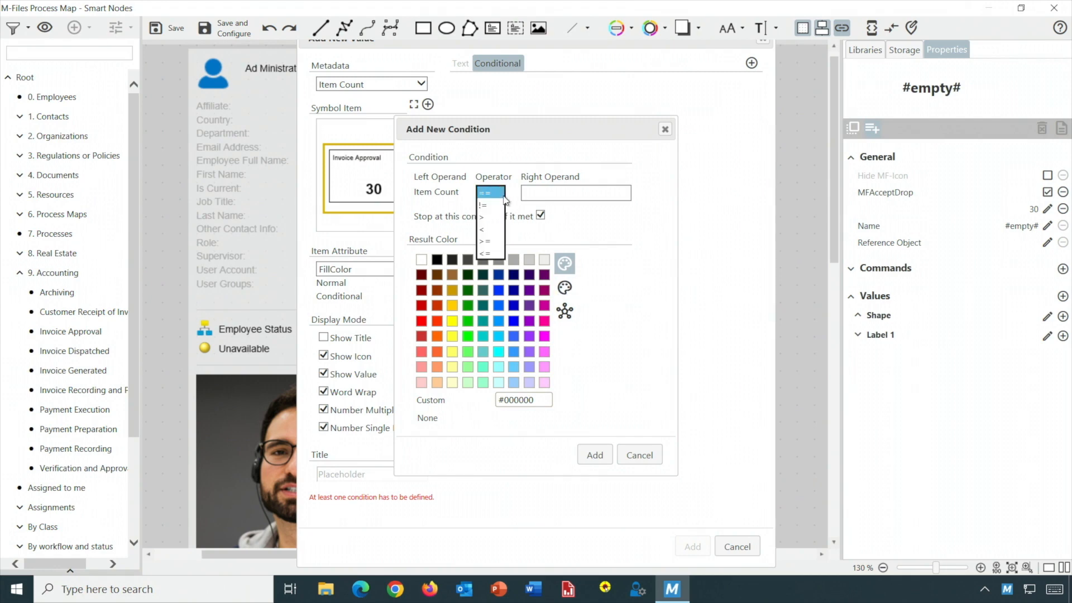
{"action": "left_click", "coordinate": [490, 247]}
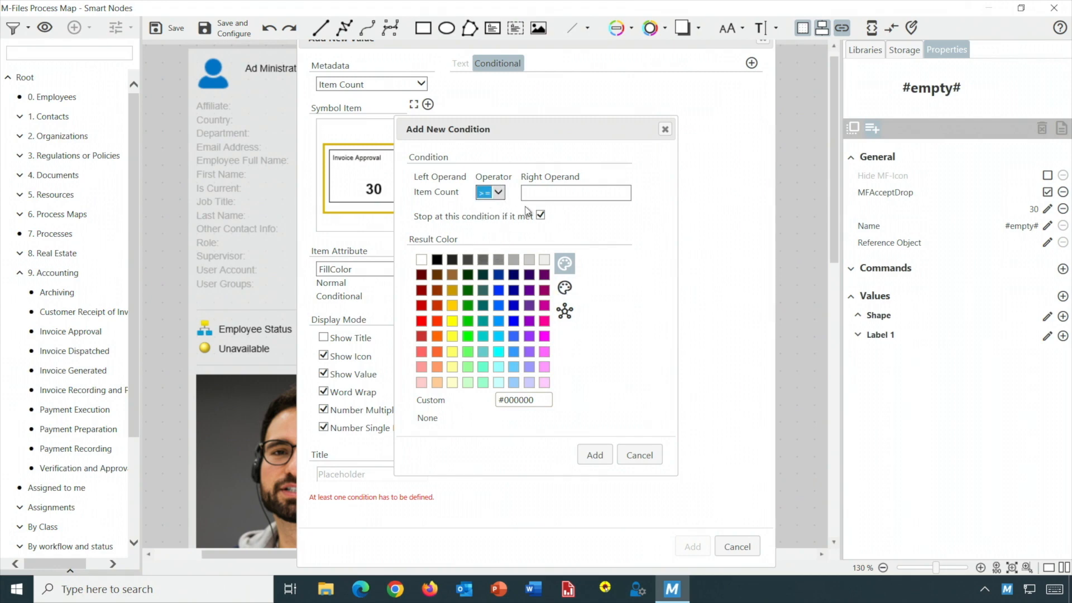
{"action": "left_click", "coordinate": [539, 196]}
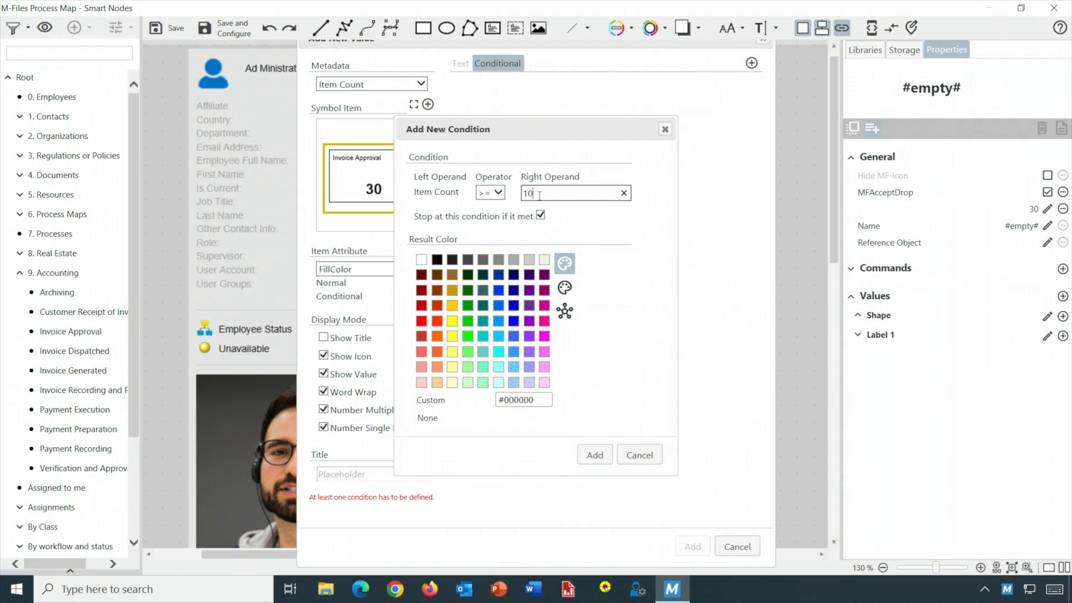
{"action": "left_click", "coordinate": [468, 385]}
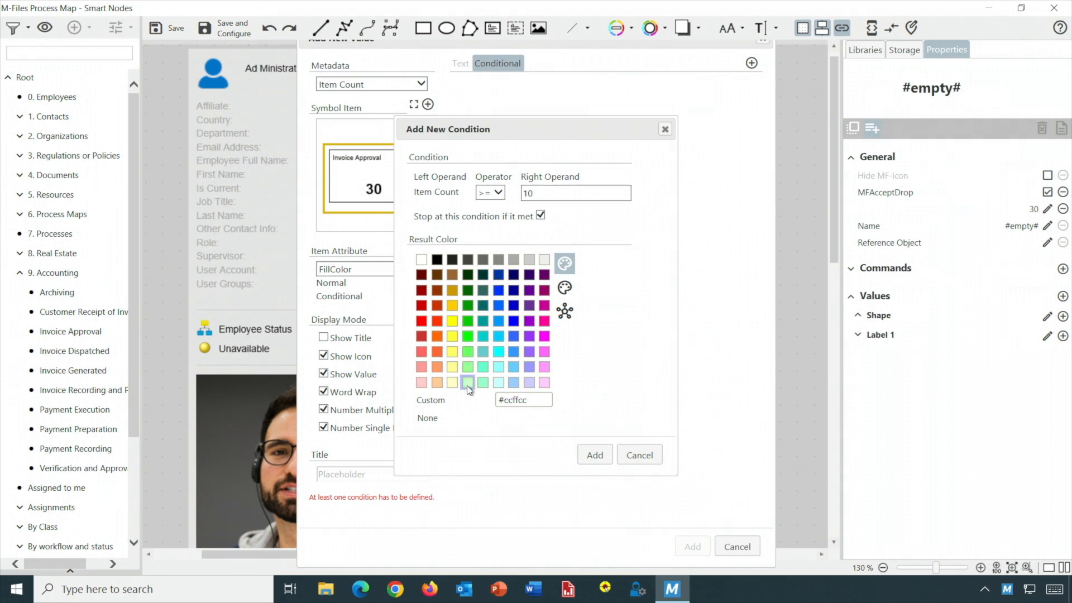
{"action": "left_click", "coordinate": [593, 455]}
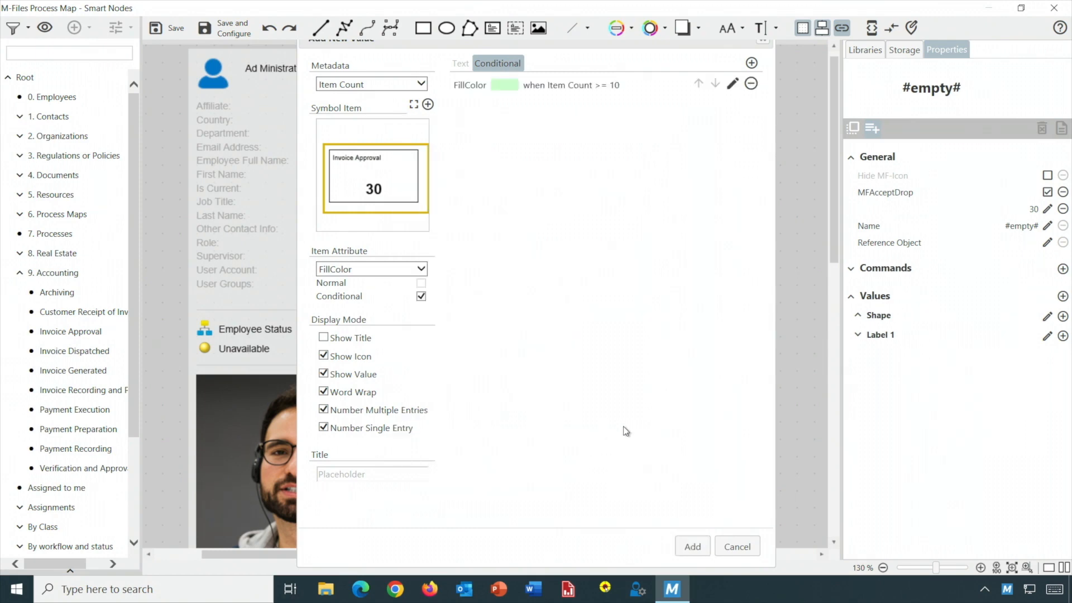
Step: Review the condition's stop-if-met option, leave it enabled, and add the FillColor value to the Invoice Approval node
{"action": "left_click", "coordinate": [732, 83]}
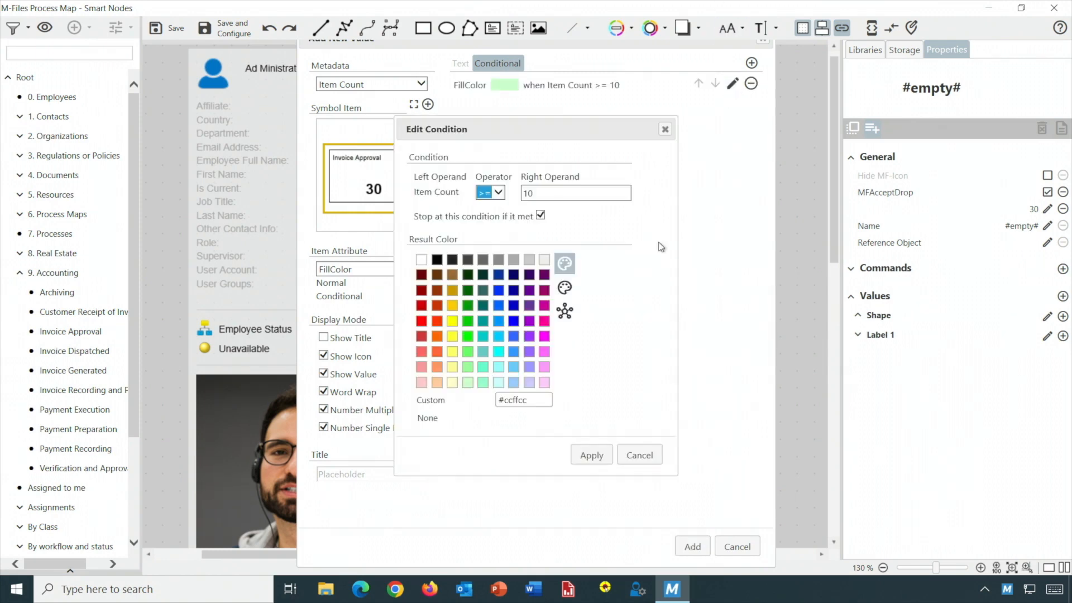
{"action": "left_click", "coordinate": [541, 216]}
{"action": "left_click", "coordinate": [540, 216]}
{"action": "left_click", "coordinate": [593, 455]}
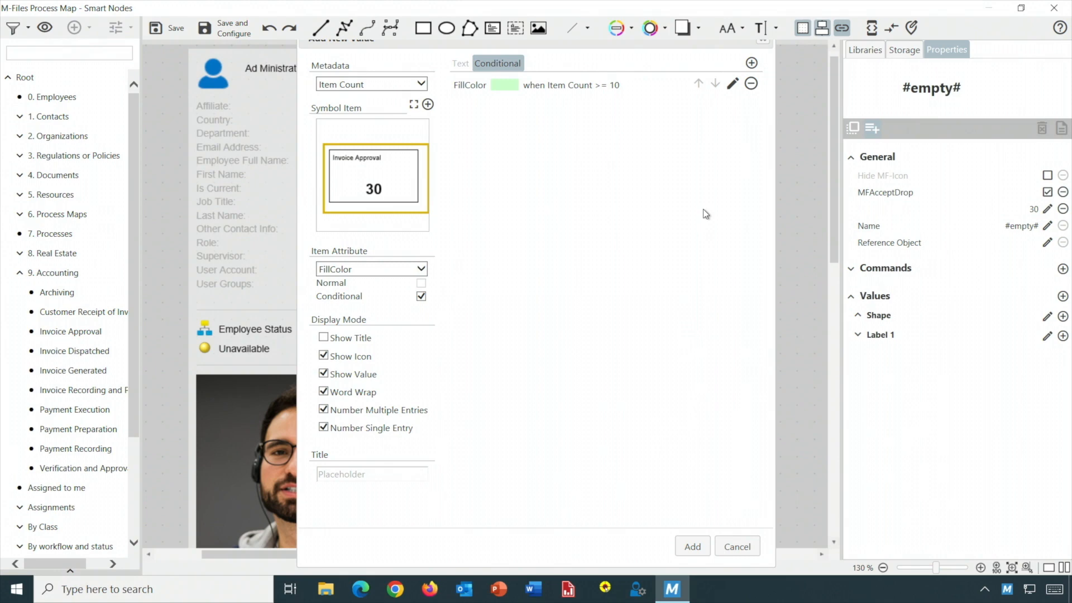
{"action": "left_click", "coordinate": [692, 550]}
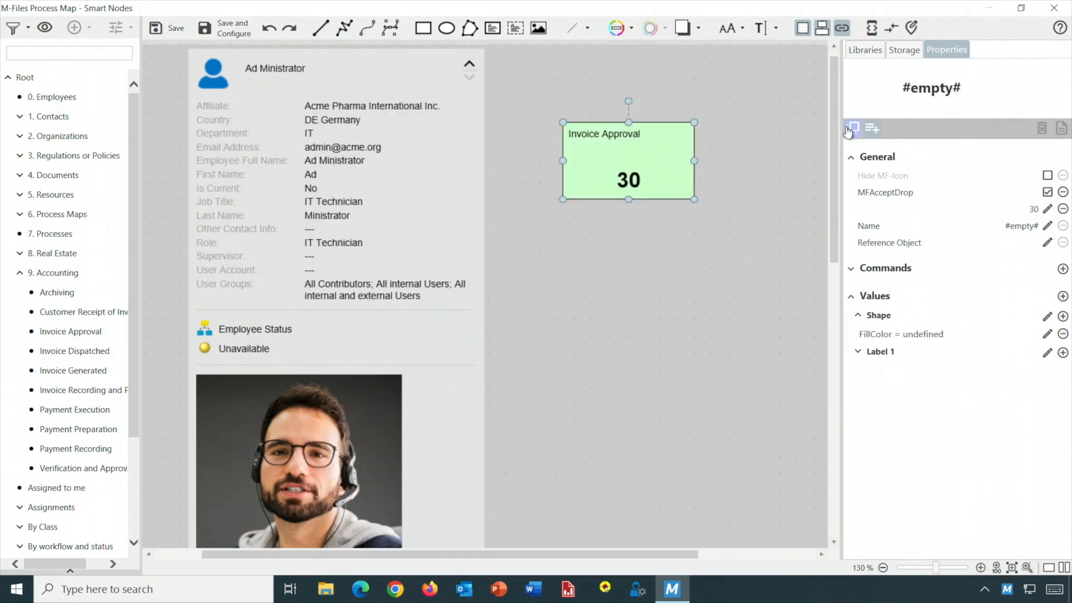
Step: Place the stored KPIs node below the Invoice Approval node and open its FillColor value for review
{"action": "left_click", "coordinate": [908, 54]}
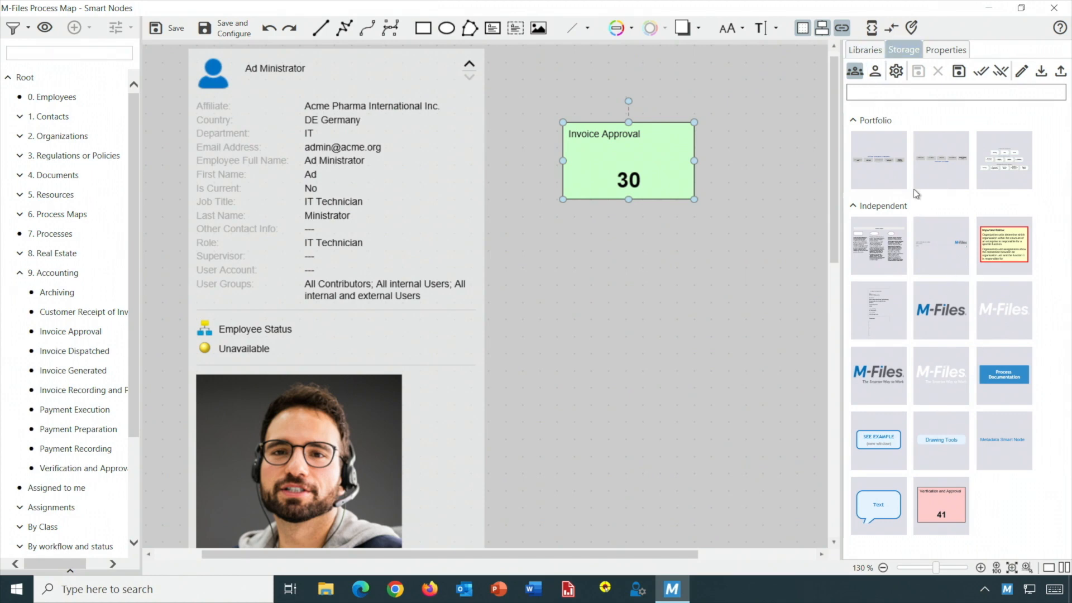
{"action": "mouse_move", "coordinate": [916, 194]}
{"action": "mouse_move", "coordinate": [950, 501]}
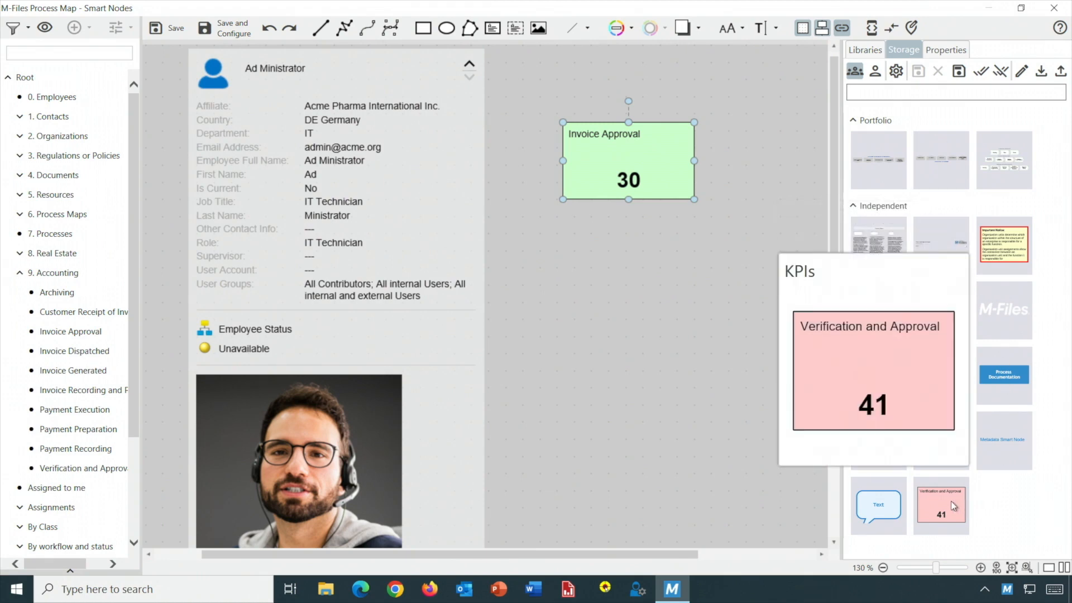
{"action": "left_click_drag", "start_coordinate": [950, 501], "coordinate": [598, 344]}
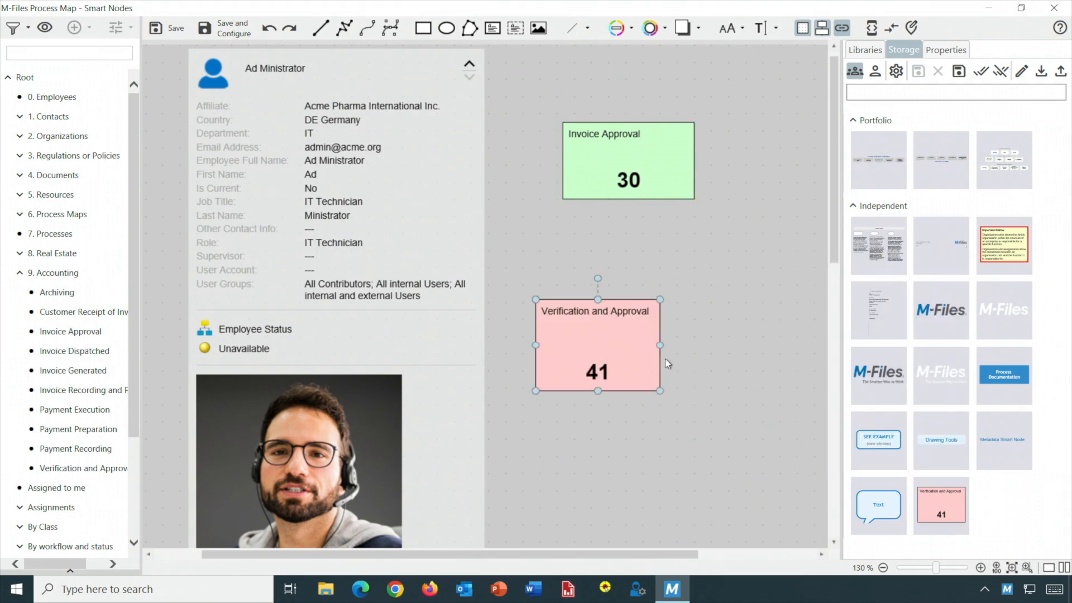
{"action": "left_click", "coordinate": [944, 49]}
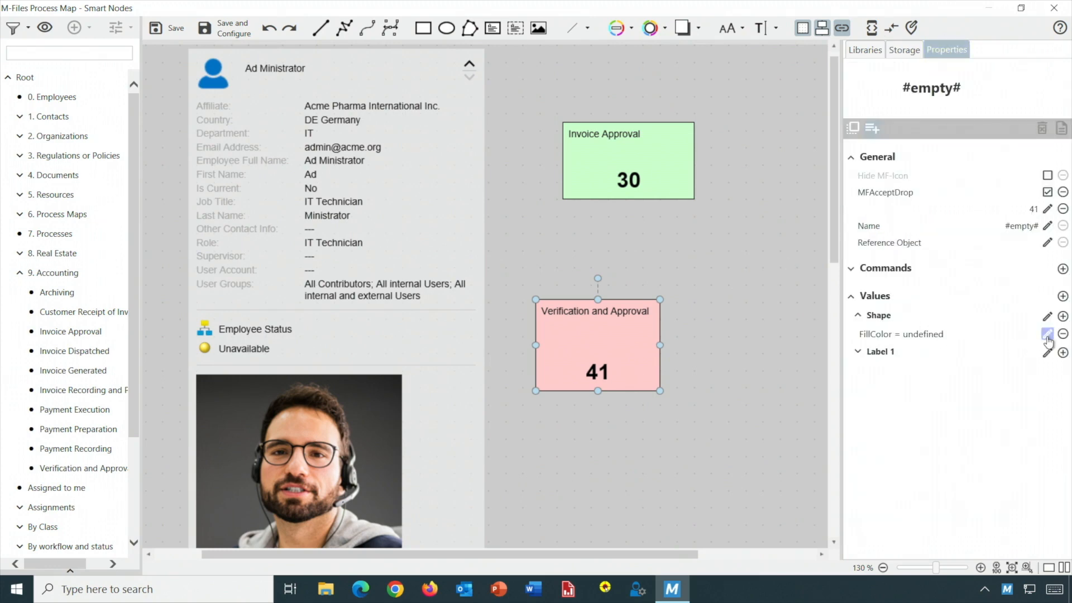
{"action": "left_click", "coordinate": [1047, 335]}
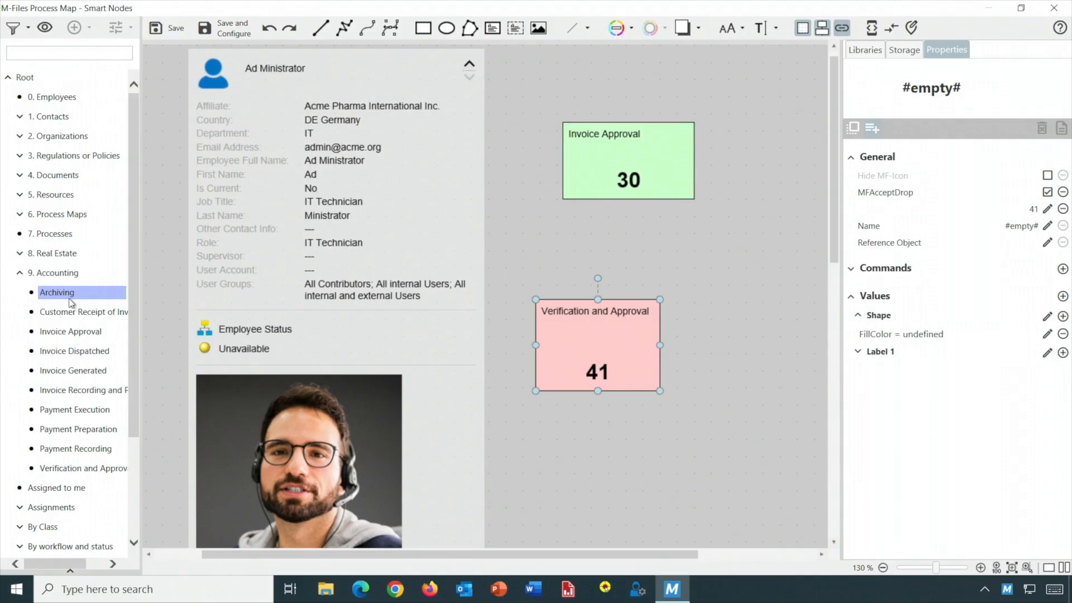
Step: Assign the Archiving, Invoice Recording and Processing, and Verification and Approval views in turn to the KPI node
{"action": "left_click_drag", "start_coordinate": [55, 292], "coordinate": [586, 334]}
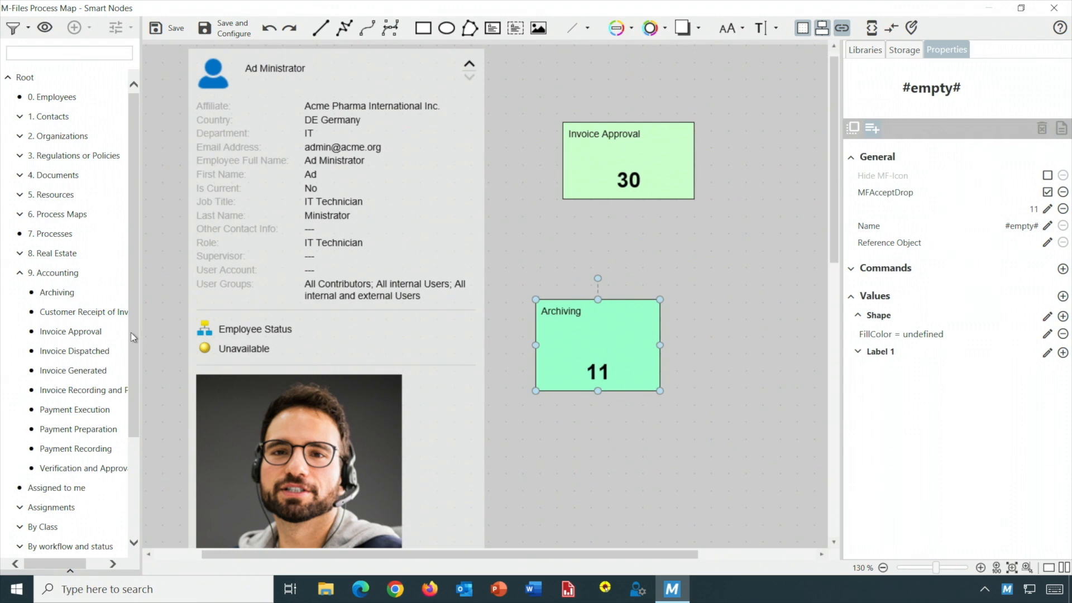
{"action": "left_click_drag", "start_coordinate": [131, 333], "coordinate": [131, 354]}
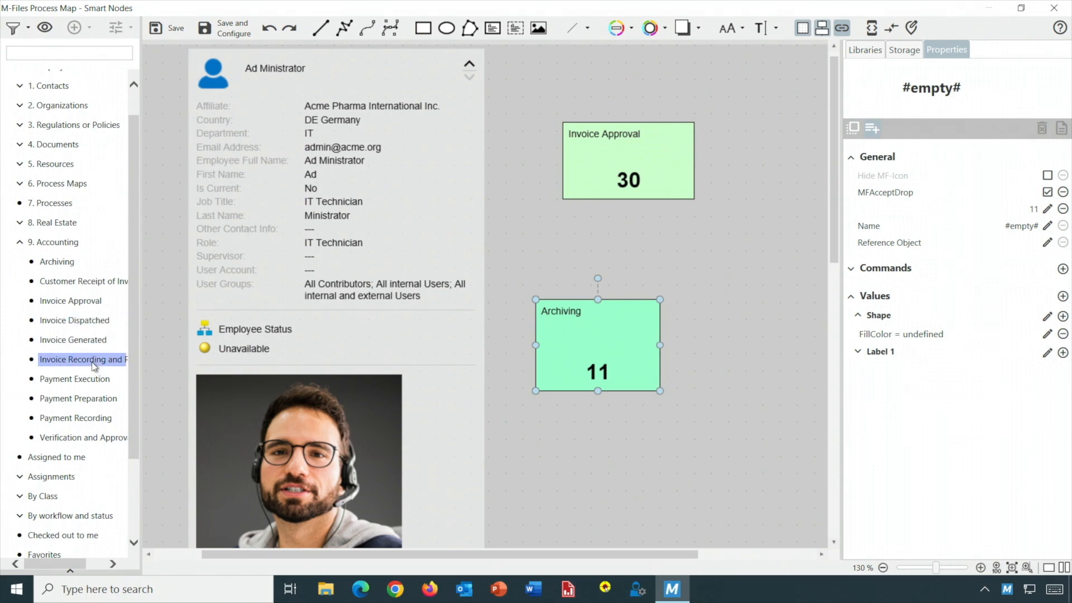
{"action": "left_click_drag", "start_coordinate": [93, 366], "coordinate": [624, 329]}
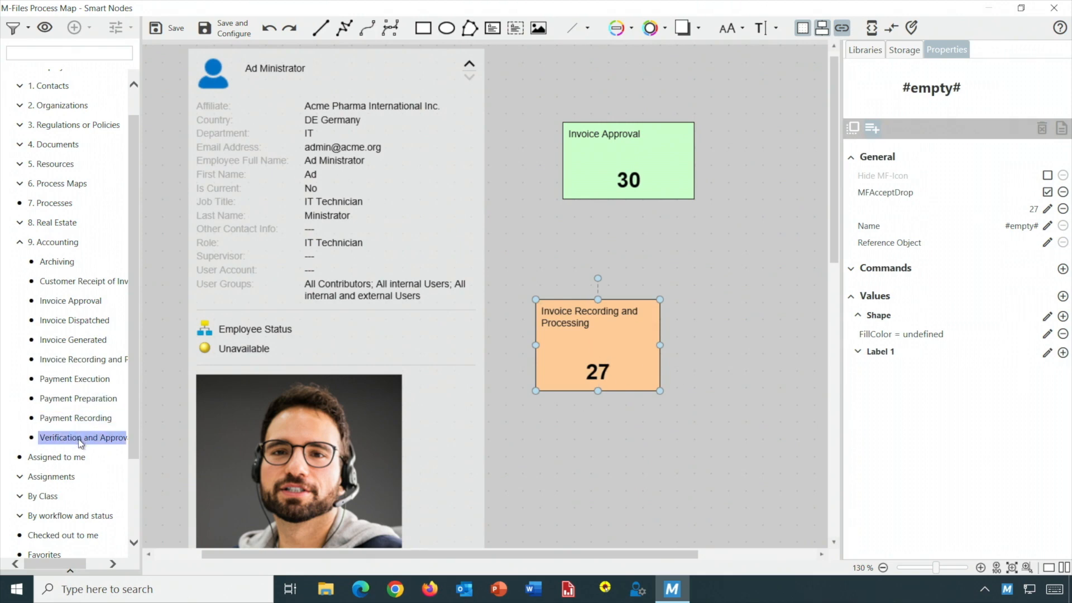
{"action": "left_click_drag", "start_coordinate": [207, 457], "coordinate": [587, 332]}
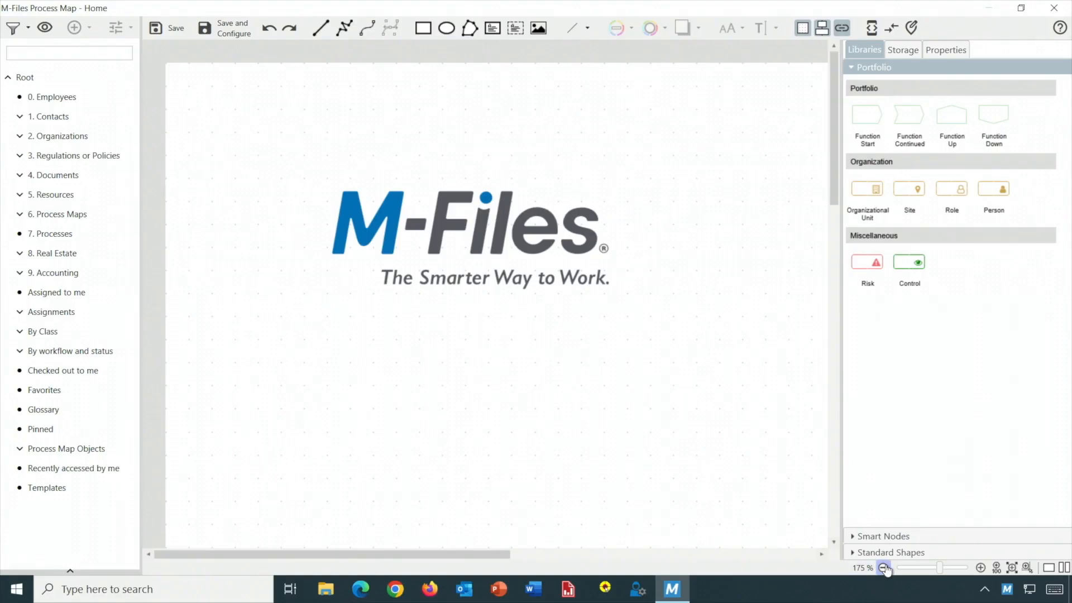
Step: Look over the Home map's main topic boxes and its foundational building blocks
{"action": "left_click", "coordinate": [883, 568]}
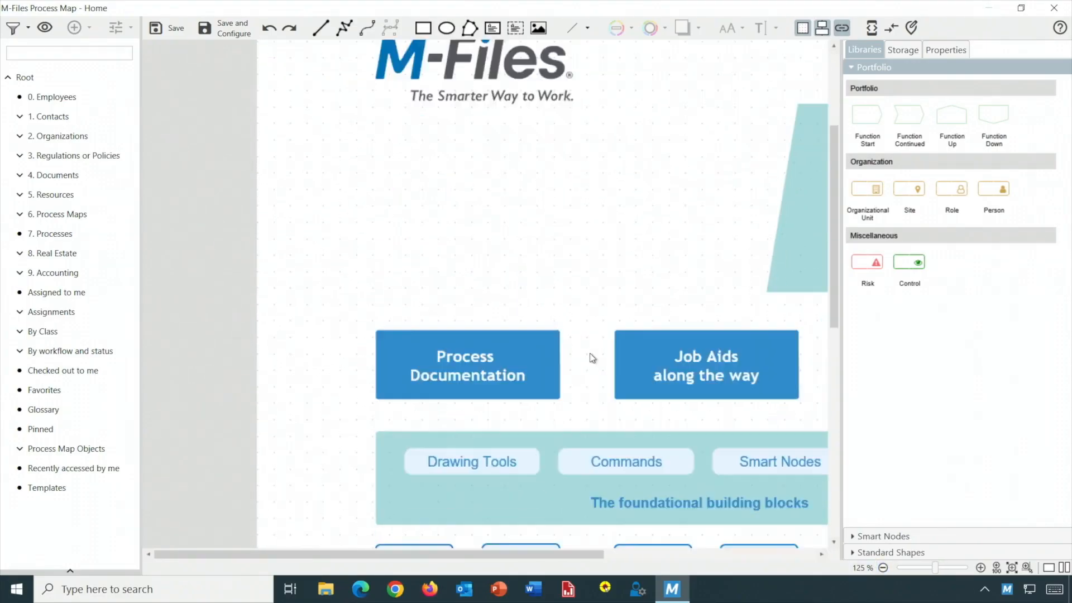
{"action": "scroll", "coordinate": [590, 354], "scroll_direction": "down", "scroll_amount": 2}
{"action": "scroll", "coordinate": [590, 354], "scroll_direction": "right", "scroll_amount": 10}
{"action": "scroll", "coordinate": [590, 353], "scroll_direction": "left", "scroll_amount": 2}
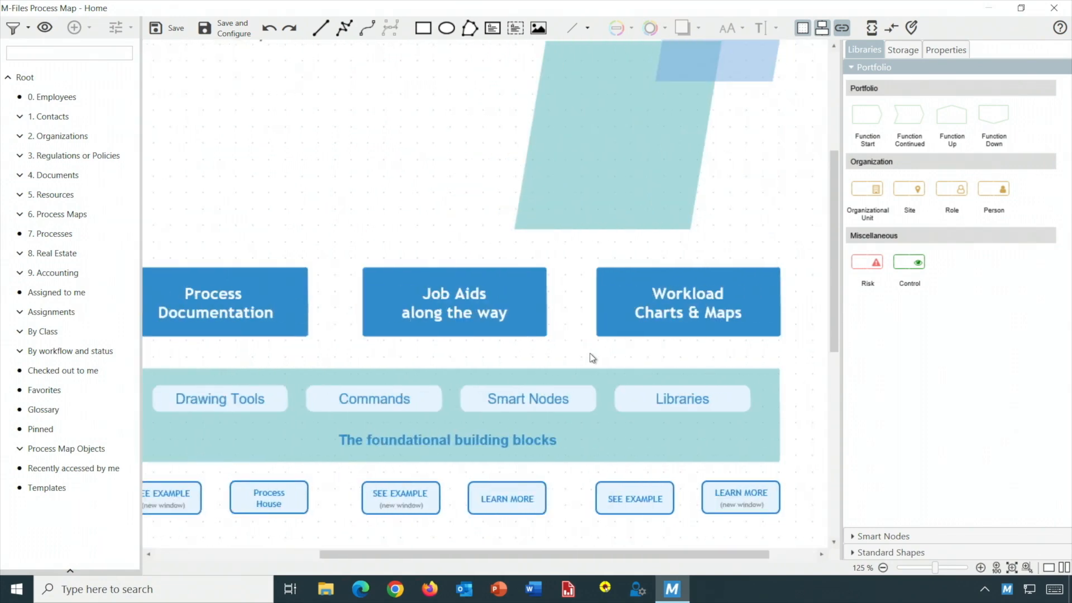
{"action": "scroll", "coordinate": [593, 358], "scroll_direction": "left", "scroll_amount": 2}
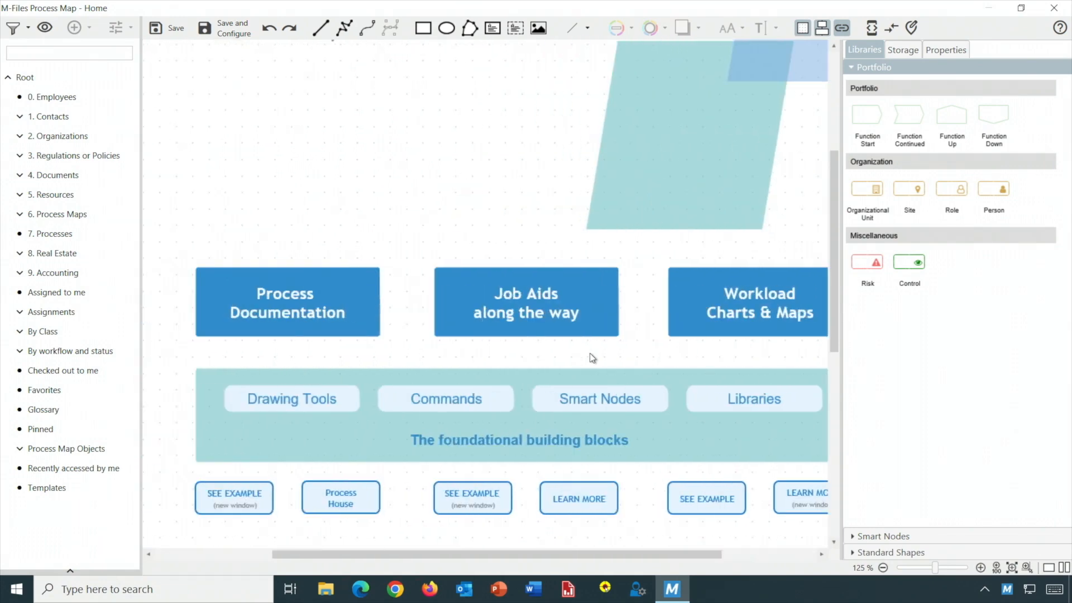
Step: Compare the on-click navigation commands of the Process Documentation and Job Aids along the way boxes
{"action": "left_click", "coordinate": [297, 302]}
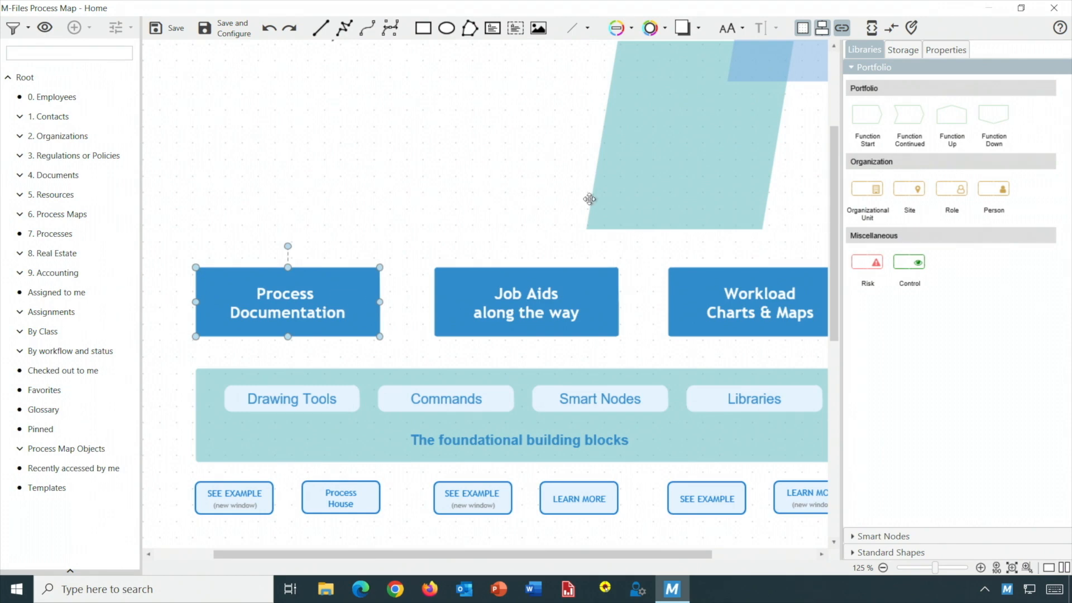
{"action": "left_click", "coordinate": [950, 49]}
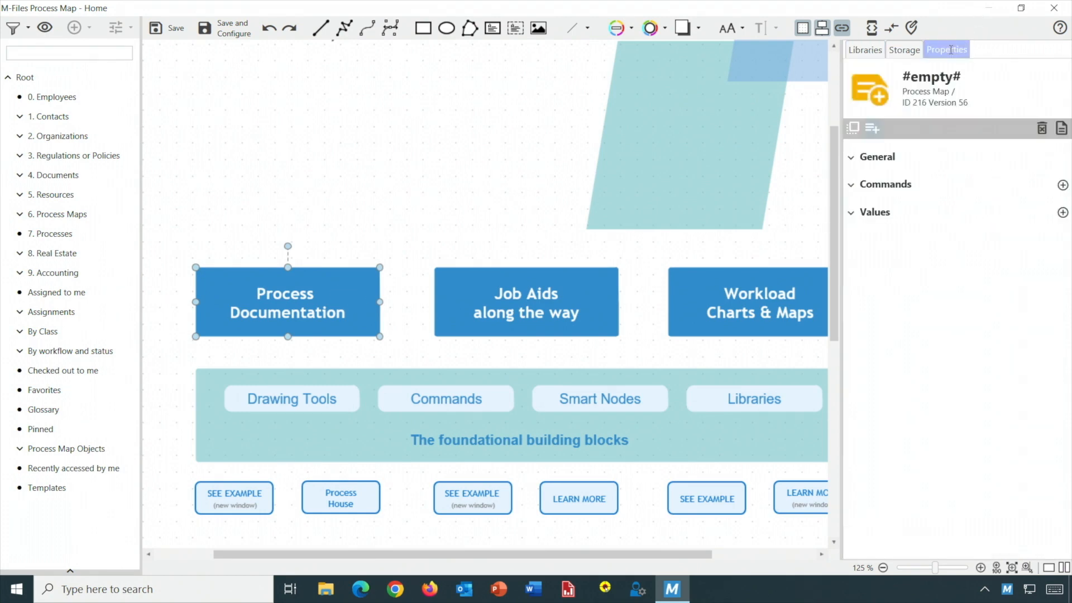
{"action": "left_click", "coordinate": [850, 184]}
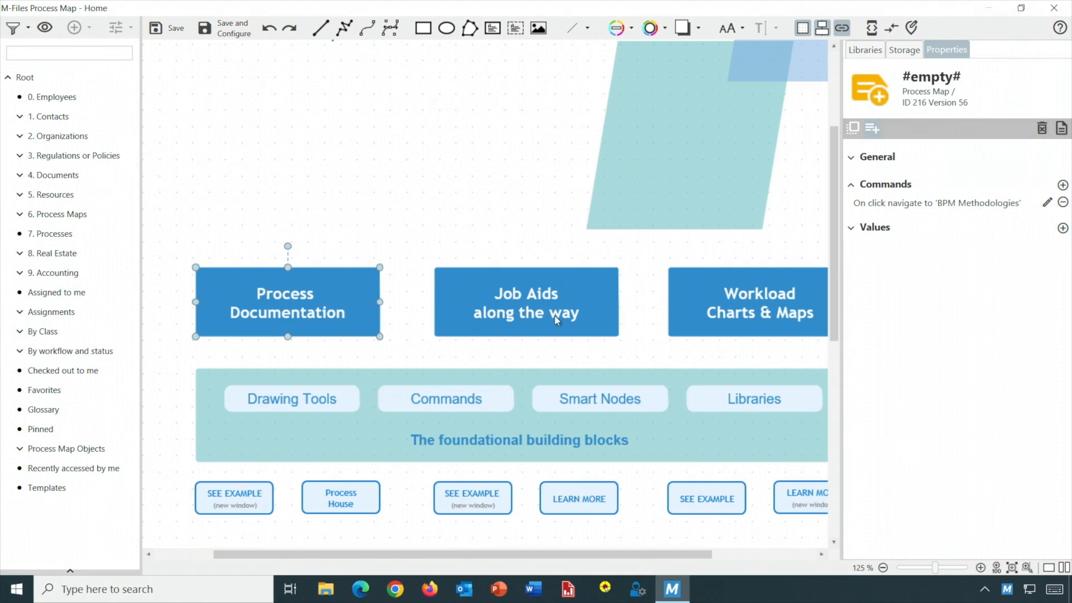
{"action": "left_click", "coordinate": [593, 301]}
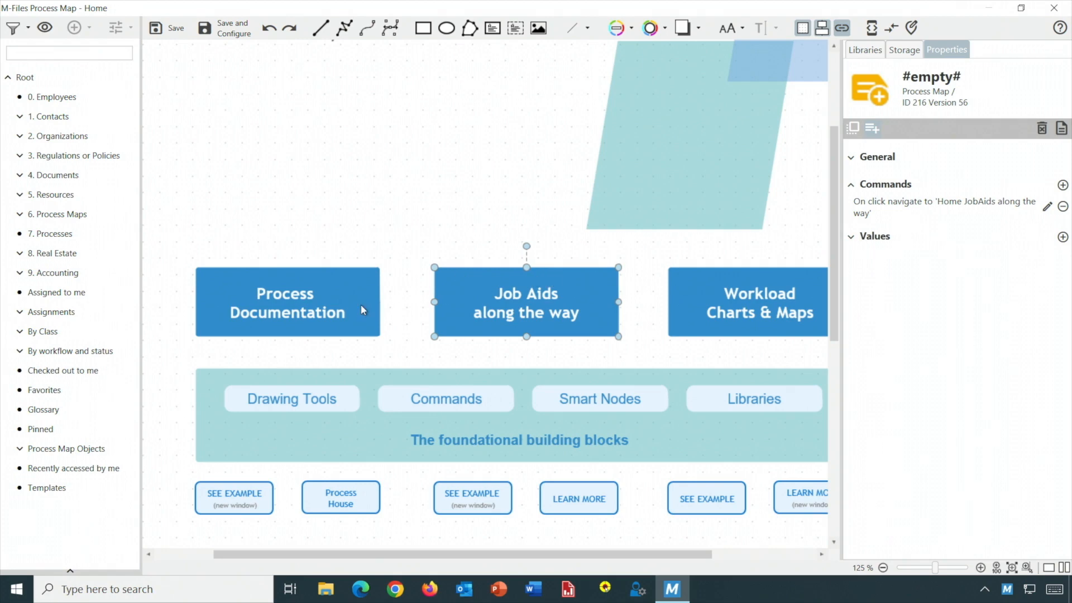
{"action": "left_click", "coordinate": [326, 303]}
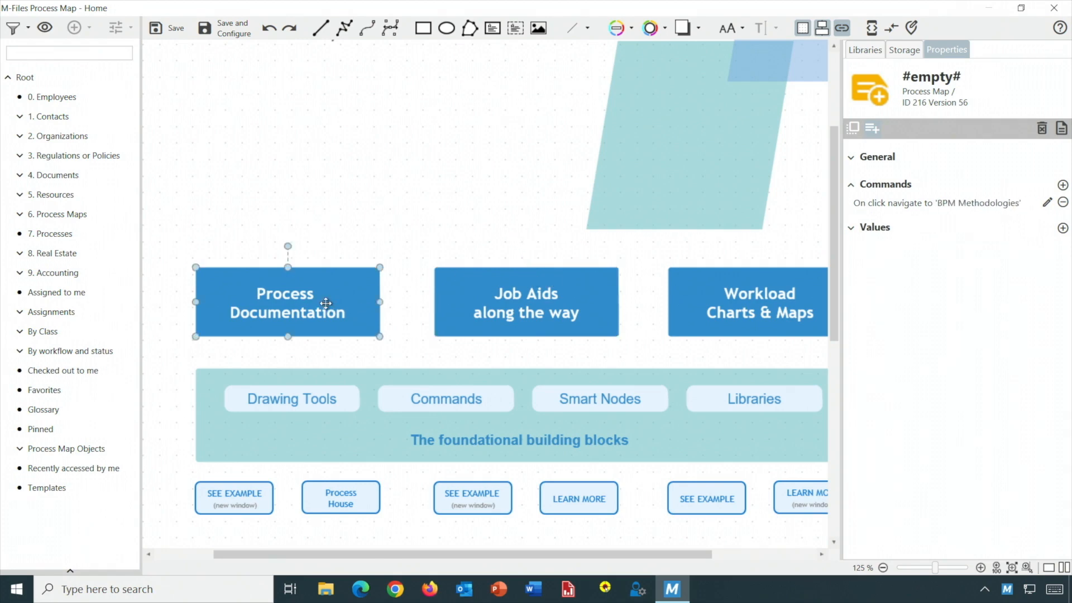
{"action": "left_click", "coordinate": [510, 300]}
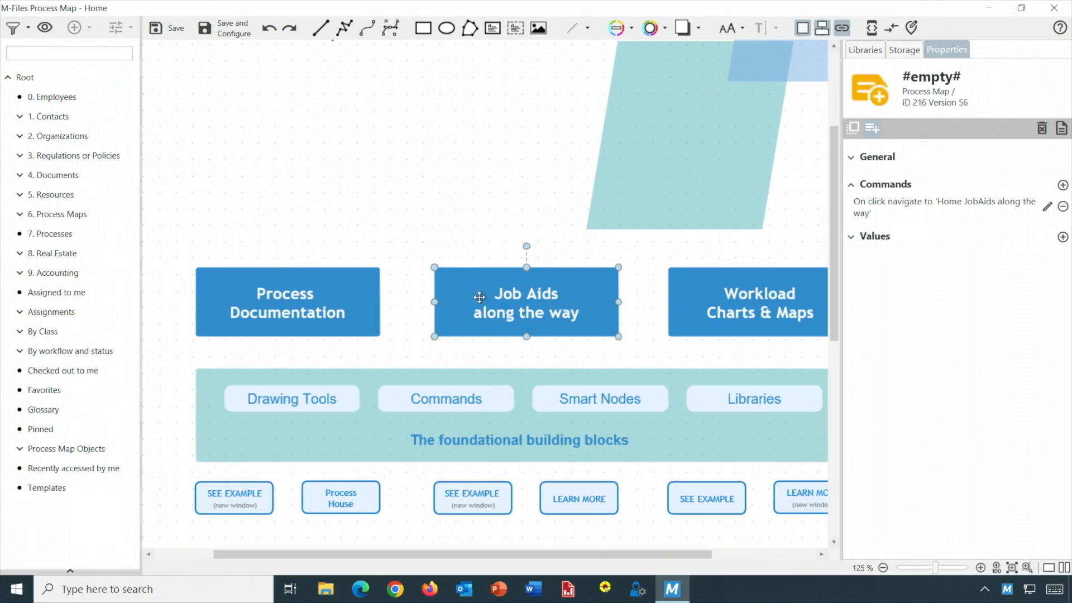
{"action": "left_click", "coordinate": [358, 297]}
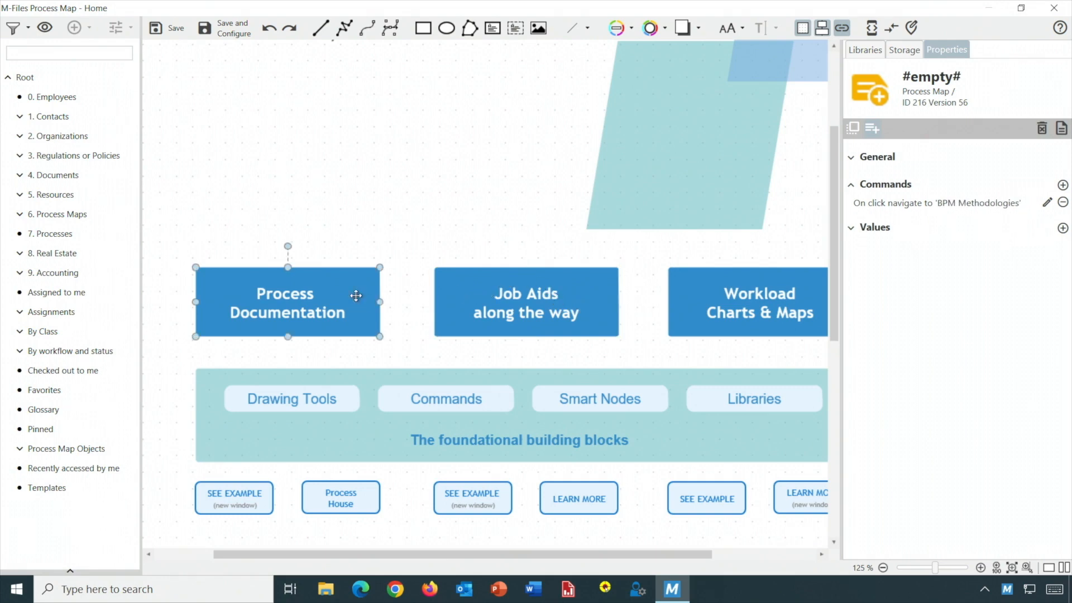
Step: Recolor all the text inside the Job Aids along the way box to green
{"action": "left_click", "coordinate": [525, 304]}
{"action": "double_click", "coordinate": [525, 302]}
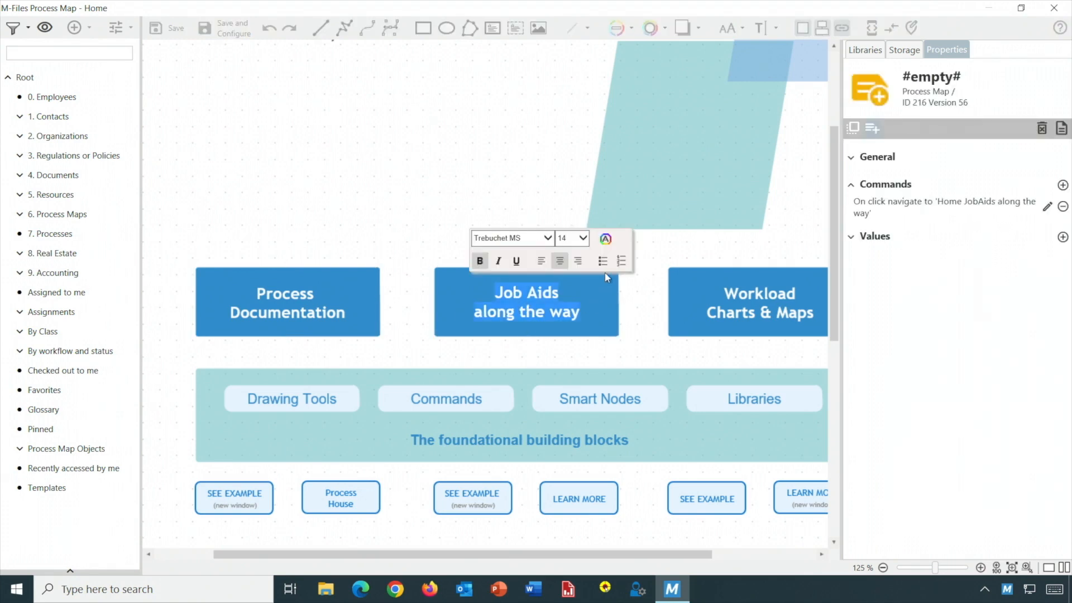
{"action": "left_click", "coordinate": [578, 350]}
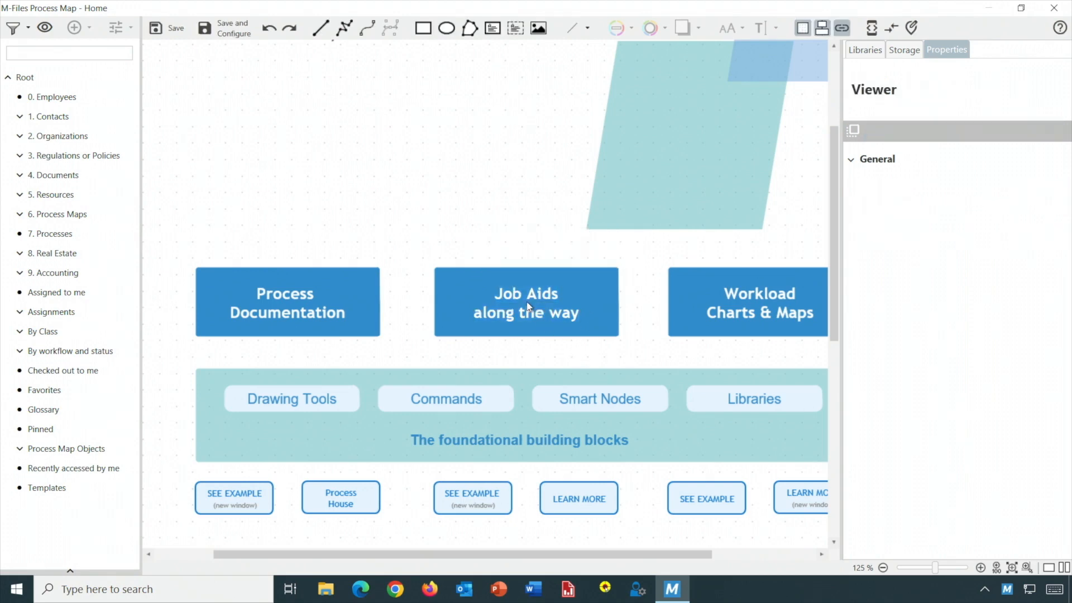
{"action": "left_click", "coordinate": [565, 302]}
{"action": "left_click", "coordinate": [566, 302]}
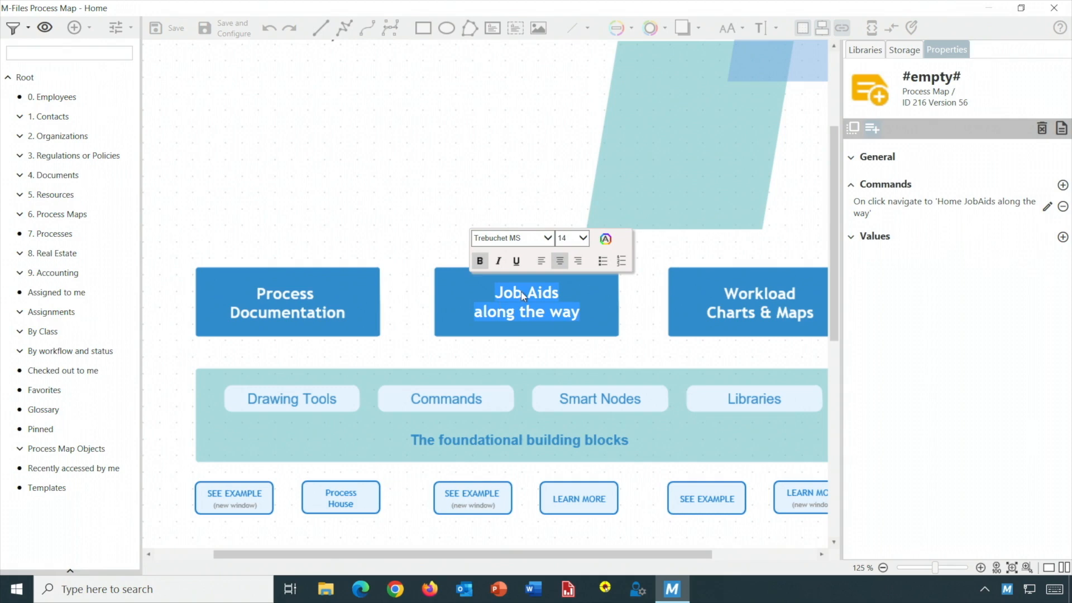
{"action": "left_click", "coordinate": [605, 240]}
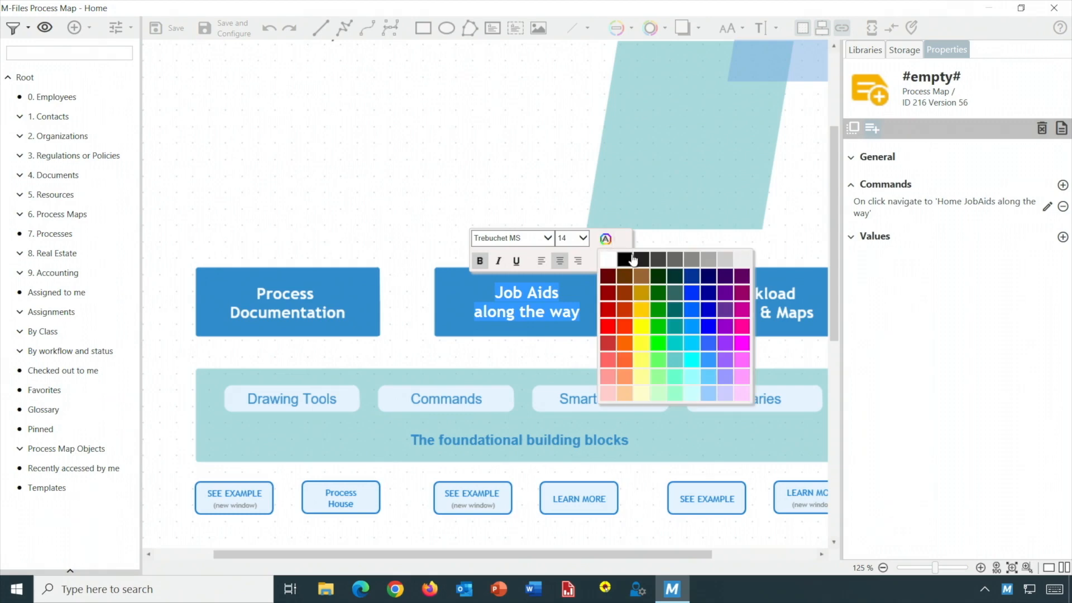
{"action": "left_click", "coordinate": [662, 329]}
{"action": "left_click", "coordinate": [627, 327]}
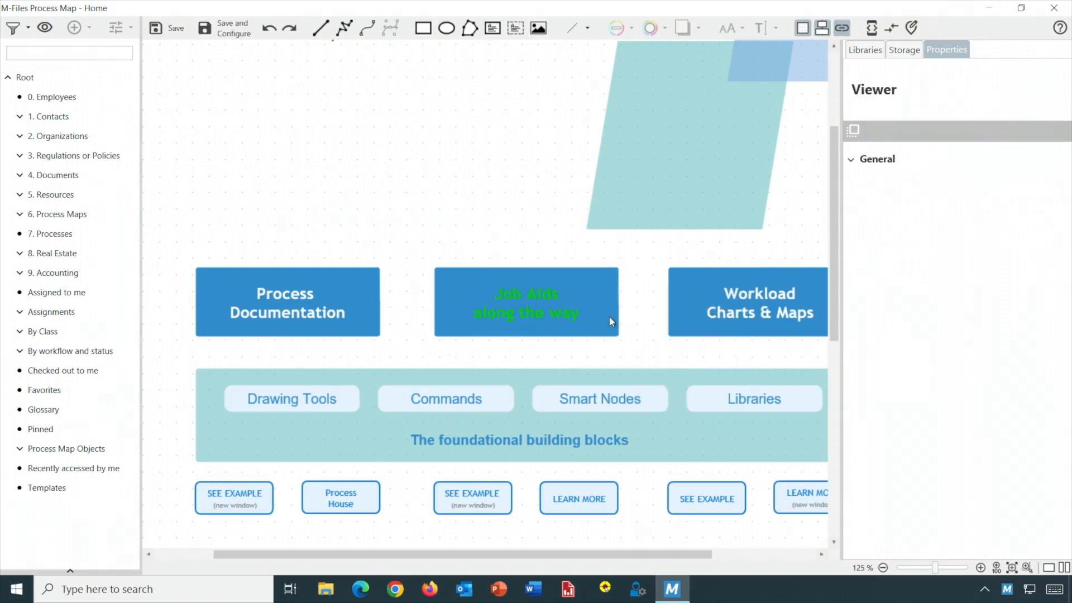
Step: Clear the custom text color from the Job Aids along the way box
{"action": "left_click", "coordinate": [601, 302]}
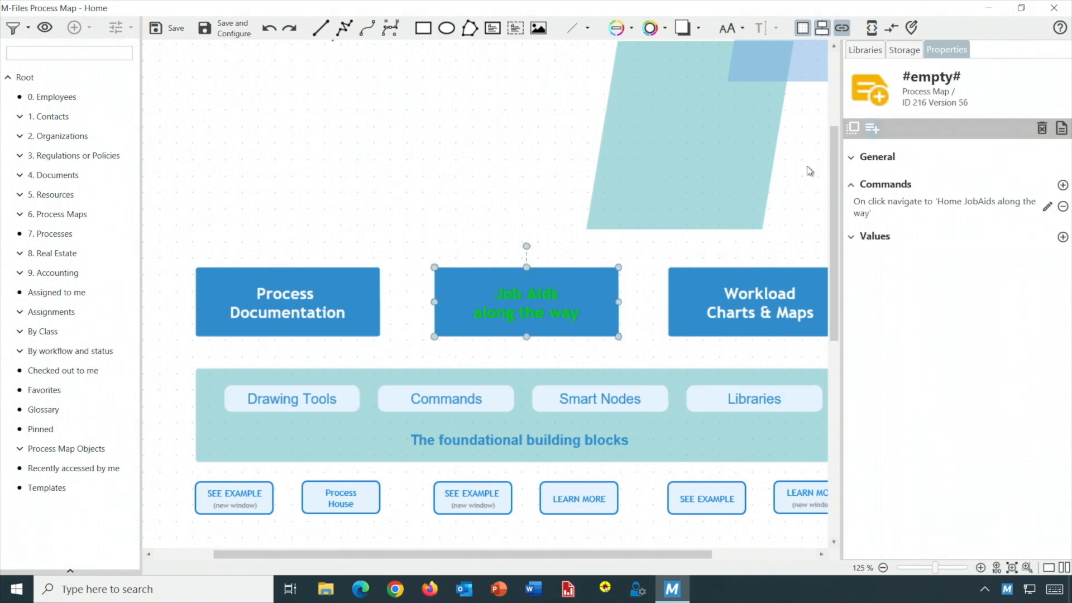
{"action": "left_click", "coordinate": [874, 32]}
{"action": "left_click", "coordinate": [643, 252]}
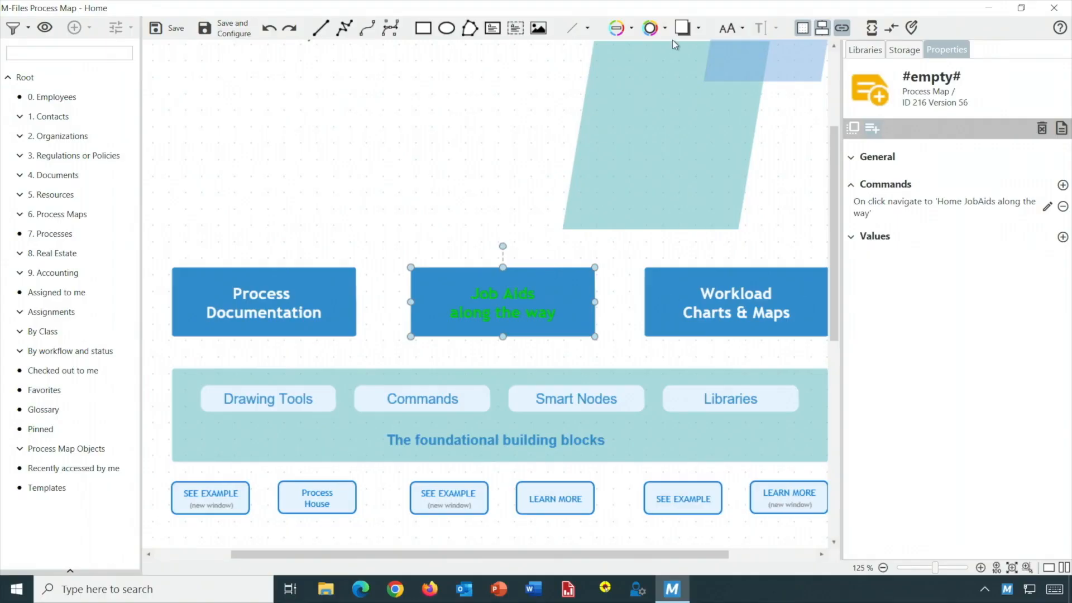
{"action": "left_click", "coordinate": [743, 29]}
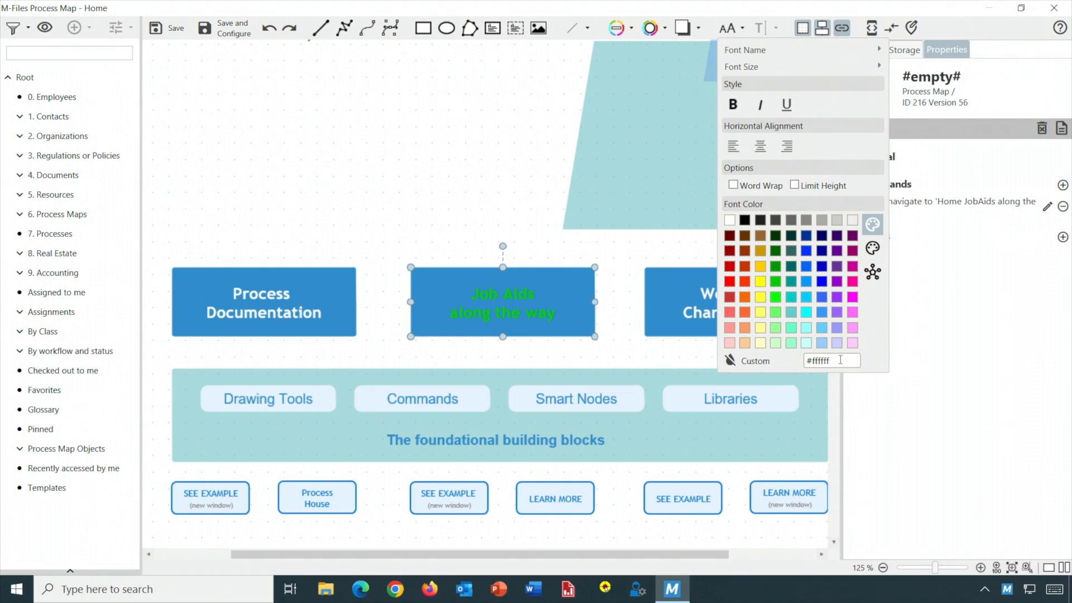
{"action": "left_click_drag", "start_coordinate": [821, 358], "coordinate": [744, 361]}
{"action": "left_click", "coordinate": [779, 355]}
{"action": "left_click", "coordinate": [735, 363]}
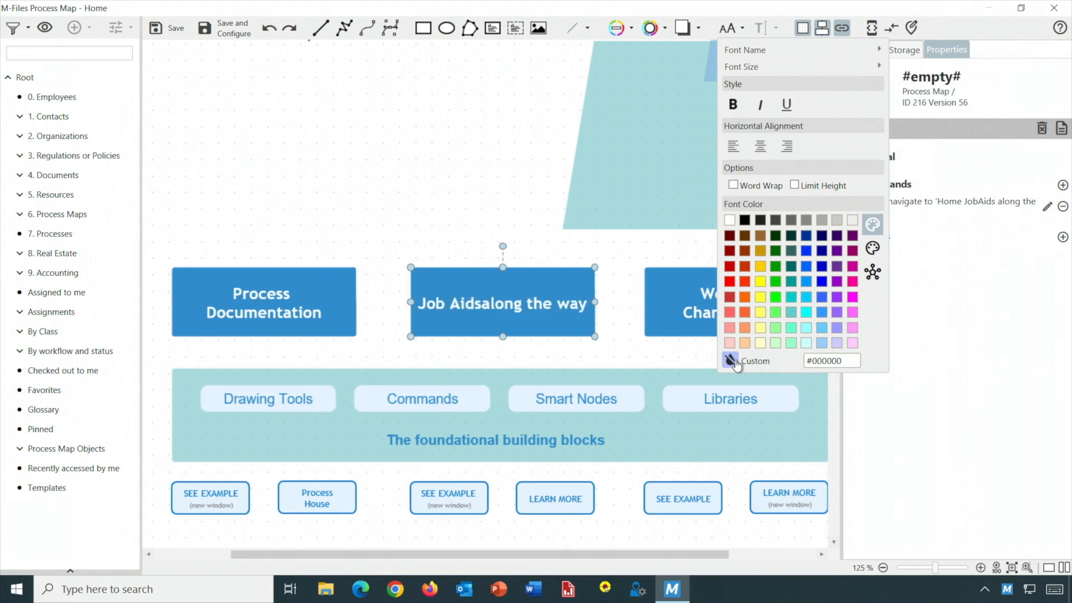
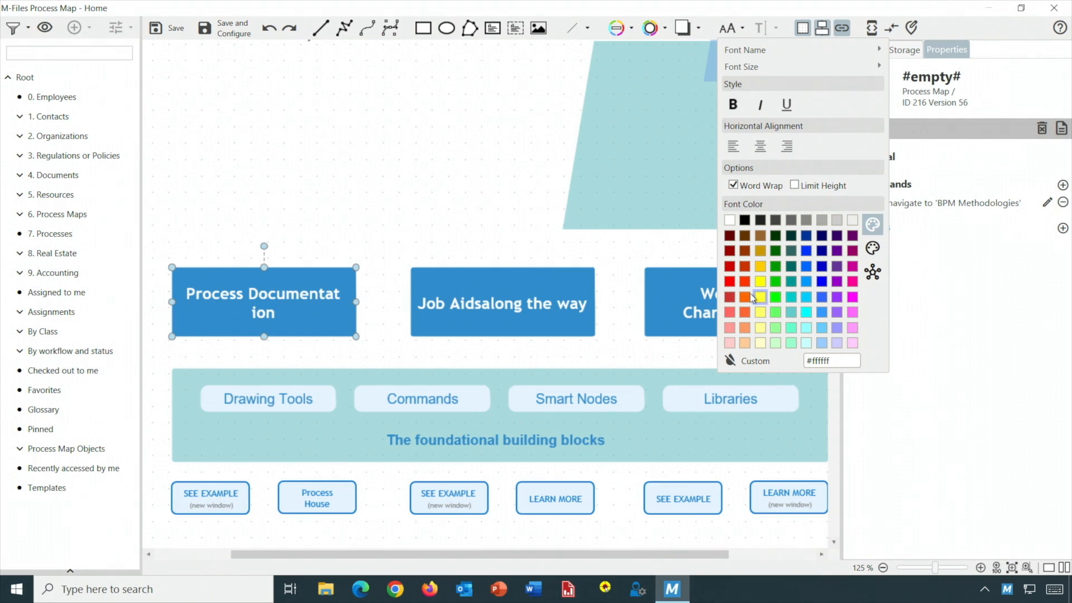
Step: Underline only the word Process in the Process Documentation box's text
{"action": "left_click", "coordinate": [431, 176]}
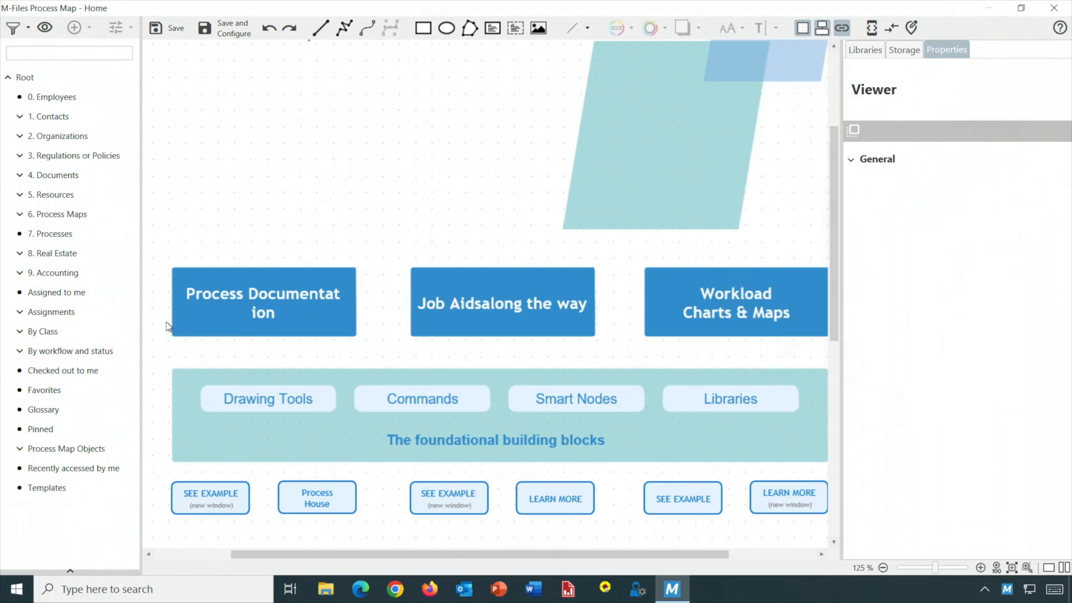
{"action": "left_click", "coordinate": [217, 300]}
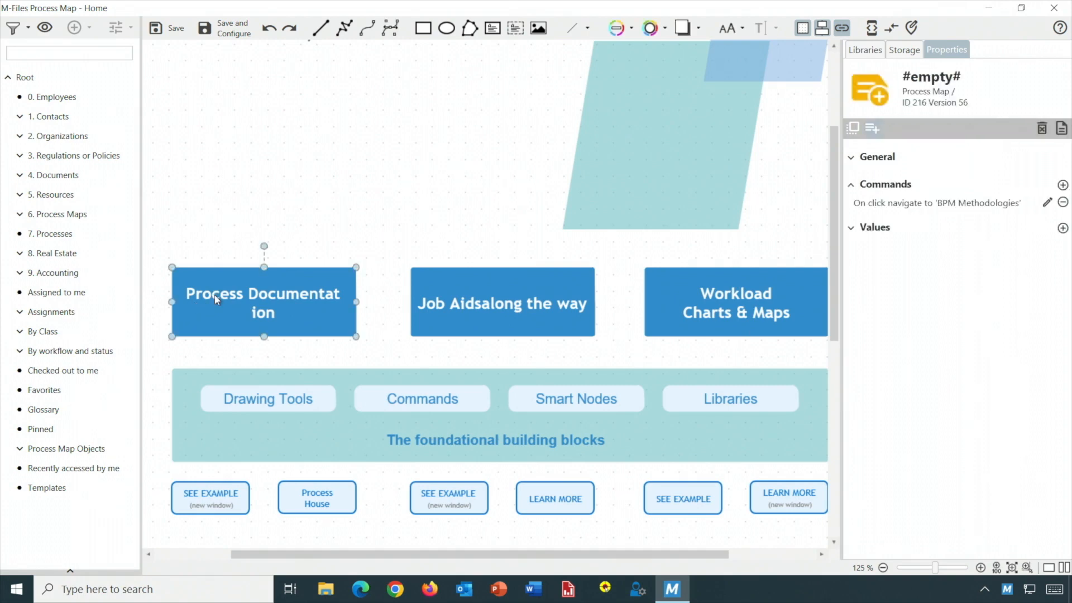
{"action": "double_click", "coordinate": [218, 300]}
{"action": "left_click", "coordinate": [246, 295]}
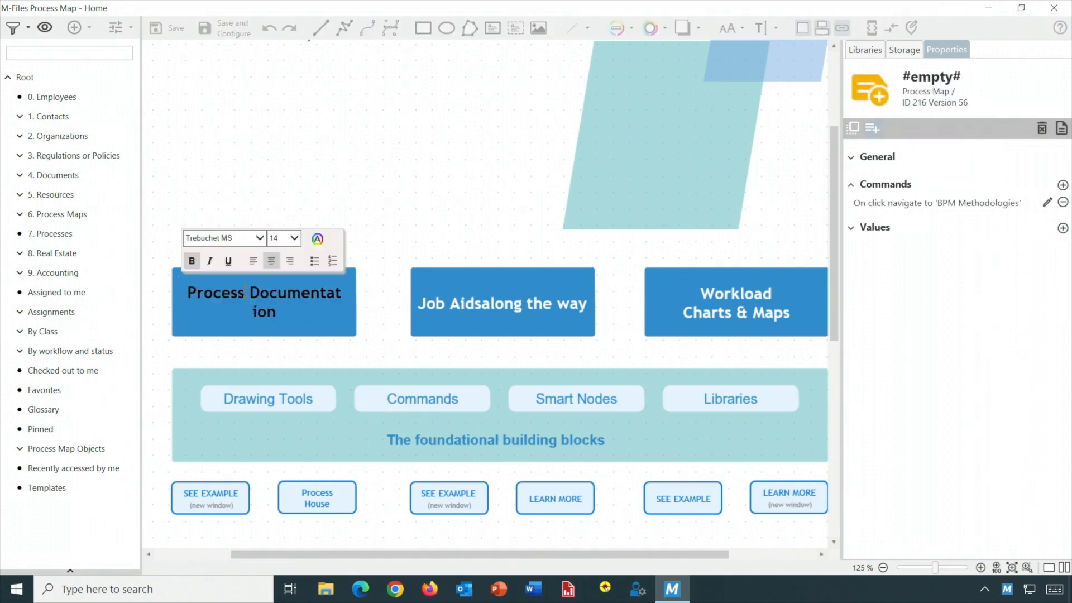
{"action": "left_click_drag", "start_coordinate": [245, 295], "coordinate": [186, 293]}
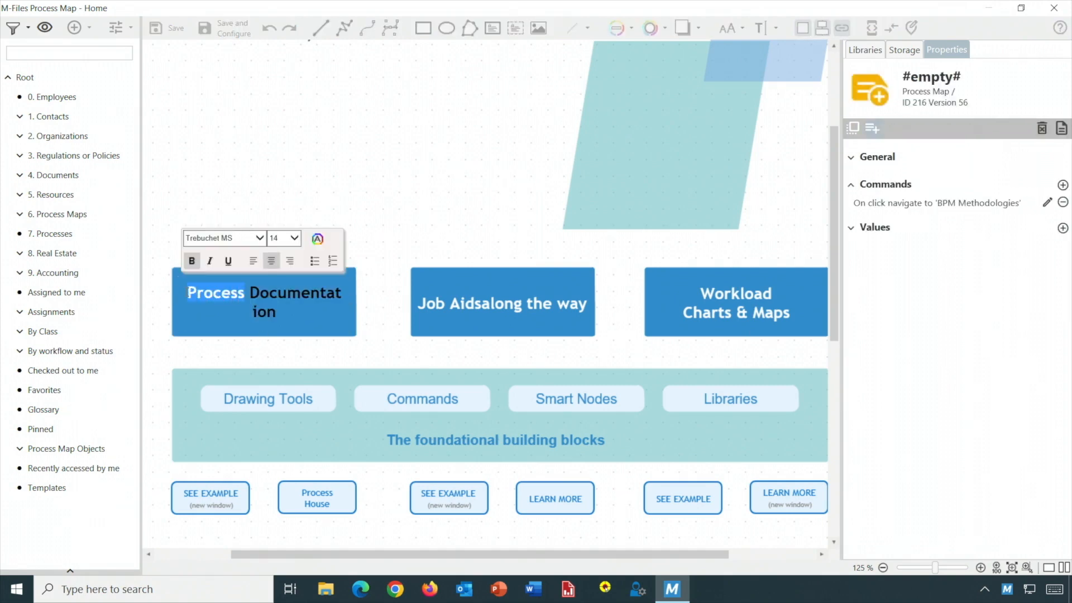
{"action": "left_click", "coordinate": [228, 261]}
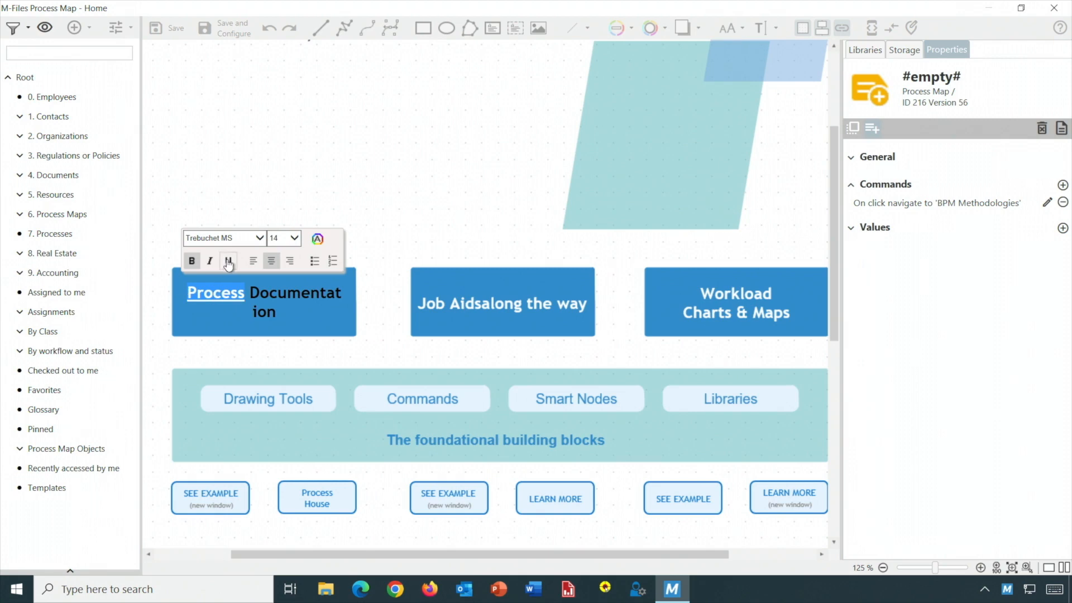
{"action": "left_click", "coordinate": [396, 225]}
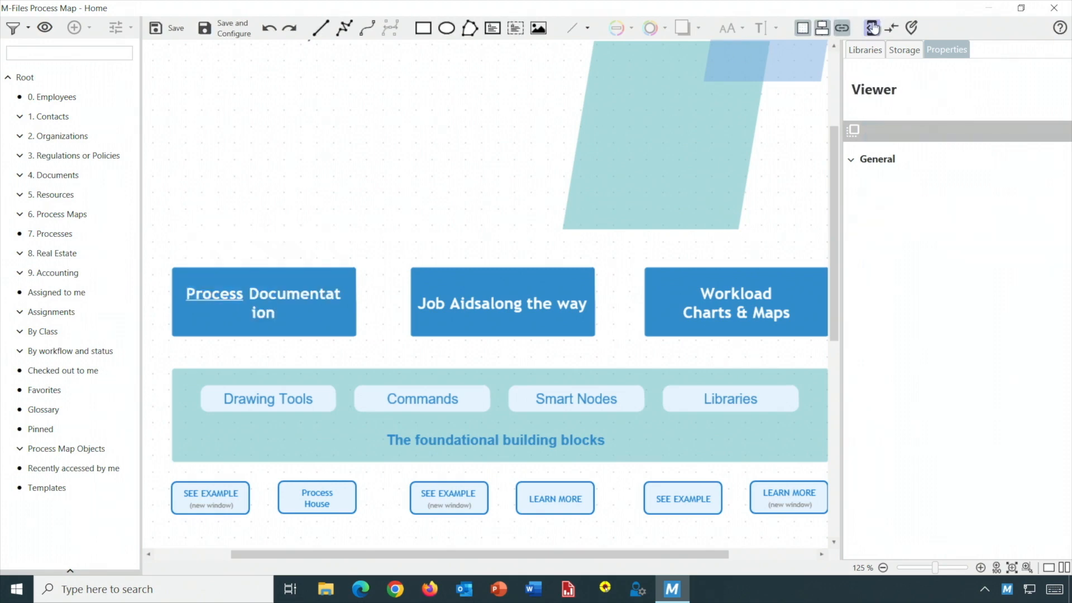
Step: Try to recolor the Process Documentation text through the whole box, using font color #ffff33 and then #ff0000
{"action": "left_click", "coordinate": [872, 28]}
{"action": "left_click", "coordinate": [319, 321]}
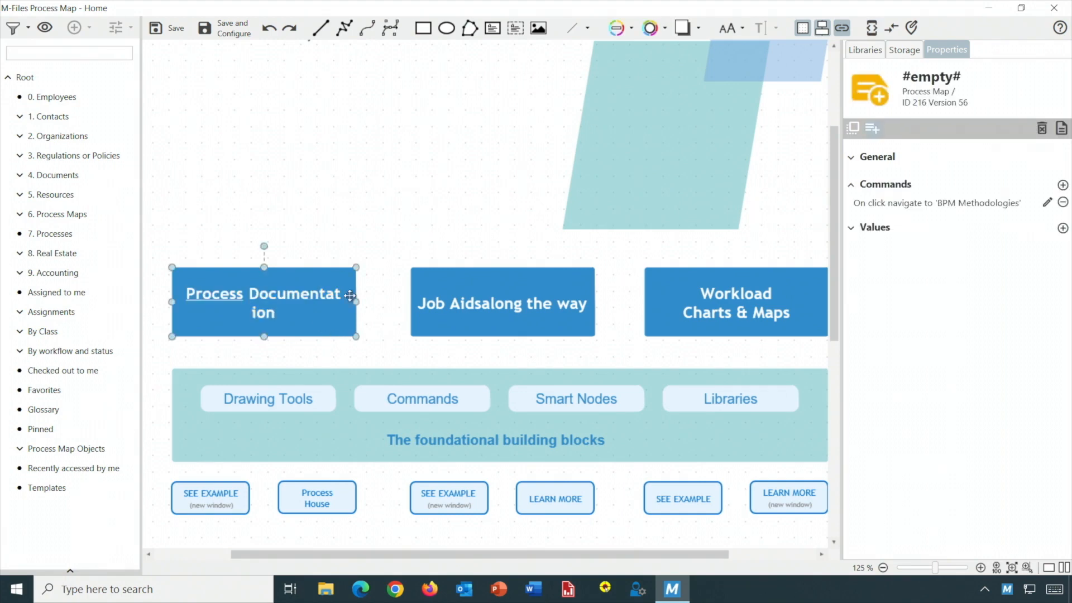
{"action": "left_click", "coordinate": [743, 29]}
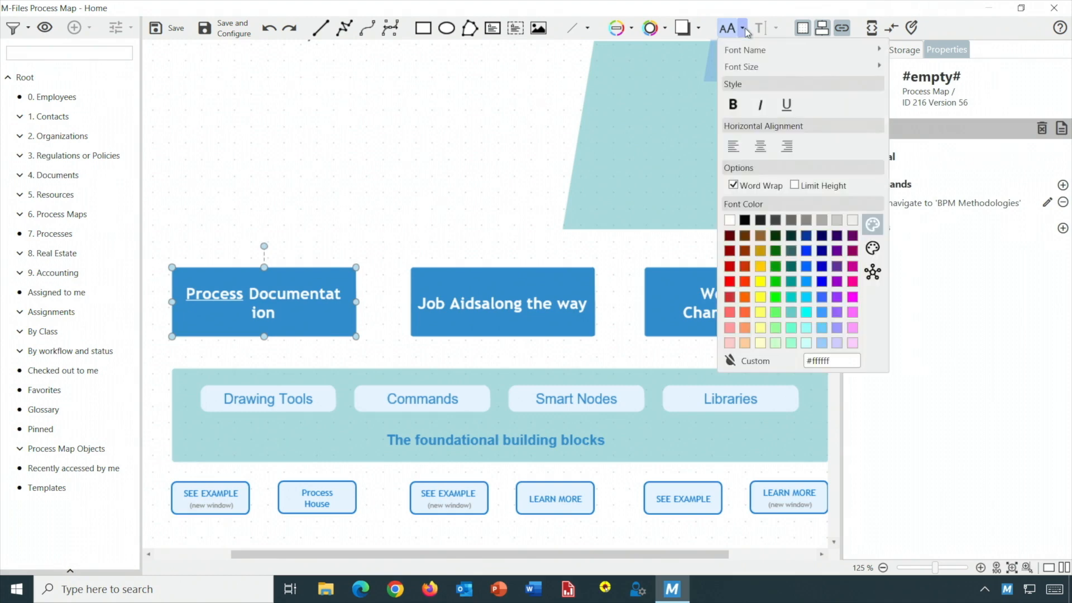
{"action": "left_click", "coordinate": [762, 301]}
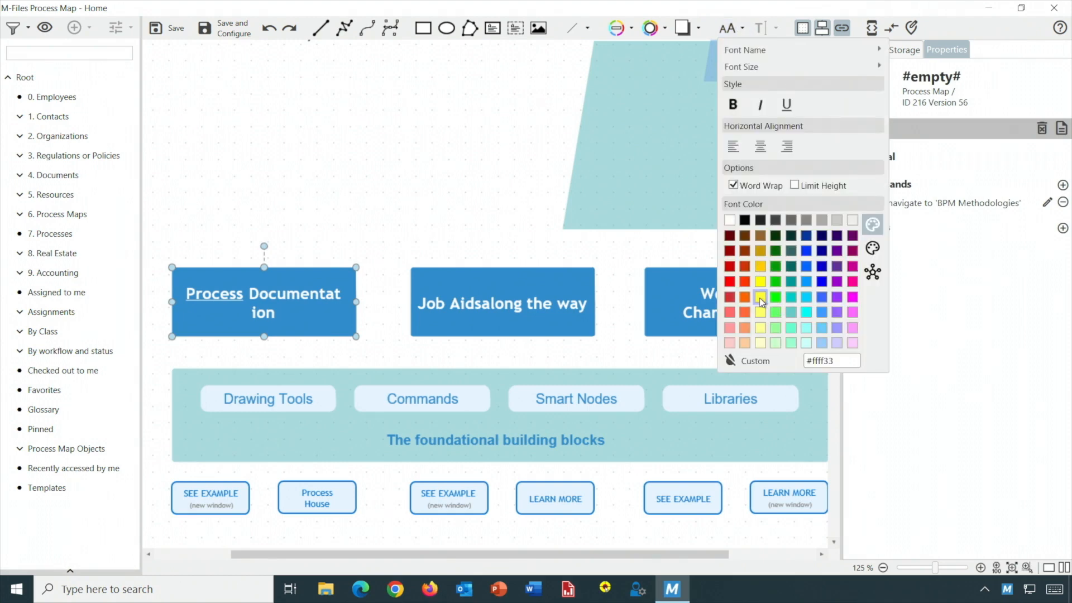
{"action": "left_click", "coordinate": [729, 281]}
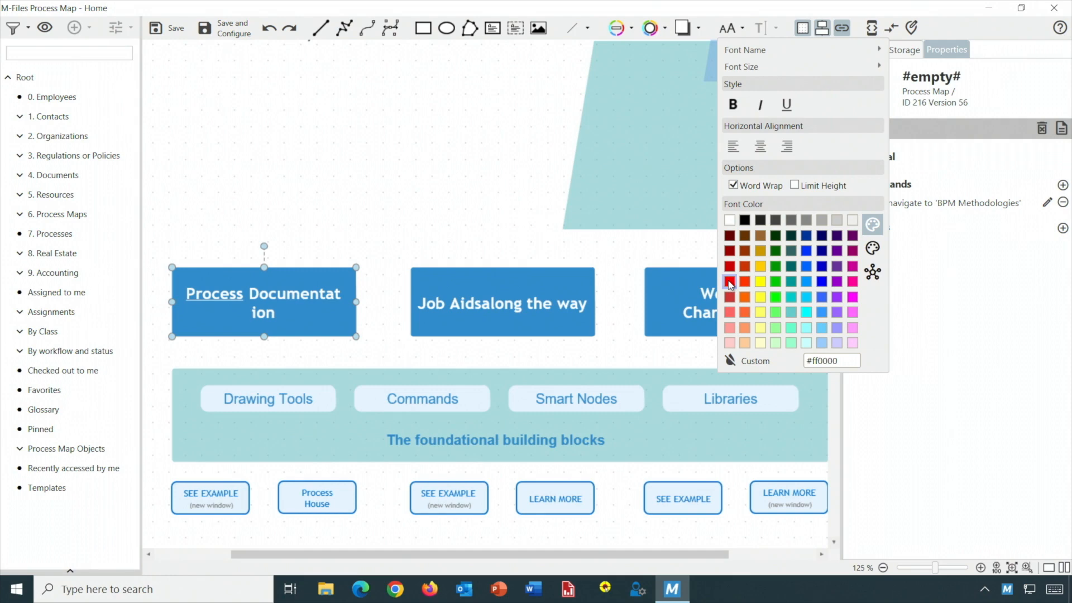
{"action": "left_click", "coordinate": [452, 171]}
Step: Set the font color of the text label inside the Process Documentation box to red, #ff0000
{"action": "left_click", "coordinate": [302, 329]}
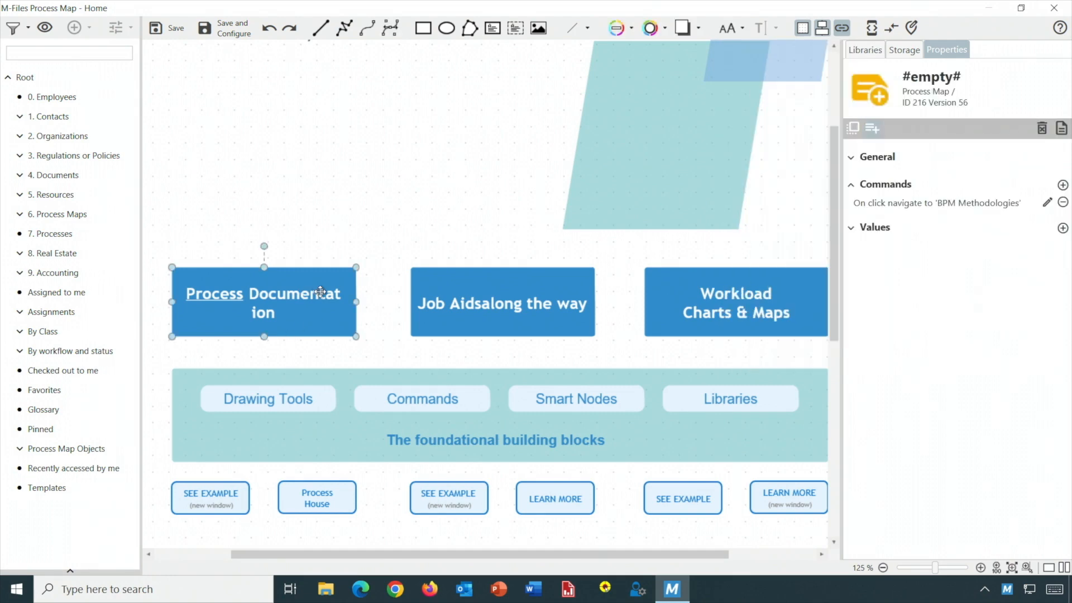
{"action": "left_click", "coordinate": [279, 297]}
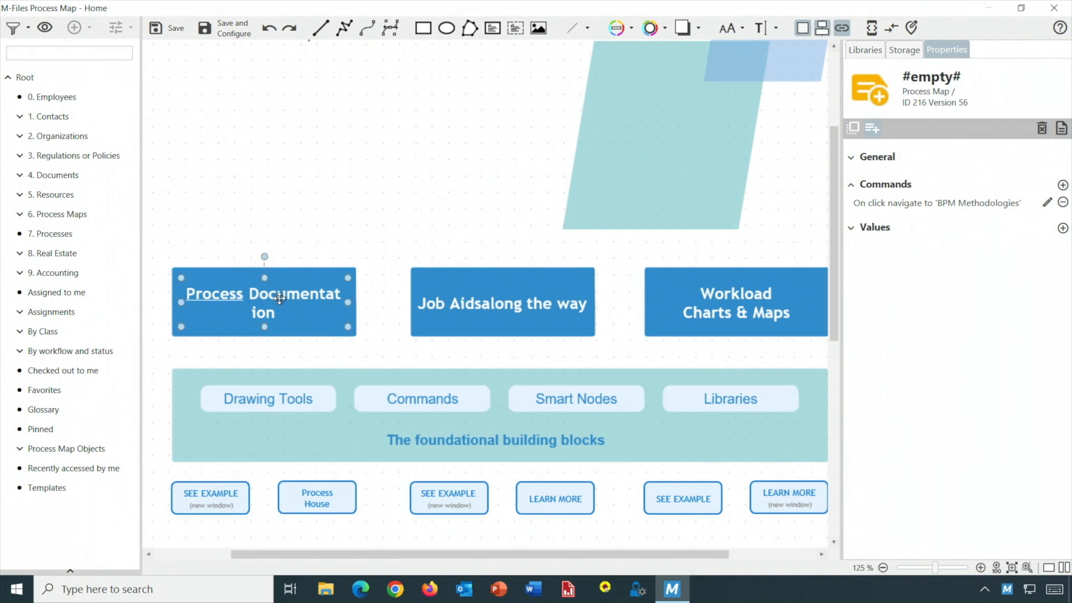
{"action": "left_click", "coordinate": [742, 30]}
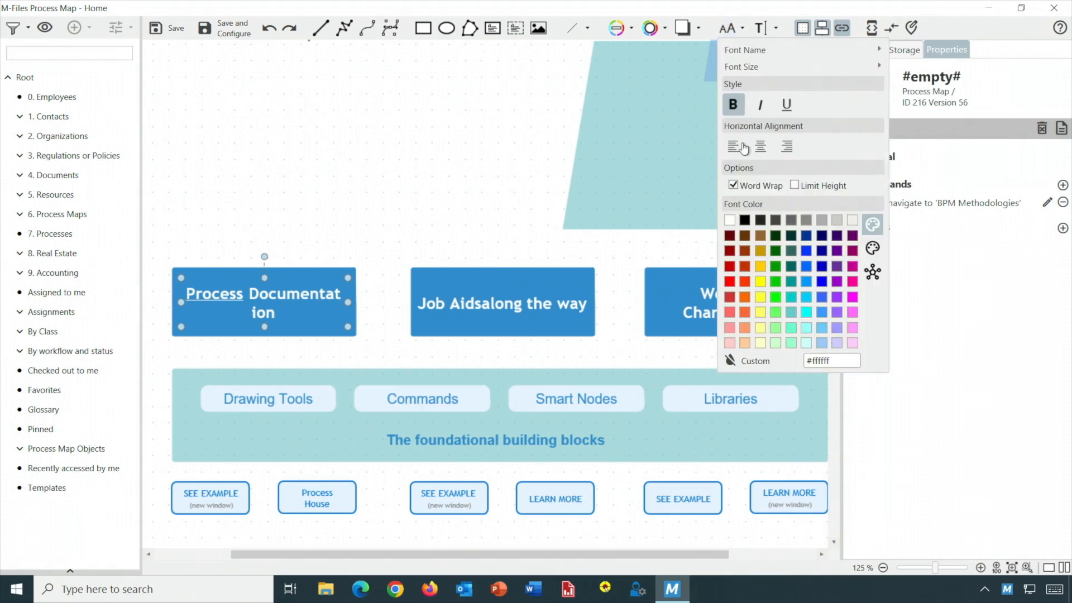
{"action": "left_click", "coordinate": [730, 283]}
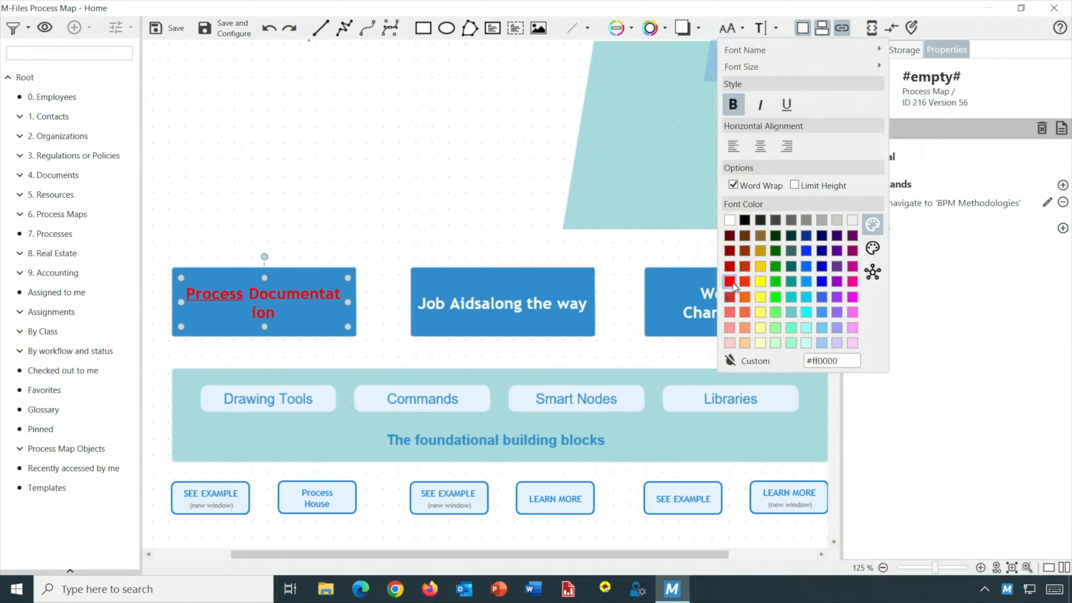
{"action": "left_click", "coordinate": [331, 187]}
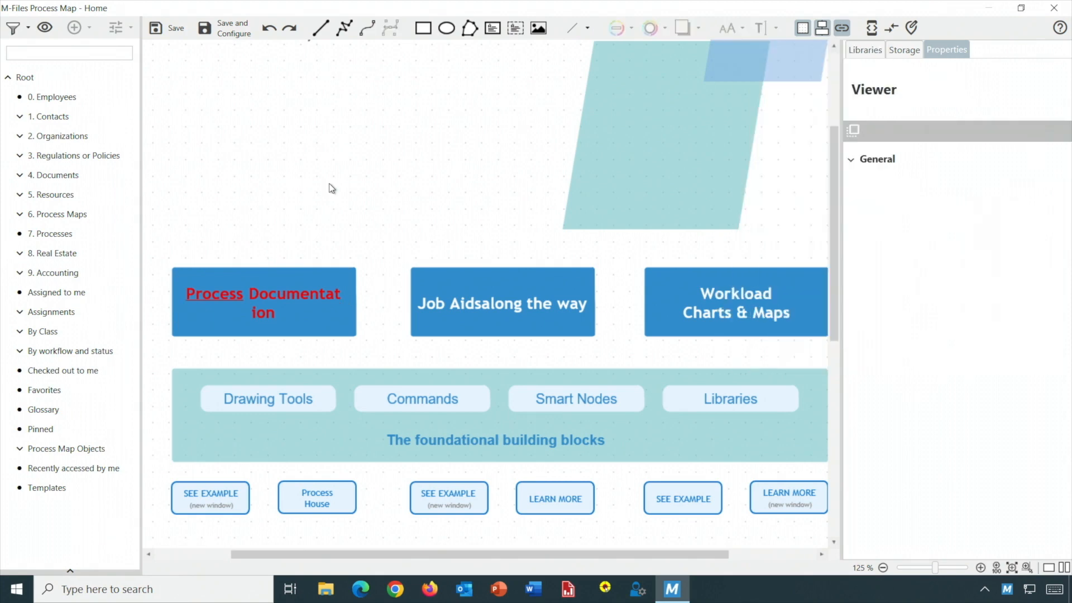
Step: Draw a blank rectangle in the empty area above the Process Documentation and Job Aids along the way boxes
{"action": "left_click", "coordinate": [868, 29]}
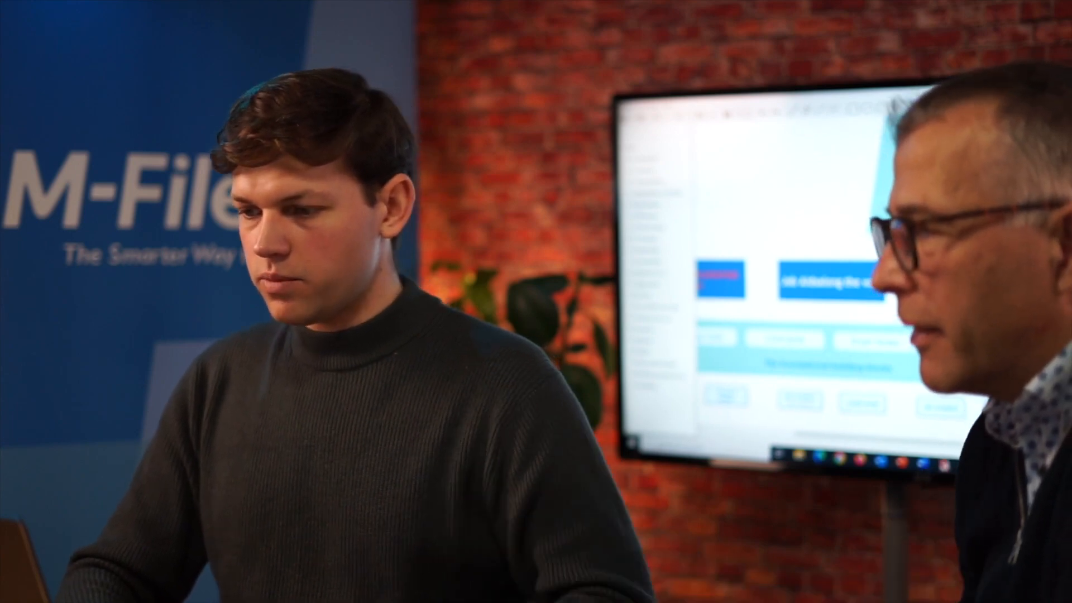
{"action": "left_click_drag", "start_coordinate": [188, 101], "coordinate": [381, 199]}
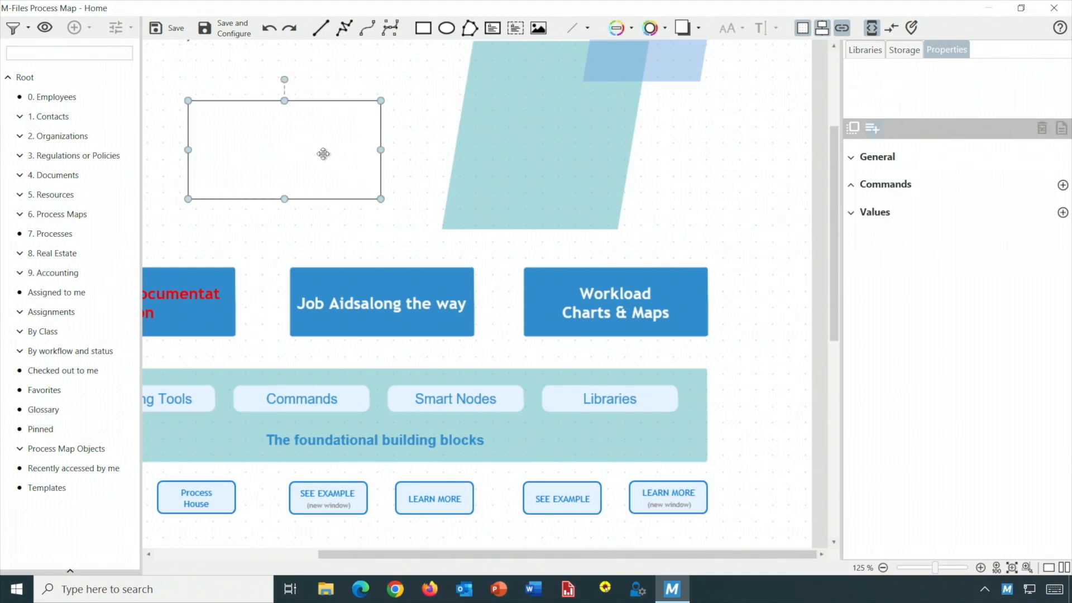
{"action": "left_click", "coordinate": [850, 161]}
{"action": "left_click", "coordinate": [850, 160]}
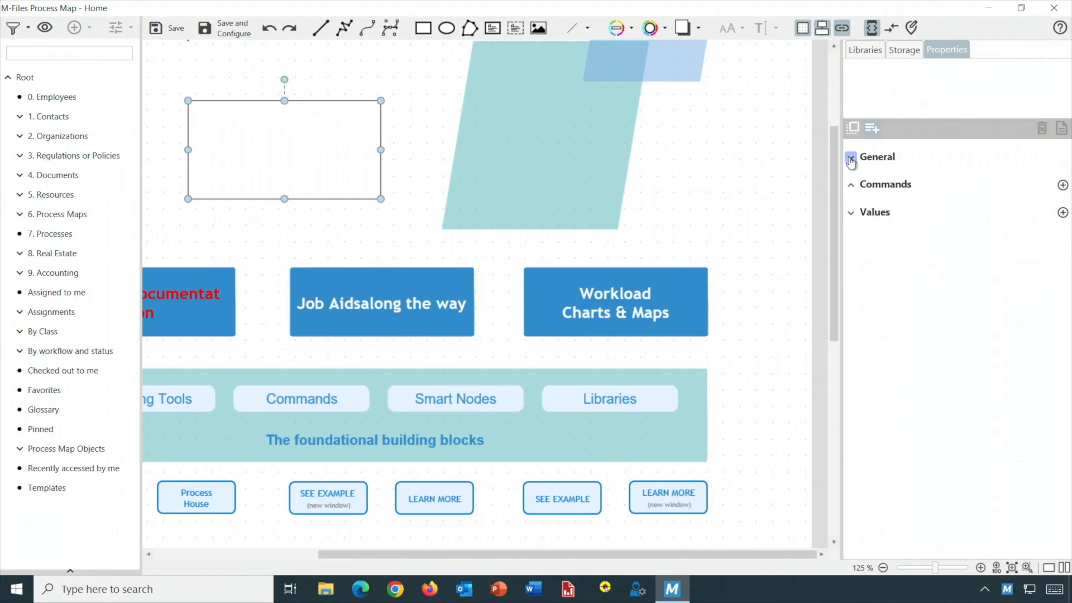
Step: Start a new command for the blank rectangle and compare the settings offered for View and Object targets
{"action": "left_click", "coordinate": [1063, 186]}
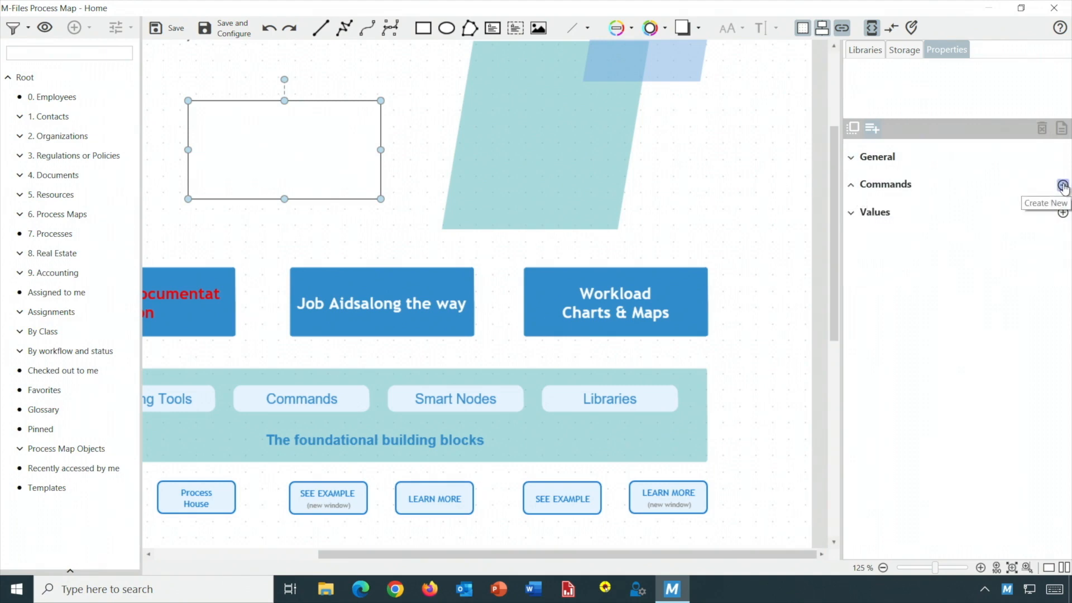
{"action": "left_click", "coordinate": [1063, 186]}
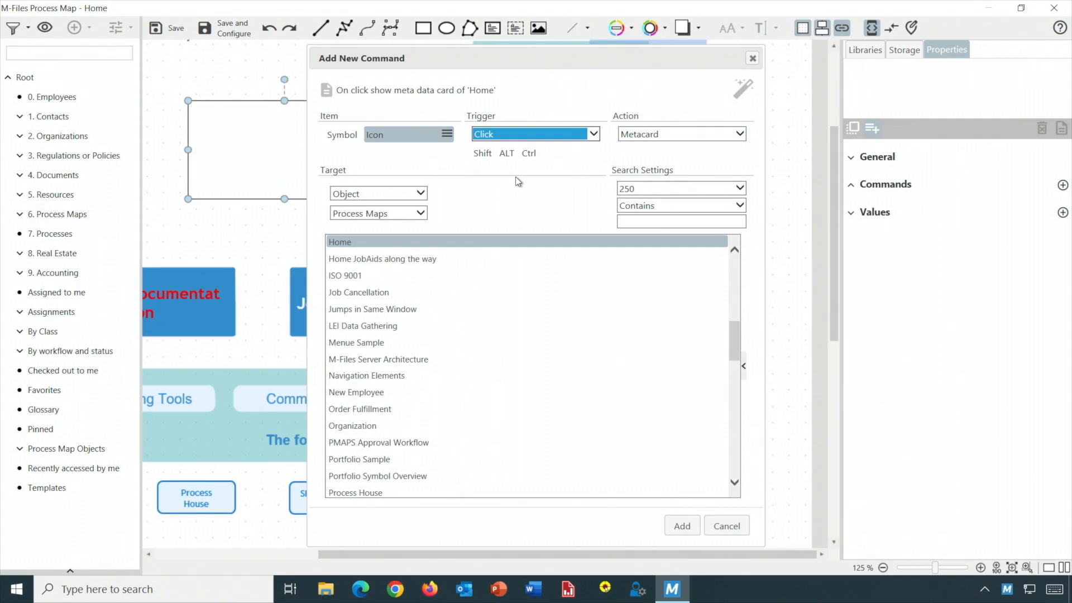
{"action": "left_click", "coordinate": [385, 197]}
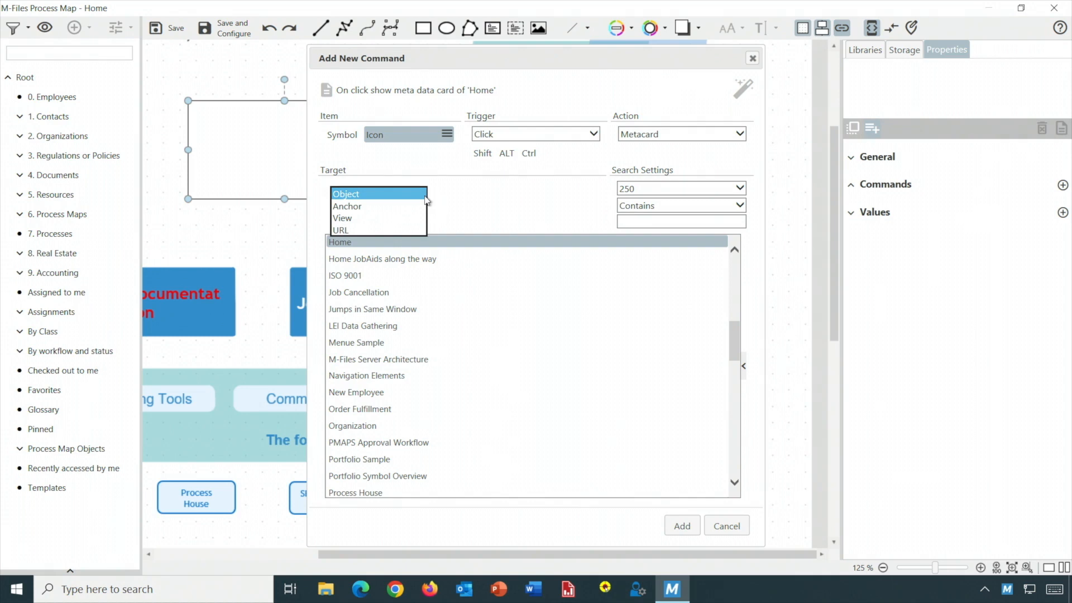
{"action": "left_click", "coordinate": [399, 218]}
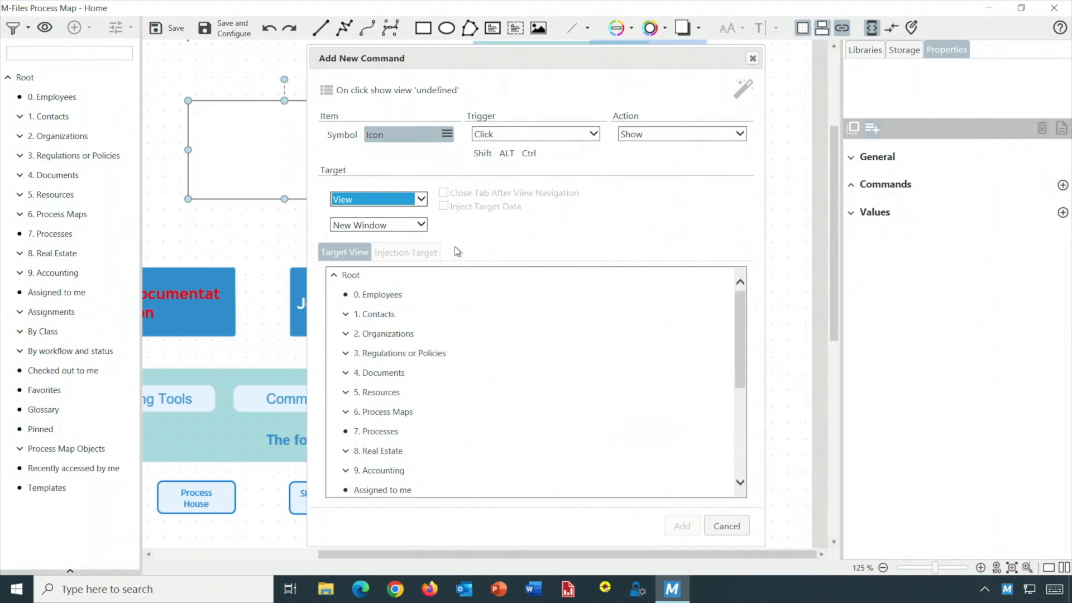
{"action": "left_click", "coordinate": [712, 134]}
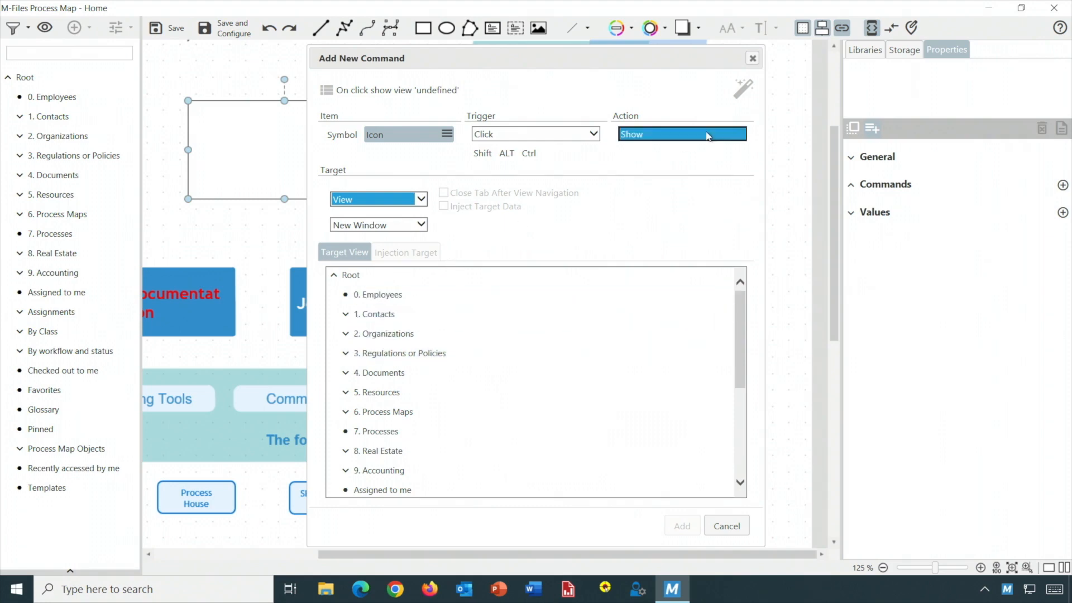
{"action": "left_click", "coordinate": [712, 163]}
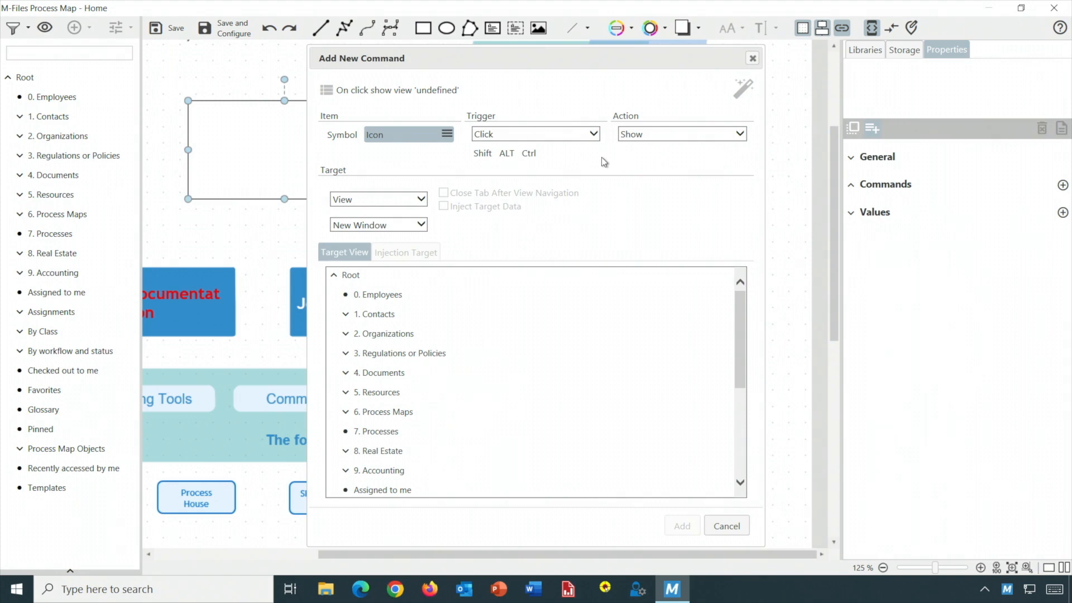
{"action": "left_click", "coordinate": [421, 199]}
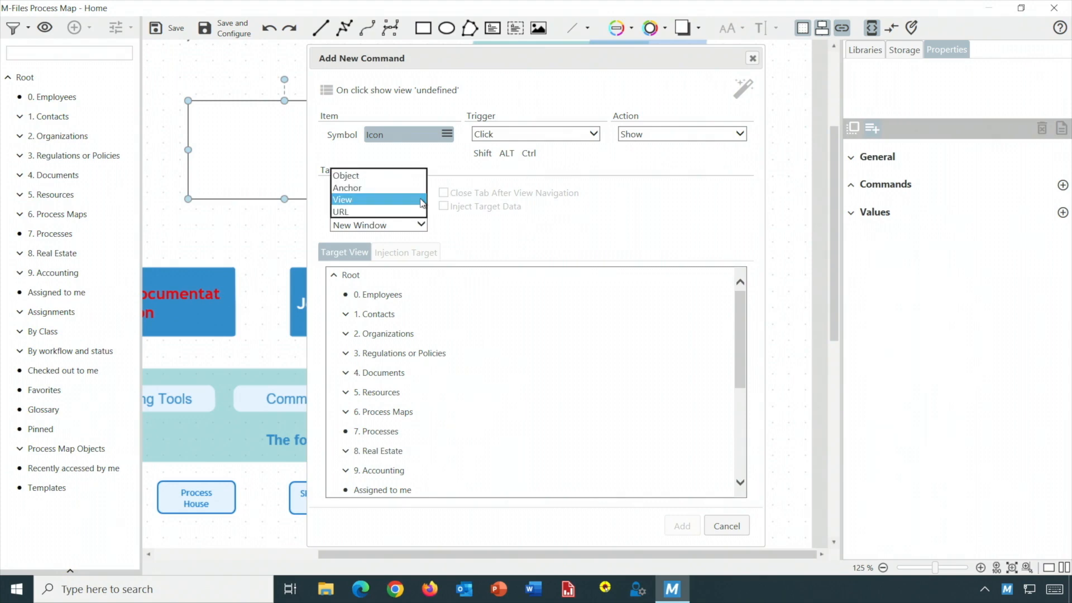
{"action": "left_click", "coordinate": [409, 177]}
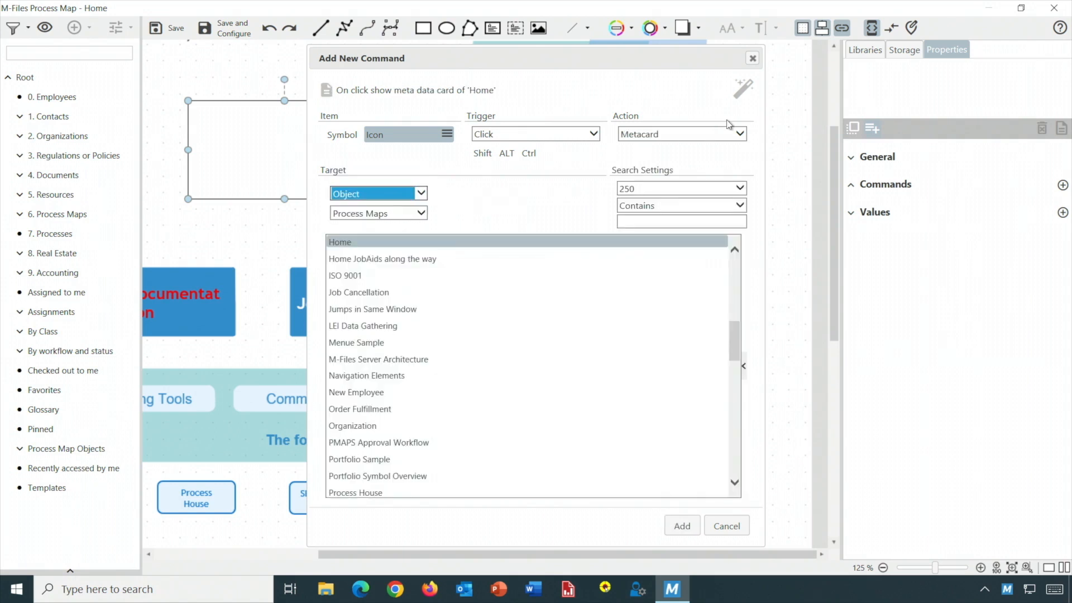
Step: Examine the actions and process maps available for an Object-target command, and close it without adding
{"action": "left_click", "coordinate": [742, 135]}
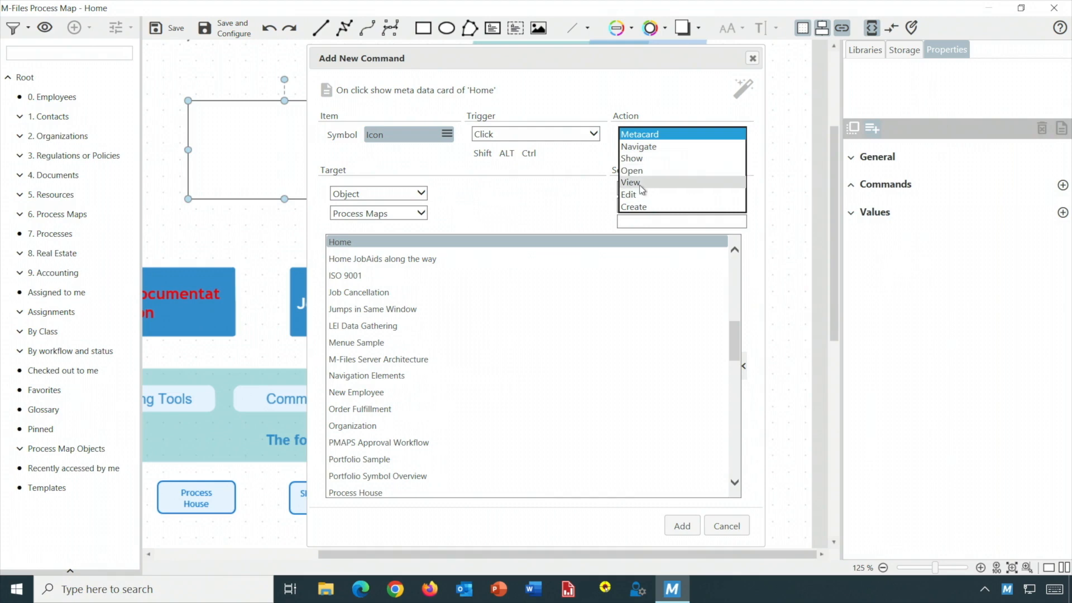
{"action": "left_click", "coordinate": [485, 188]}
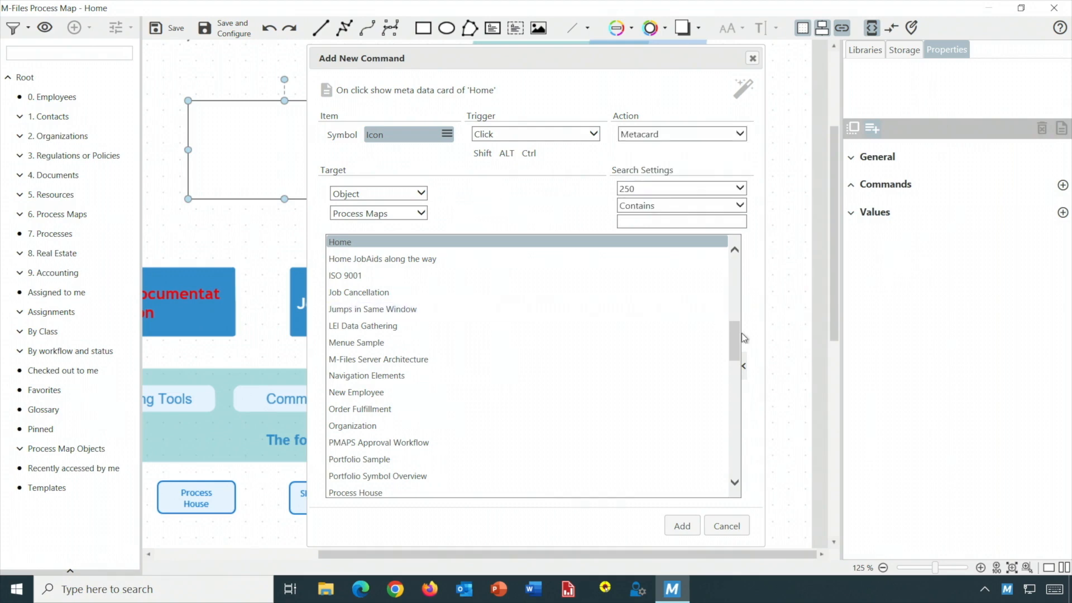
{"action": "mouse_move", "coordinate": [737, 337]}
{"action": "left_mouse_down"}
{"action": "mouse_move", "coordinate": [736, 268]}
{"action": "mouse_move", "coordinate": [736, 343]}
{"action": "left_mouse_up"}
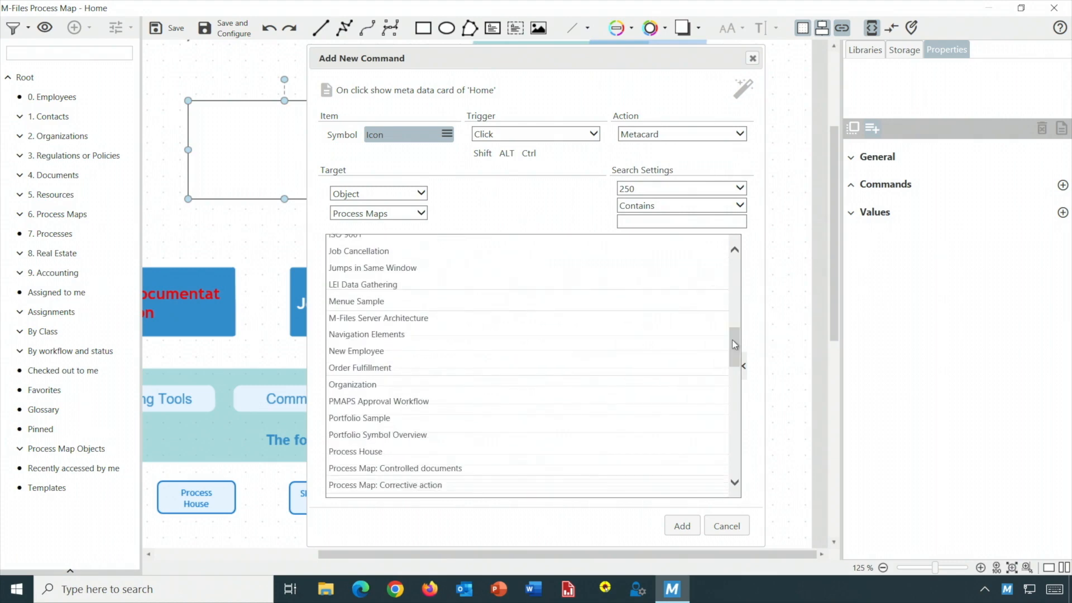
{"action": "left_click", "coordinate": [479, 286]}
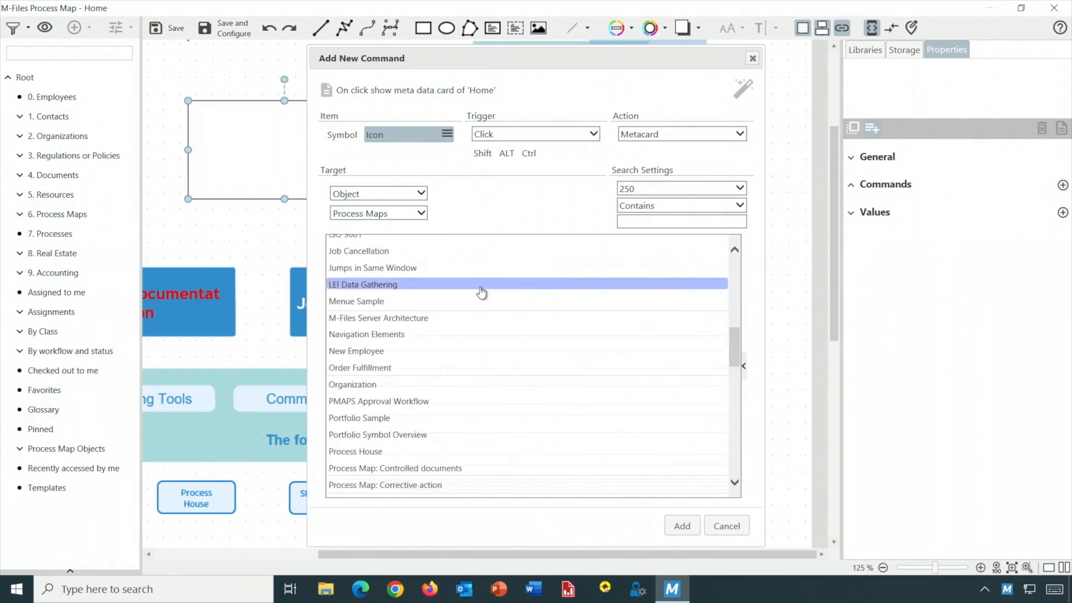
{"action": "left_click", "coordinate": [424, 194]}
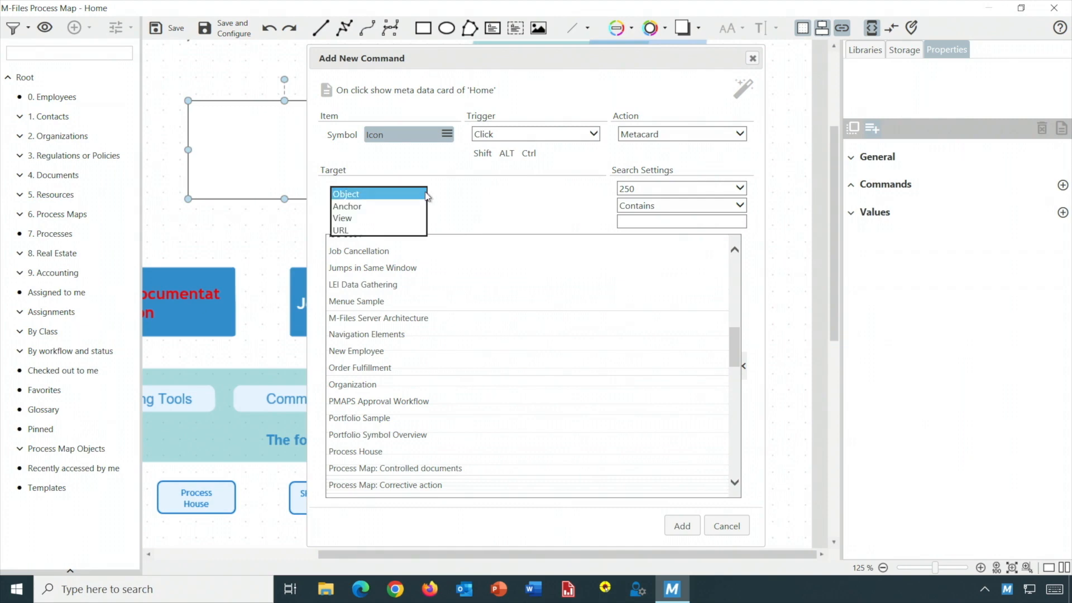
{"action": "left_click", "coordinate": [678, 134]}
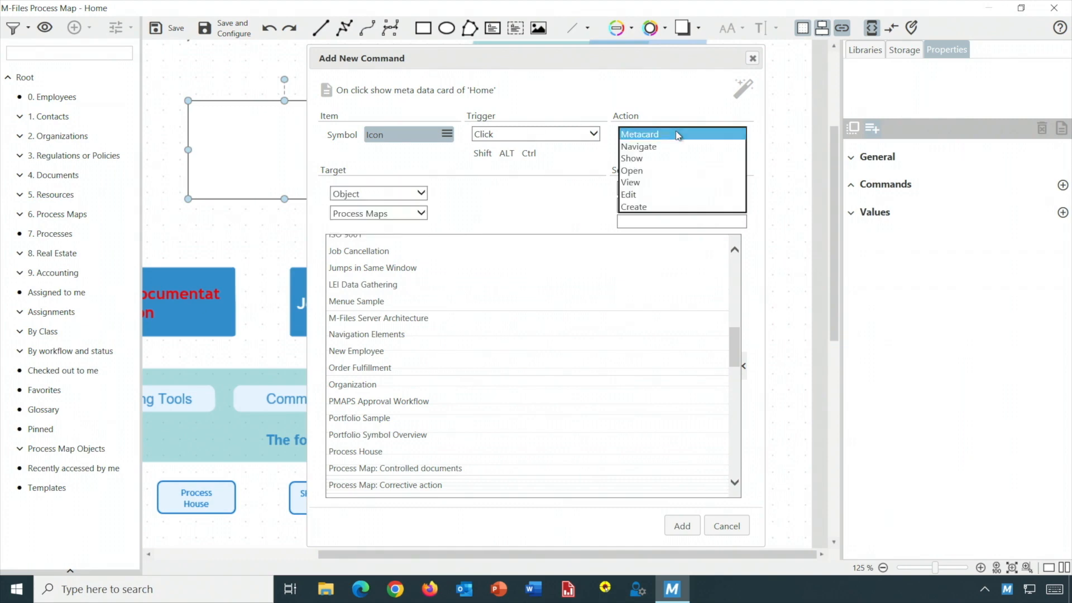
{"action": "left_click", "coordinate": [628, 177]}
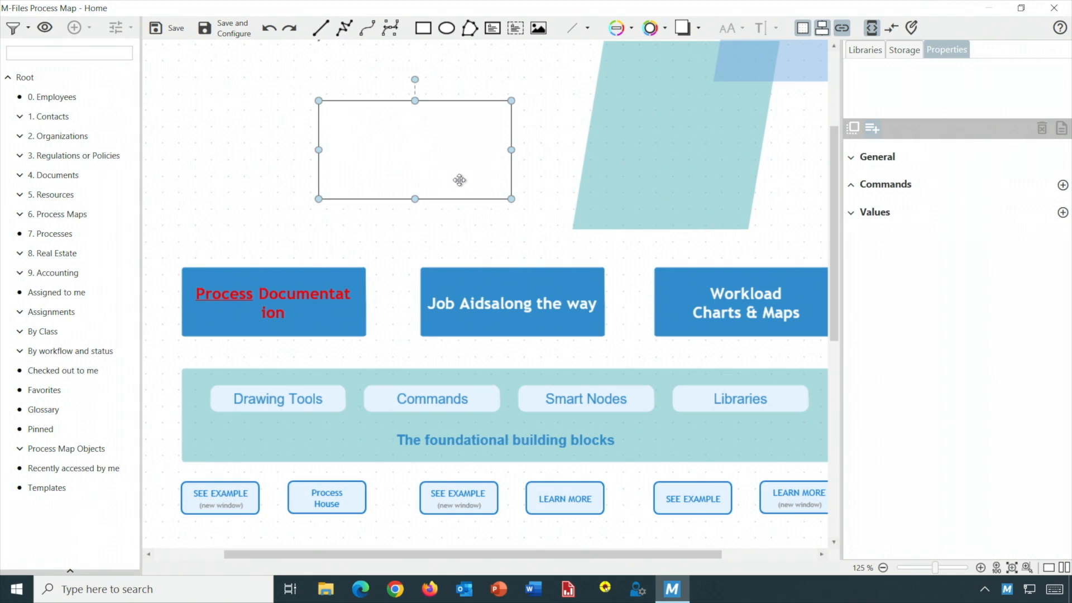
Step: Filter the repository list with the All Objects filter
{"action": "left_click", "coordinate": [25, 28]}
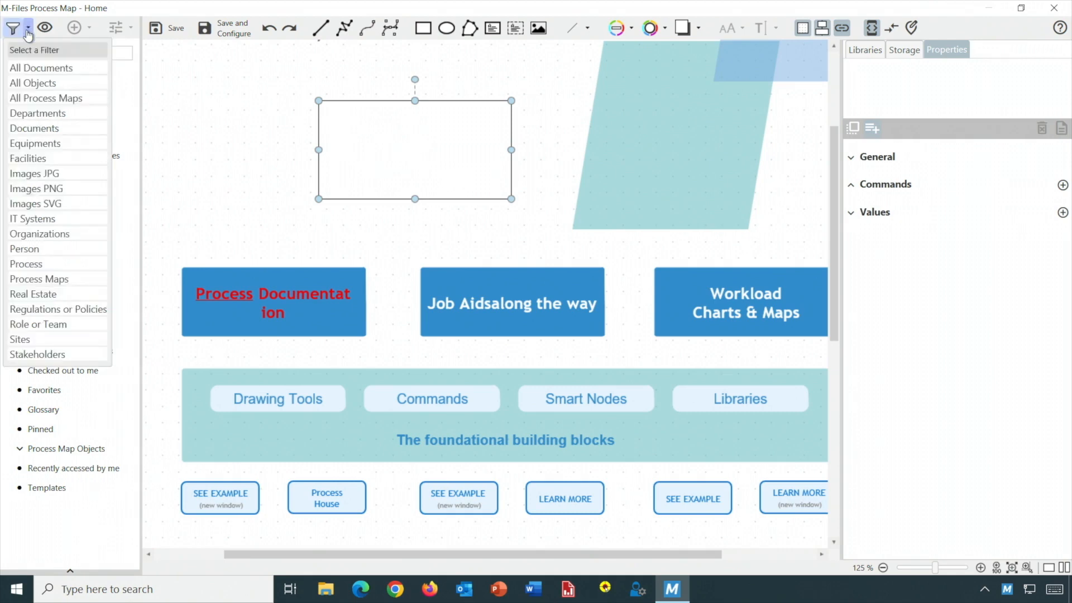
{"action": "left_click", "coordinate": [39, 83]}
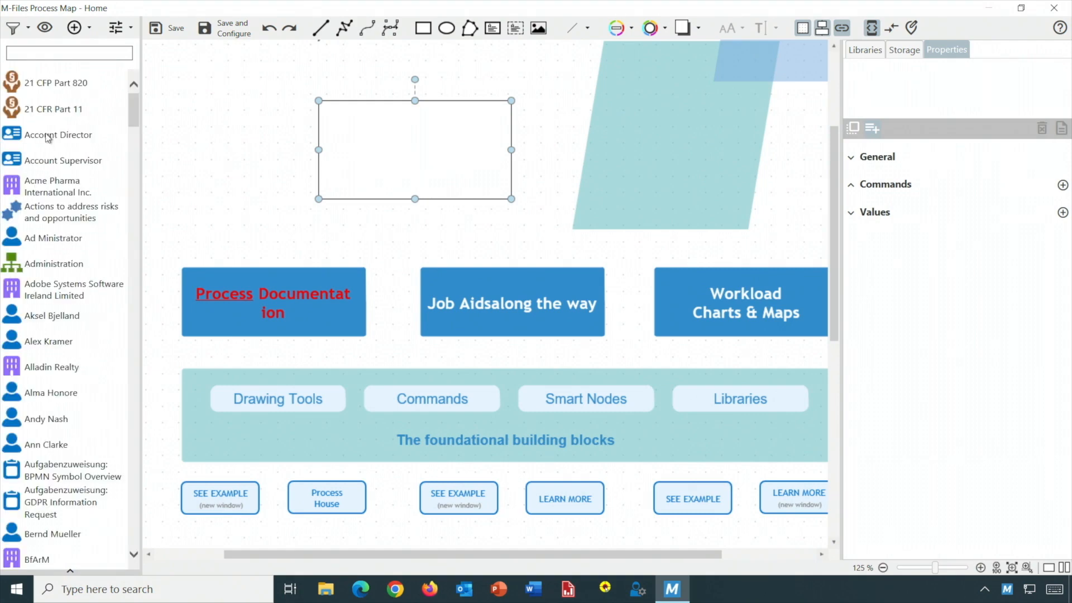
{"action": "left_click_drag", "start_coordinate": [48, 138], "coordinate": [211, 123]}
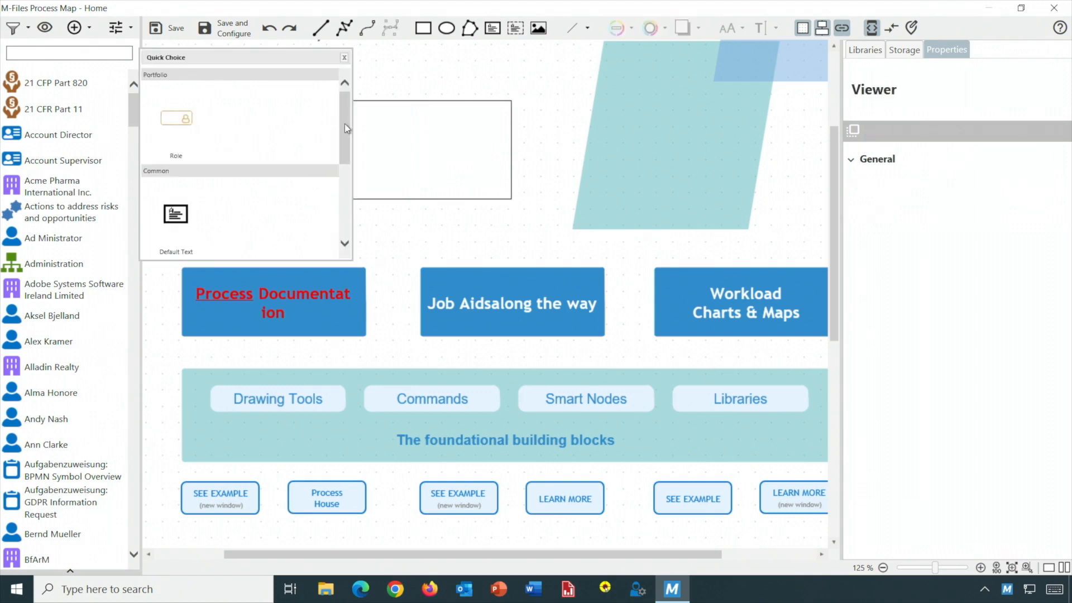
{"action": "mouse_move", "coordinate": [344, 123]}
{"action": "left_mouse_down"}
{"action": "mouse_move", "coordinate": [353, 202]}
{"action": "mouse_move", "coordinate": [346, 112]}
{"action": "left_mouse_up"}
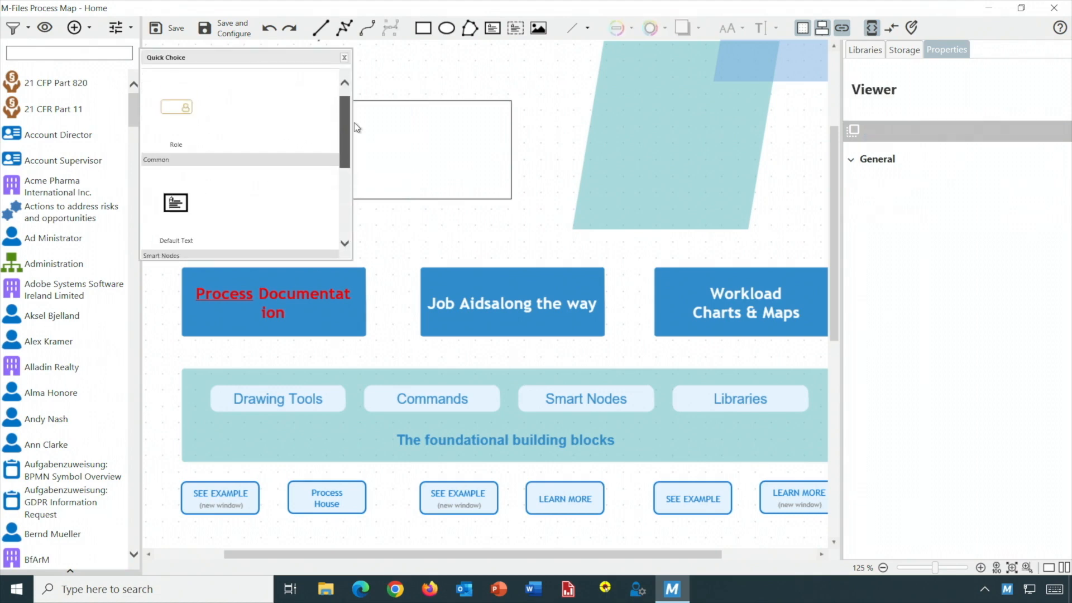
{"action": "left_click", "coordinate": [345, 61]}
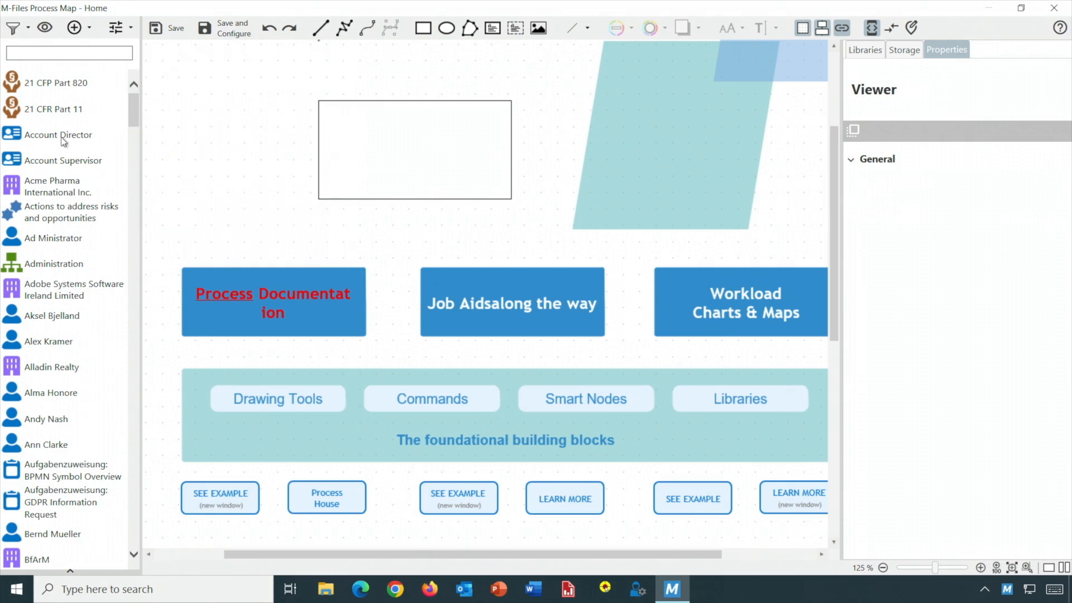
Step: Add Account Director as a Role symbol on the blank rectangle, and move the symbol out to the rectangle's left side
{"action": "left_click_drag", "start_coordinate": [63, 141], "coordinate": [401, 148]}
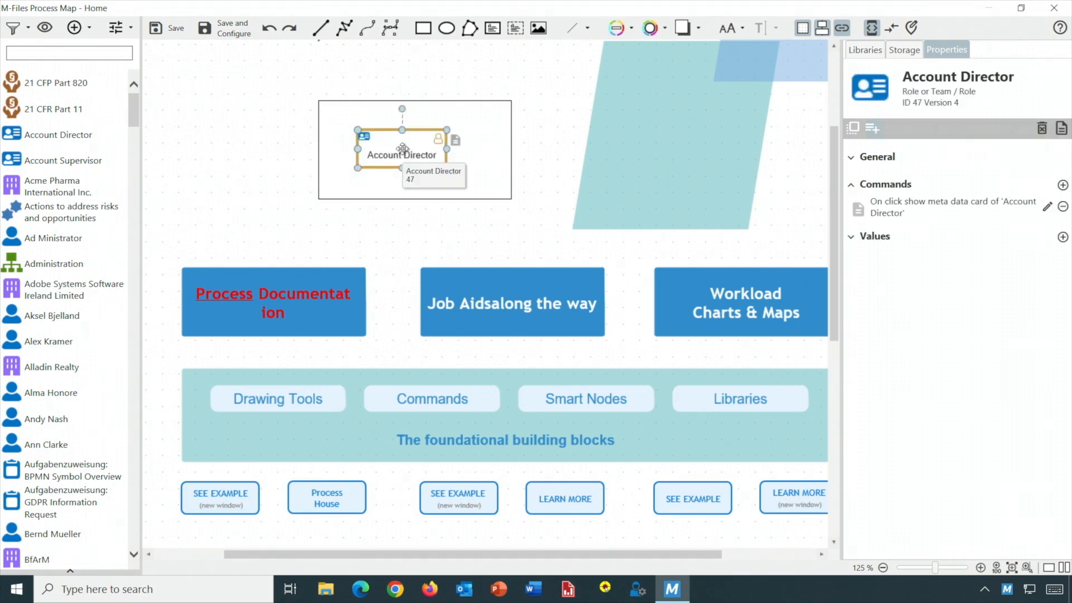
{"action": "mouse_move", "coordinate": [401, 149]}
{"action": "left_mouse_down"}
{"action": "mouse_move", "coordinate": [379, 151]}
{"action": "mouse_move", "coordinate": [413, 150]}
{"action": "left_mouse_up"}
{"action": "left_click", "coordinate": [540, 165]}
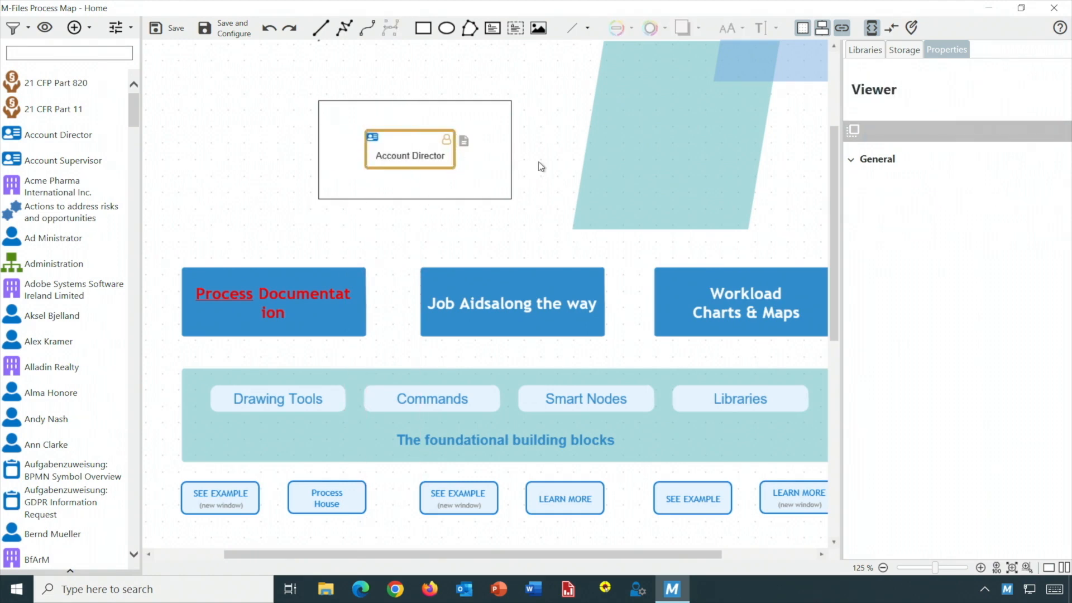
{"action": "left_click_drag", "start_coordinate": [401, 156], "coordinate": [255, 143]}
Step: Enable MFAcceptDrop on the blank rectangle and assign the Account Director object to it
{"action": "left_click", "coordinate": [414, 156]}
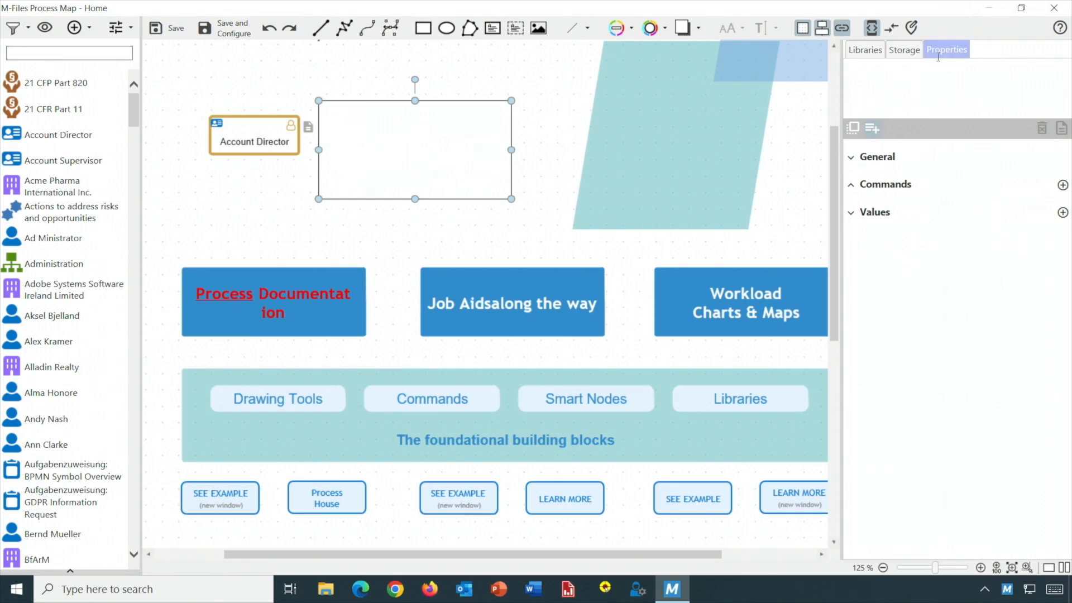
{"action": "left_click", "coordinate": [851, 159]}
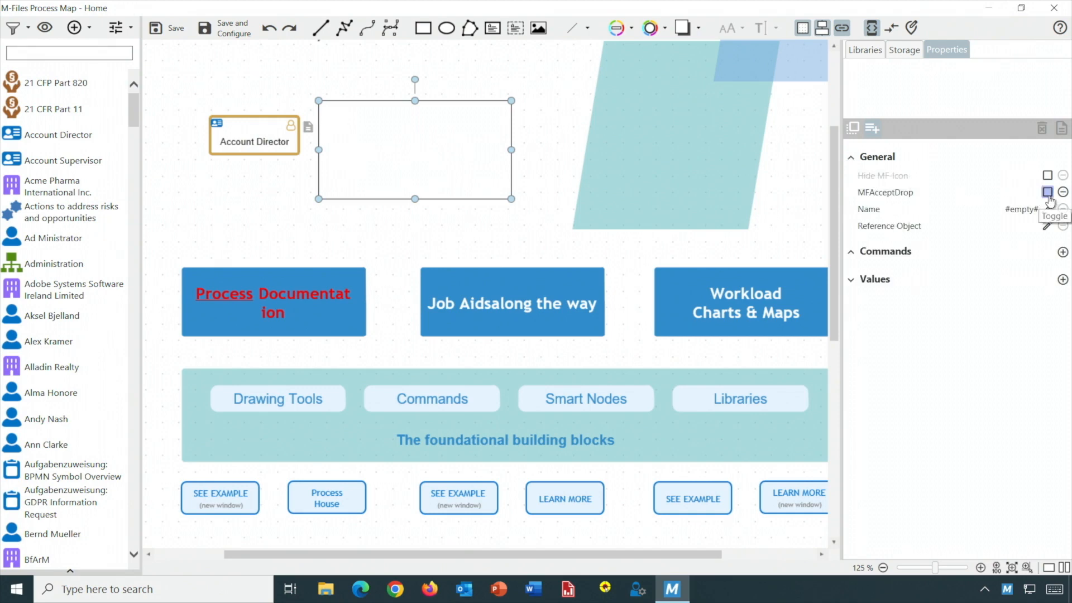
{"action": "left_click", "coordinate": [1047, 192]}
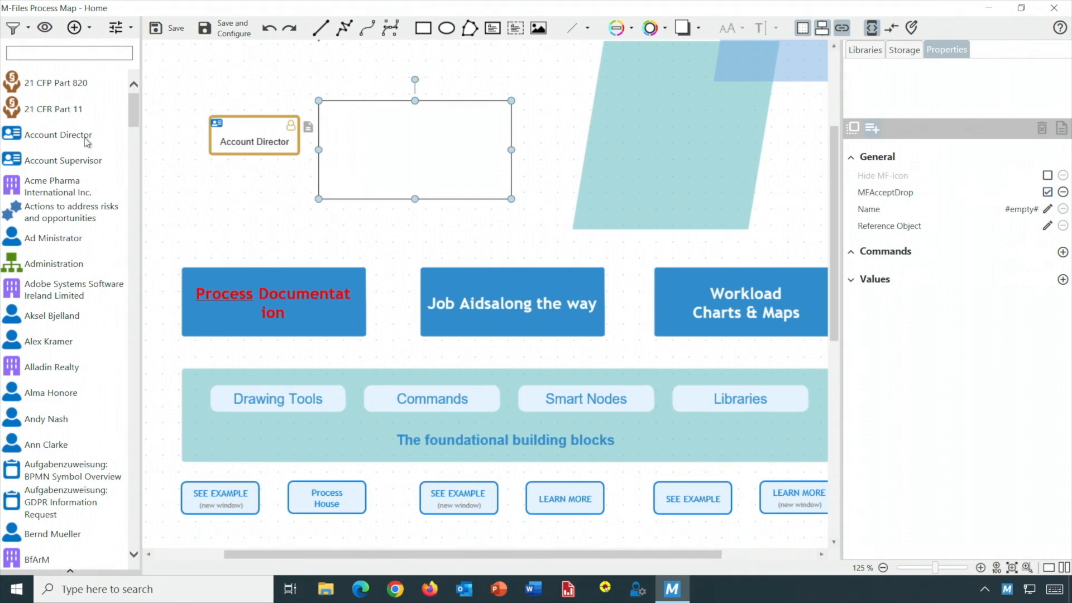
{"action": "left_click_drag", "start_coordinate": [82, 139], "coordinate": [441, 150]}
{"action": "left_click", "coordinate": [568, 210]}
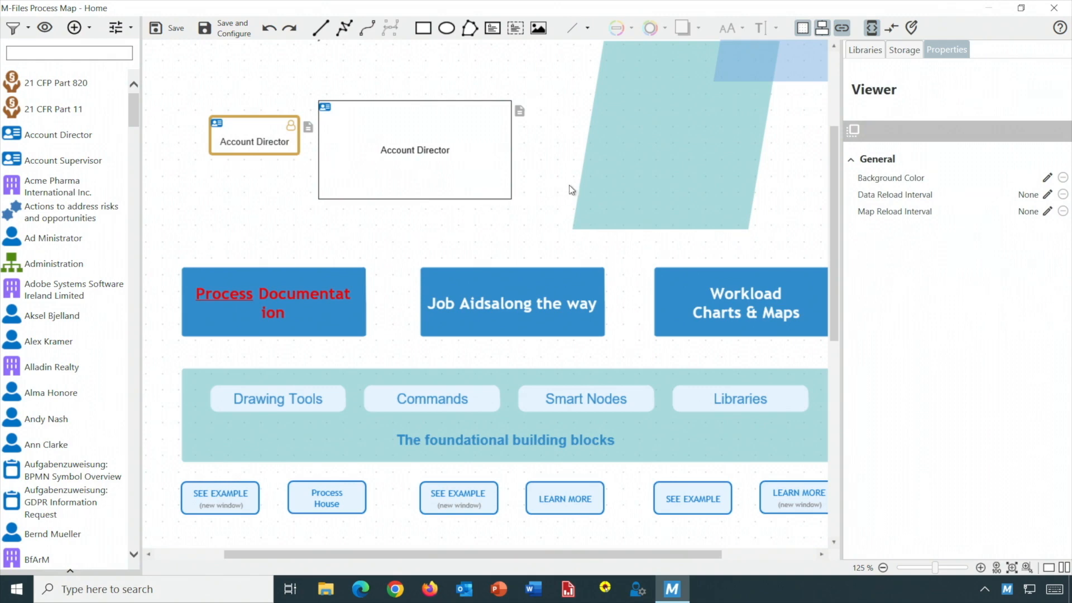
{"action": "left_click", "coordinate": [236, 143]}
{"action": "left_click", "coordinate": [340, 214]}
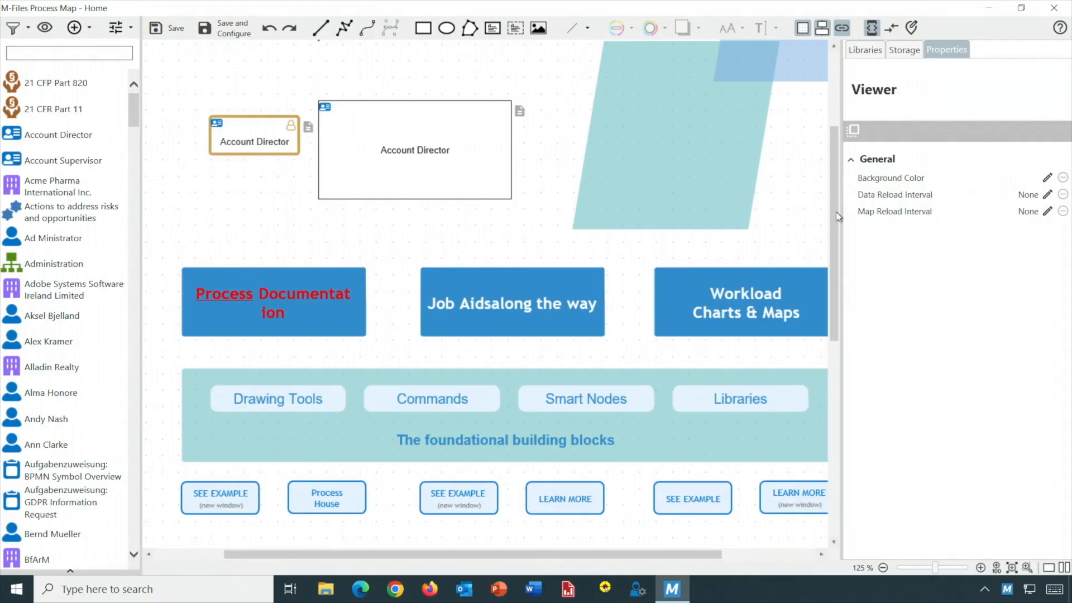
Step: Draw a wide blank rectangle below the row of example buttons and place an Account Director Role symbol inside it
{"action": "left_click_drag", "start_coordinate": [836, 212], "coordinate": [837, 391]}
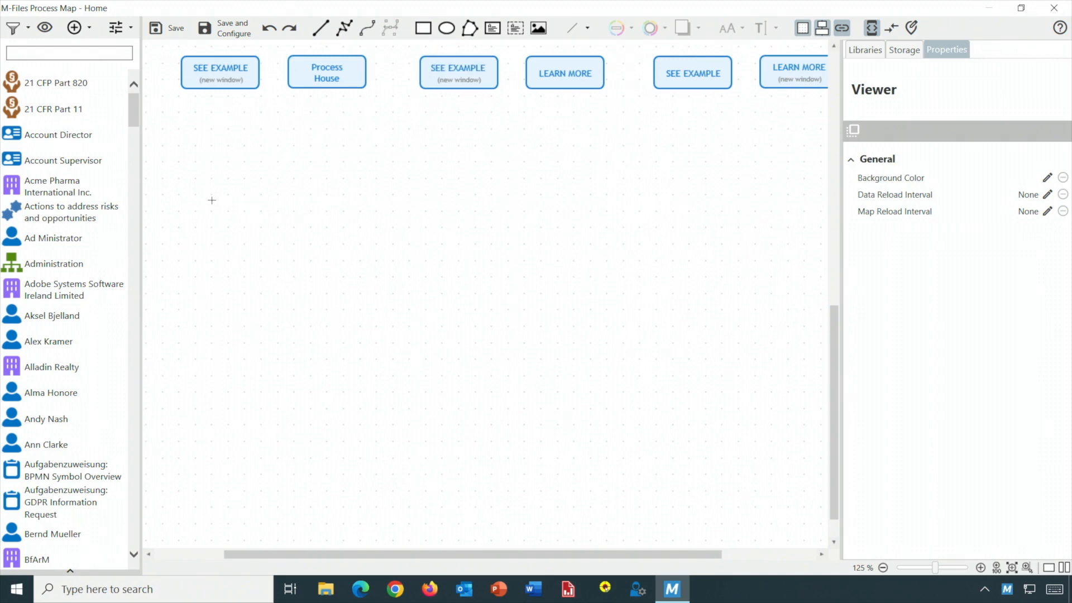
{"action": "left_click_drag", "start_coordinate": [199, 198], "coordinate": [810, 326]}
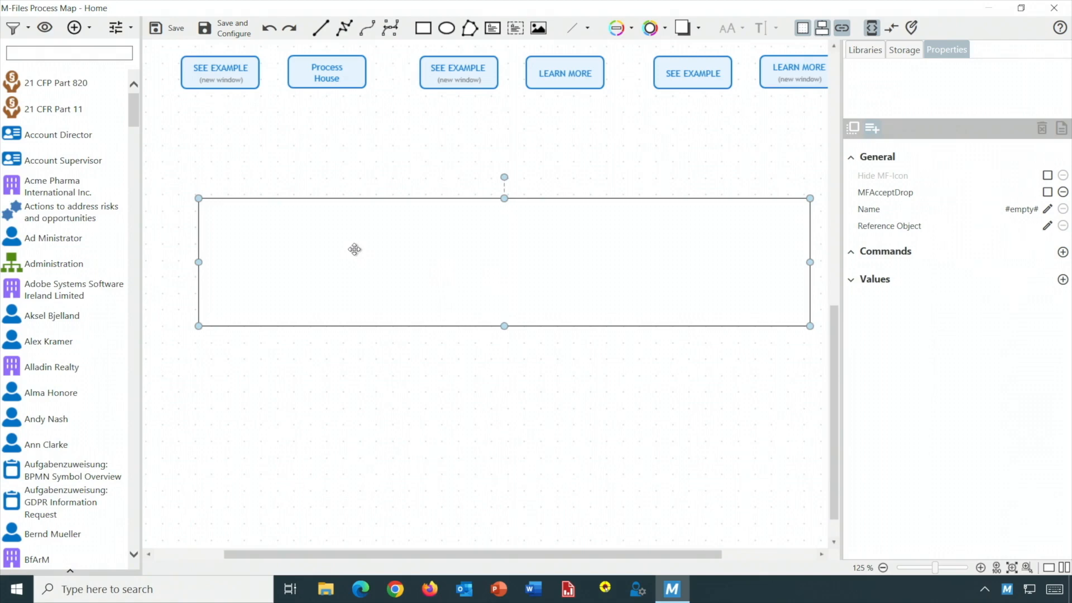
{"action": "right_click", "coordinate": [327, 253]}
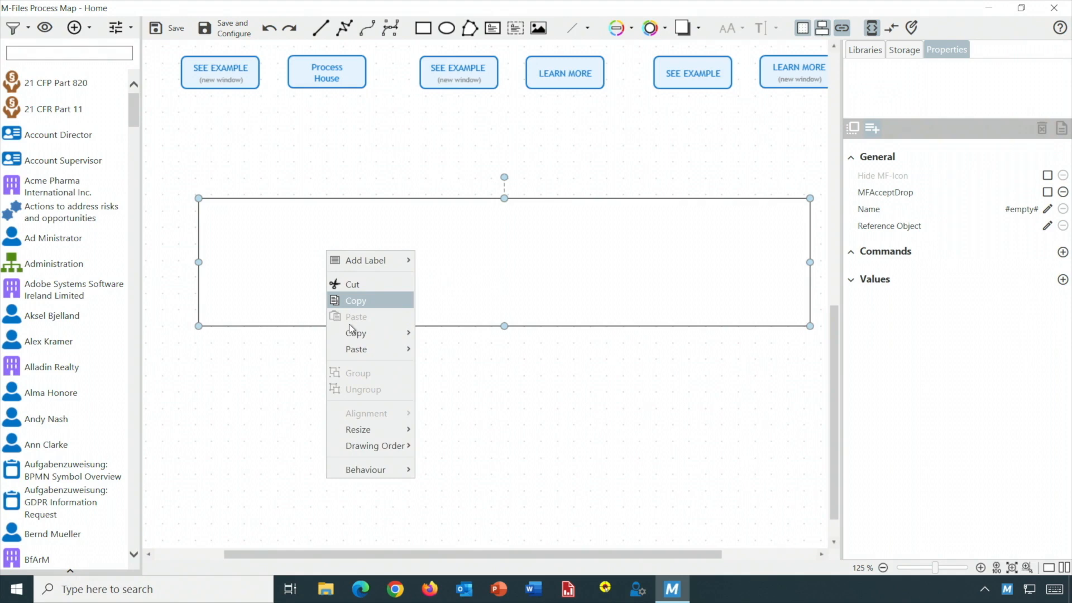
{"action": "left_click", "coordinate": [259, 275]}
{"action": "left_click", "coordinate": [203, 391]}
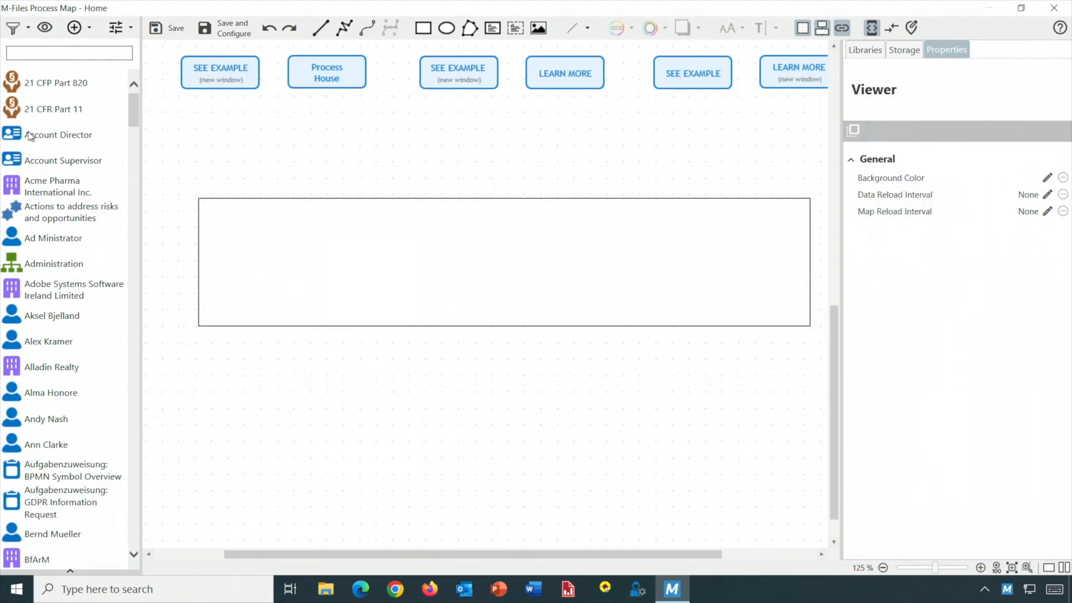
{"action": "left_click_drag", "start_coordinate": [29, 135], "coordinate": [307, 260]}
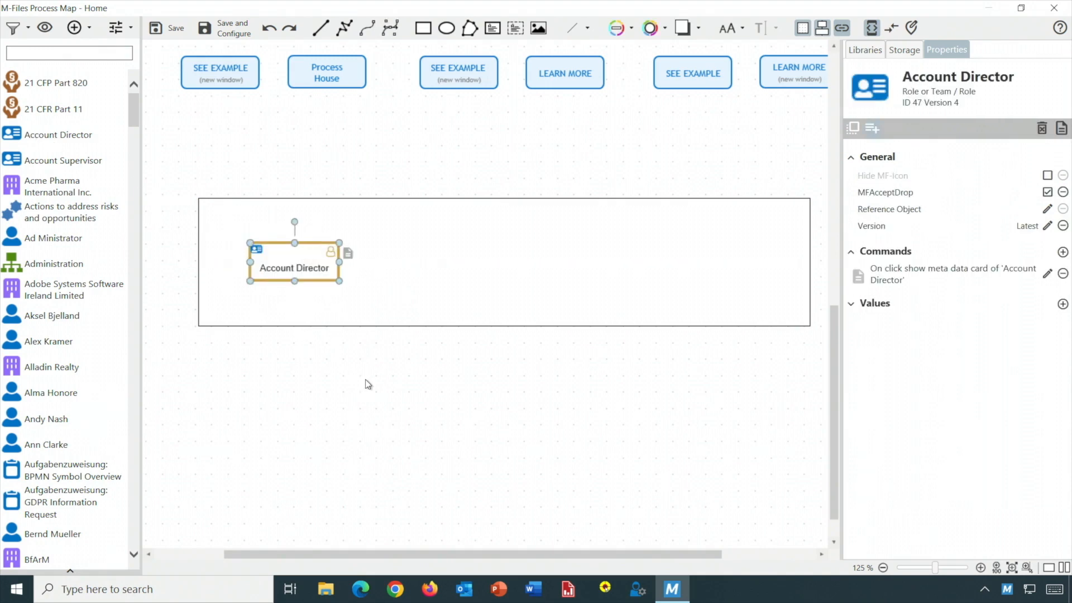
Step: Add the default text "Label" to the wide rectangle, and move the rectangle slightly down behind the Account Director symbol
{"action": "double_click", "coordinate": [457, 299]}
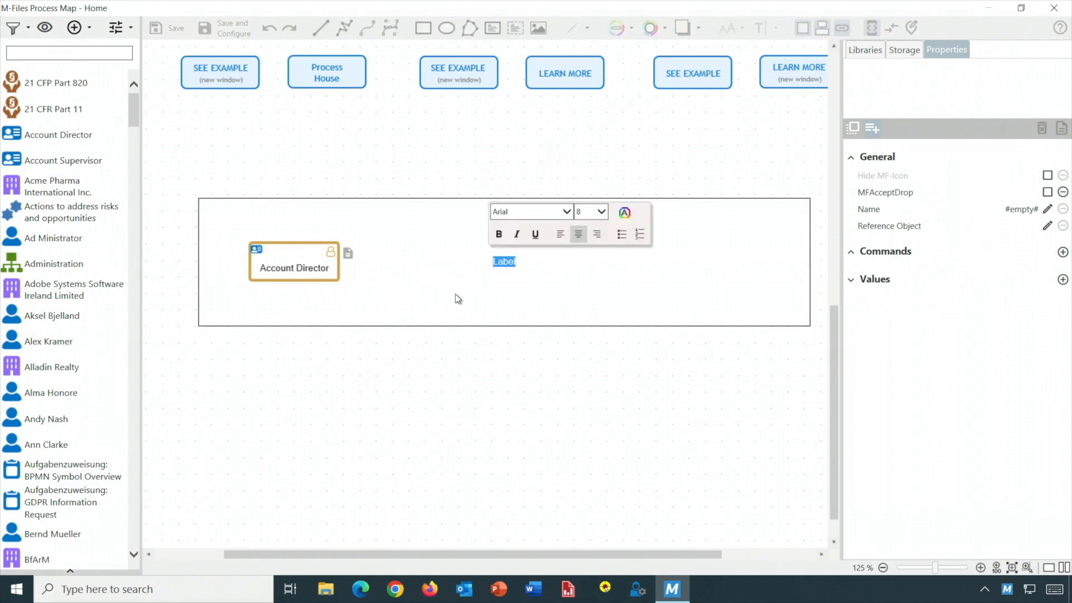
{"action": "left_click", "coordinate": [446, 438]}
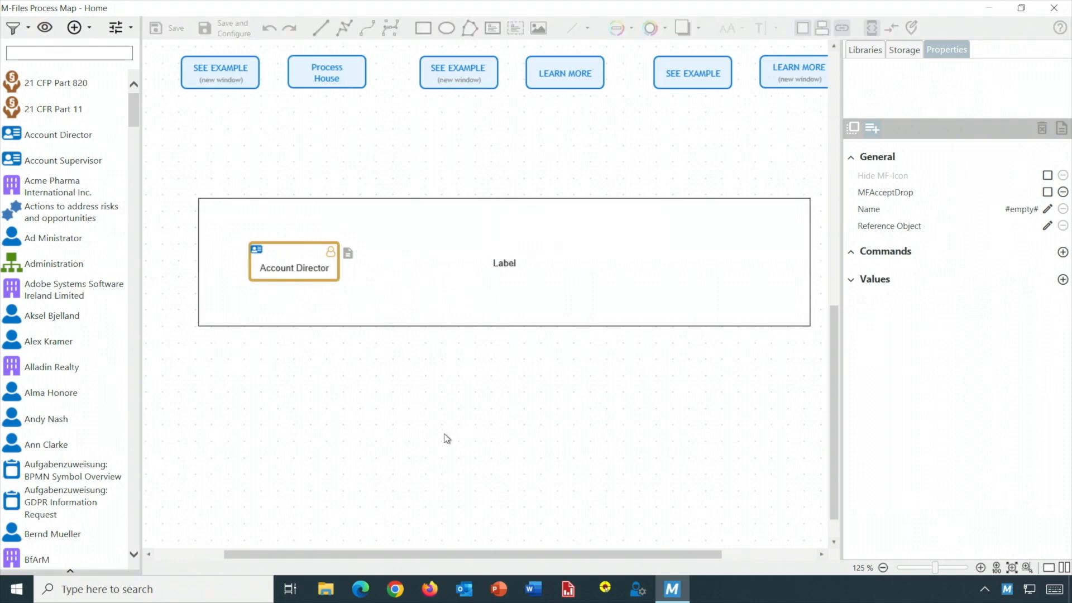
{"action": "left_click", "coordinate": [453, 262]}
{"action": "left_click_drag", "start_coordinate": [452, 256], "coordinate": [447, 279]}
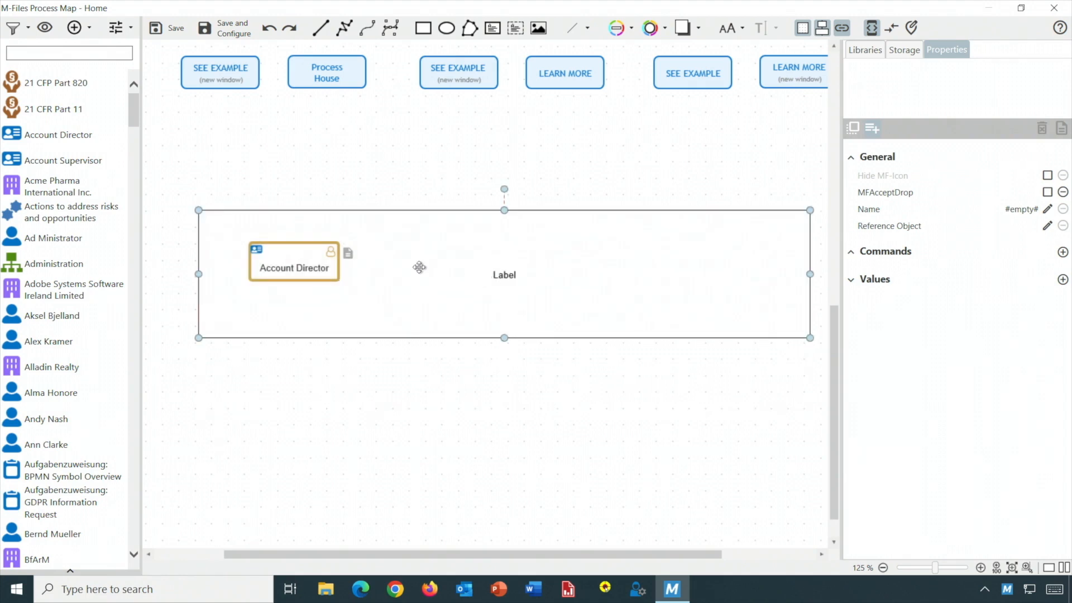
{"action": "left_click", "coordinate": [407, 385]}
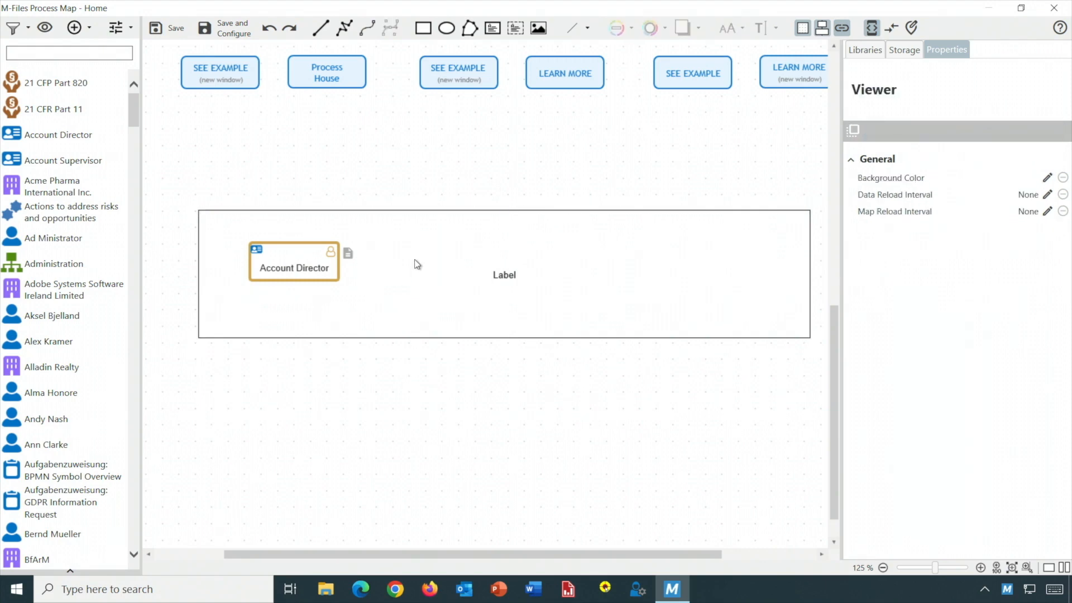
Step: Turn on the Container behaviour for the wide rectangle
{"action": "left_click", "coordinate": [415, 264]}
{"action": "right_click", "coordinate": [415, 264]}
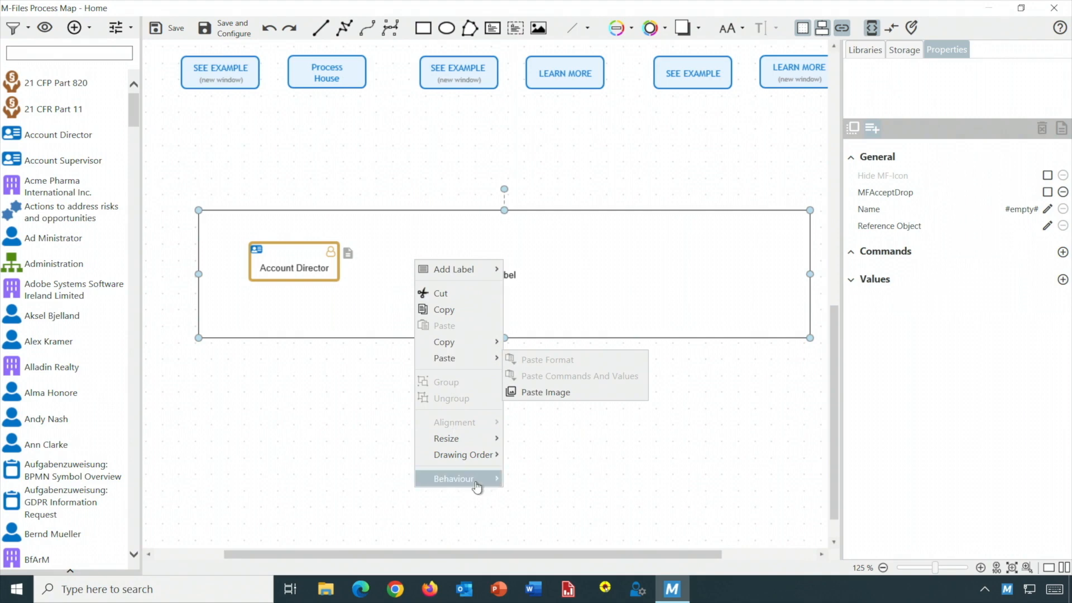
{"action": "mouse_move", "coordinate": [472, 479]}
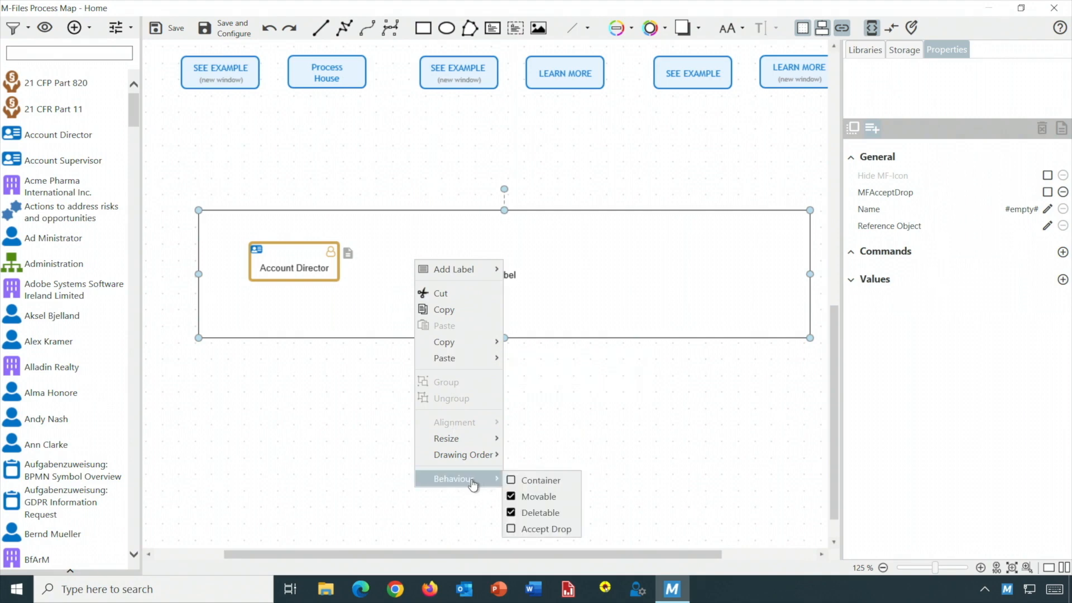
{"action": "left_click", "coordinate": [514, 481]}
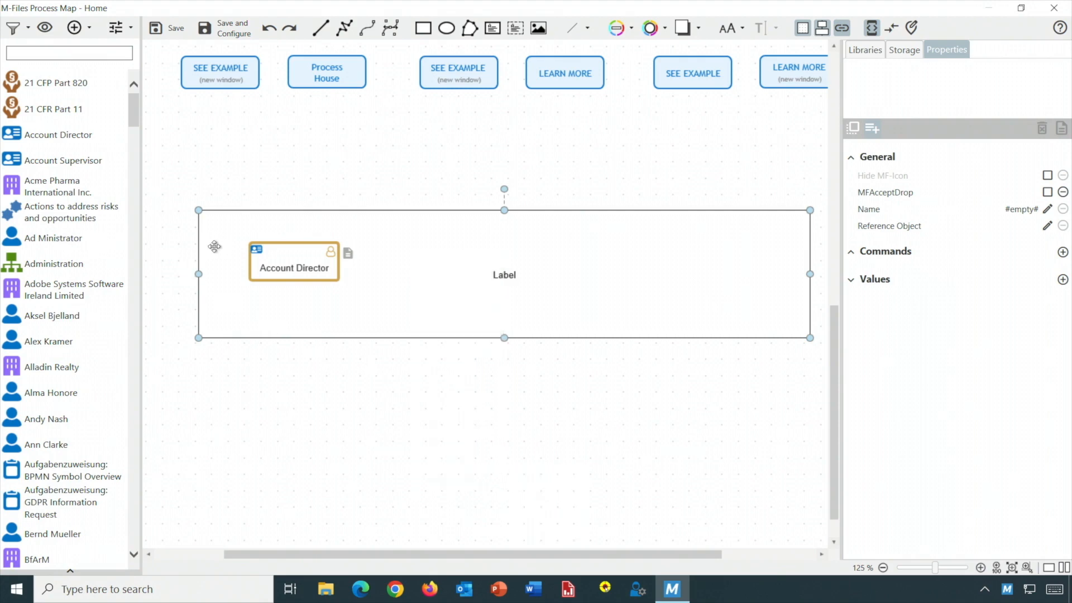
Step: Add the administrator's Person object inside the container rectangle, and delete the Account Director symbol
{"action": "left_click_drag", "start_coordinate": [64, 242], "coordinate": [442, 302]}
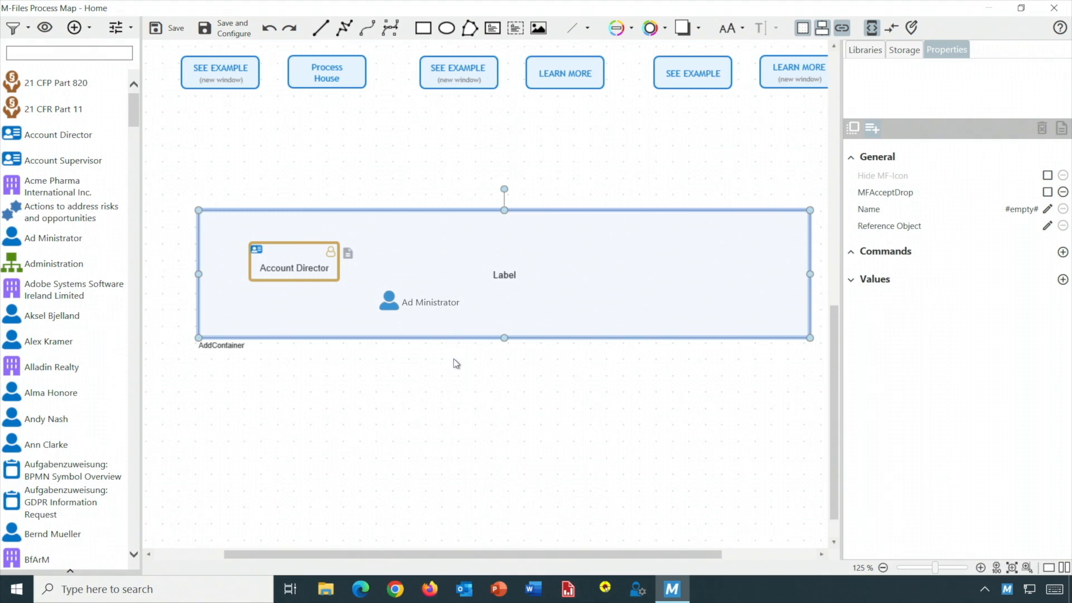
{"action": "left_click", "coordinate": [318, 269]}
{"action": "key", "text": "Delete"}
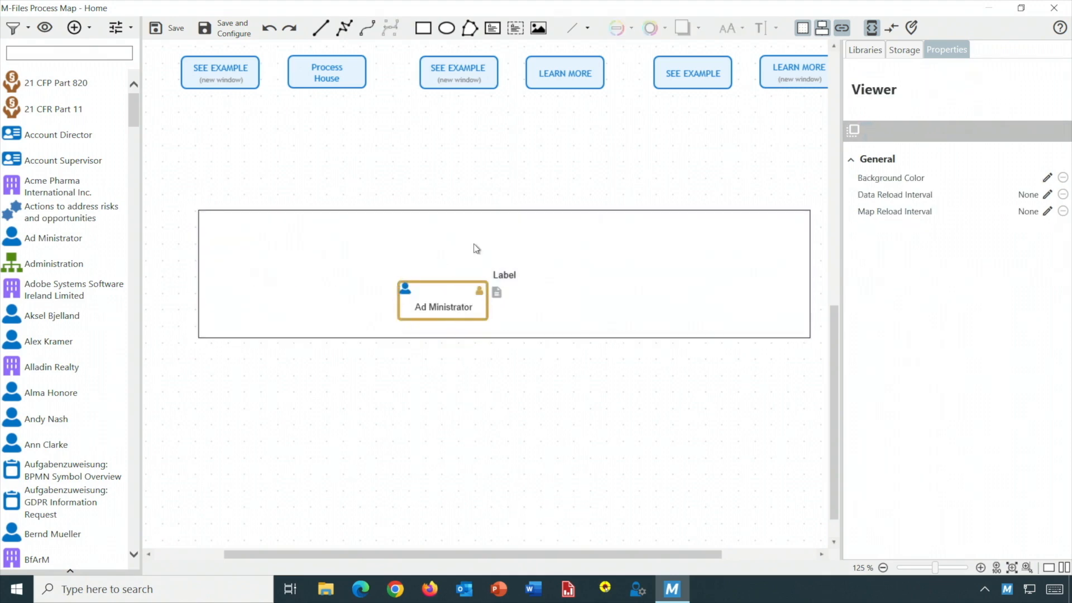
Step: Move the container rectangle slightly up and to the left together with its contents
{"action": "left_click", "coordinate": [469, 229]}
{"action": "left_click_drag", "start_coordinate": [470, 228], "coordinate": [419, 264]}
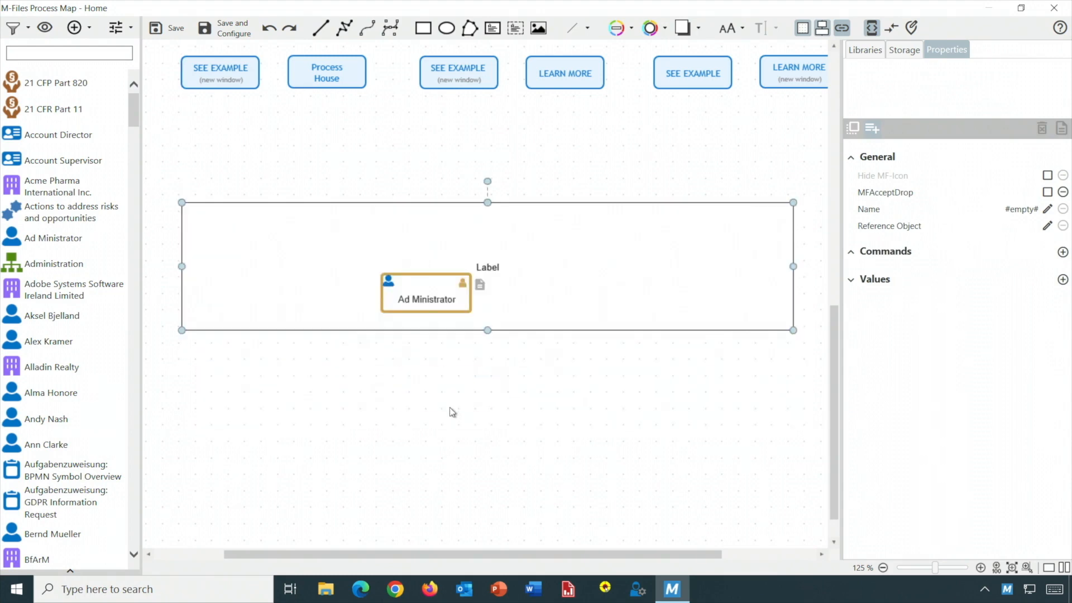
{"action": "left_click", "coordinate": [445, 369]}
Step: Move the administrator symbol to the container's left side, and place the Person object listed after Adobe Systems Software Ireland Limited level with it near the middle
{"action": "left_click", "coordinate": [425, 283]}
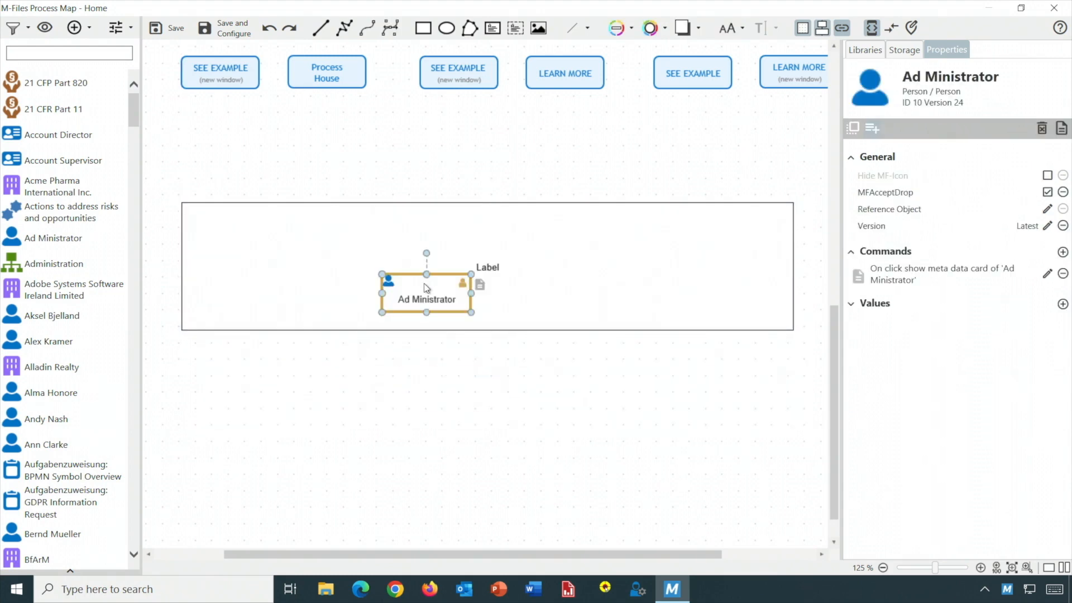
{"action": "left_click_drag", "start_coordinate": [425, 287], "coordinate": [266, 269]}
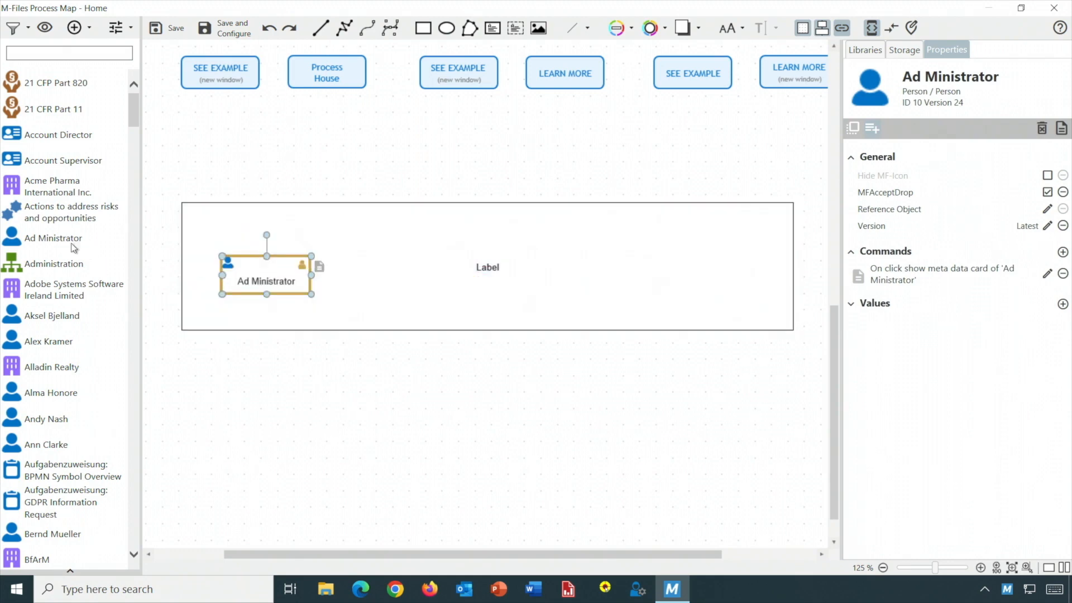
{"action": "left_click_drag", "start_coordinate": [49, 313], "coordinate": [536, 326]}
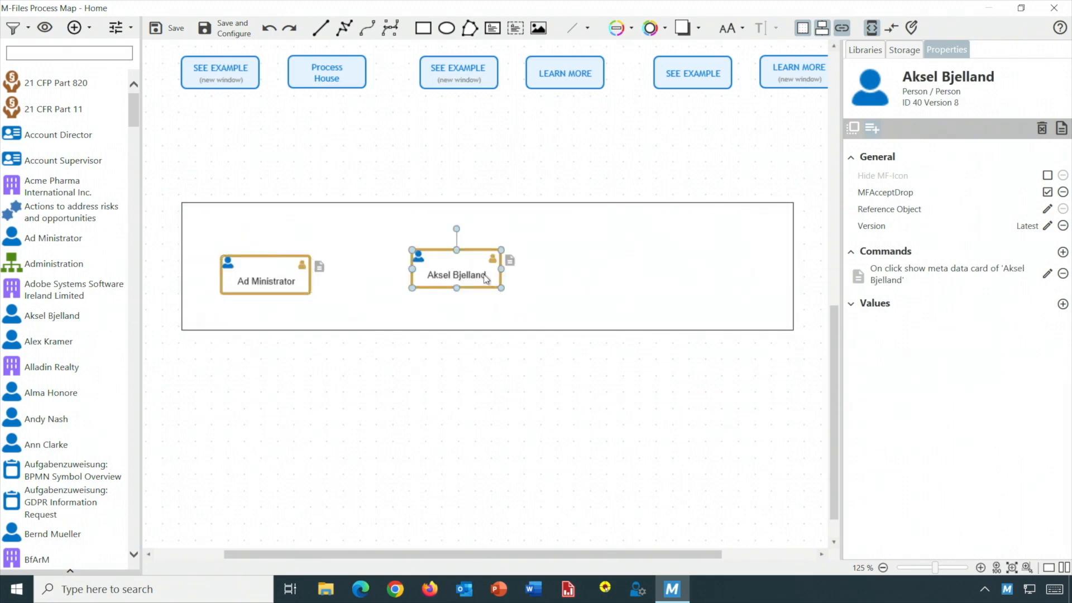
{"action": "left_click_drag", "start_coordinate": [486, 280], "coordinate": [493, 285]}
{"action": "left_click", "coordinate": [576, 411]}
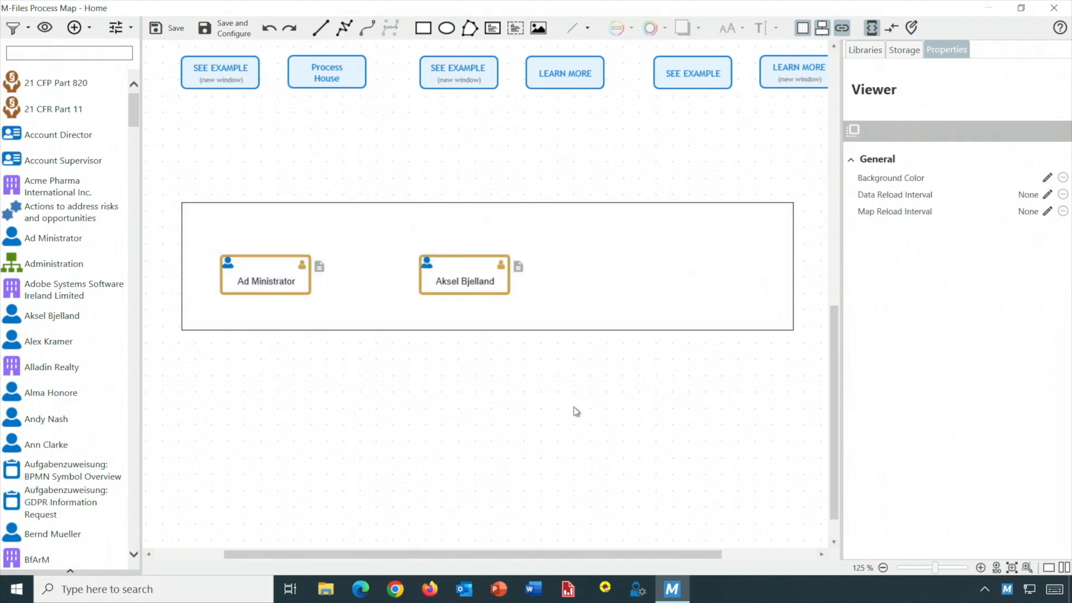